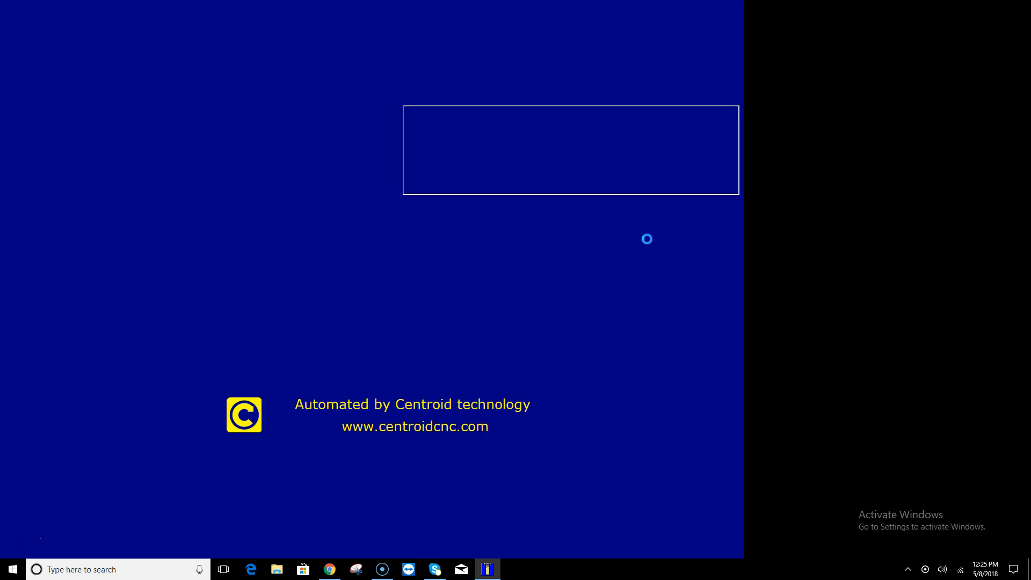
Step: Cycle the virtual control panel's reset on and off to clear the software-exited emergency stop
left_click(618, 280)
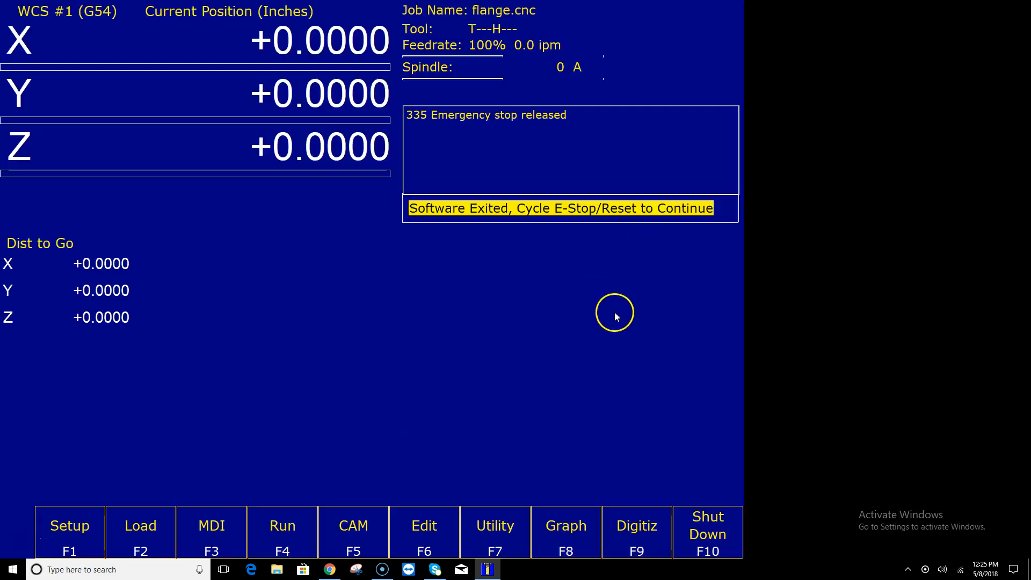
left_click(806, 470)
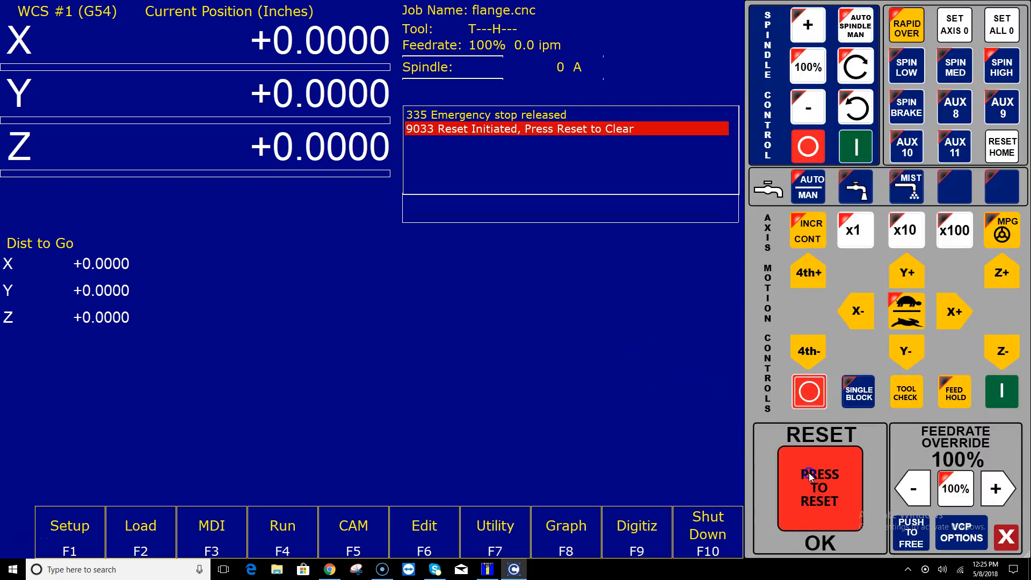
left_click(812, 477)
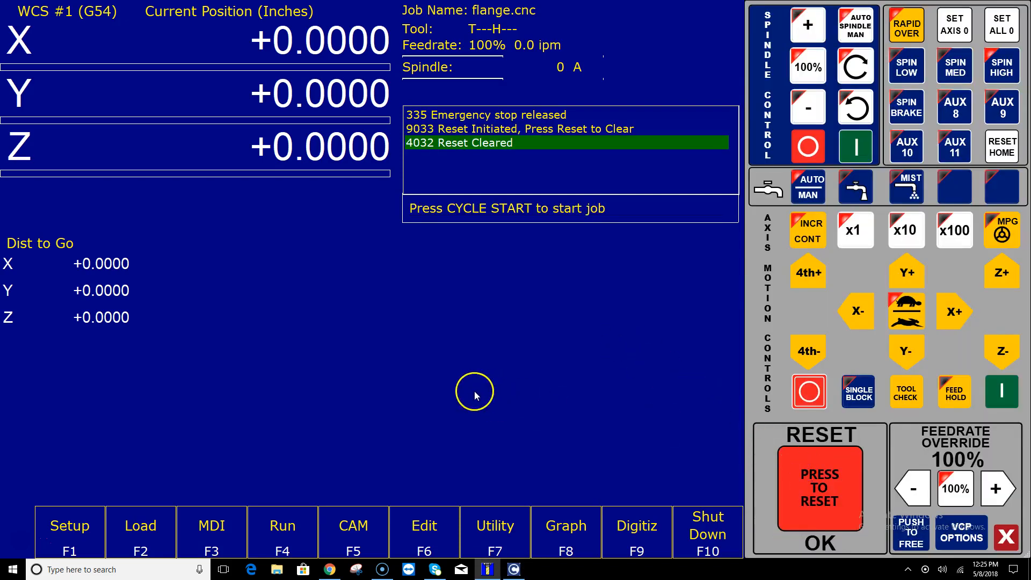
Step: Check the installed software version on the Setup screen, and return to the main screen
left_click(72, 517)
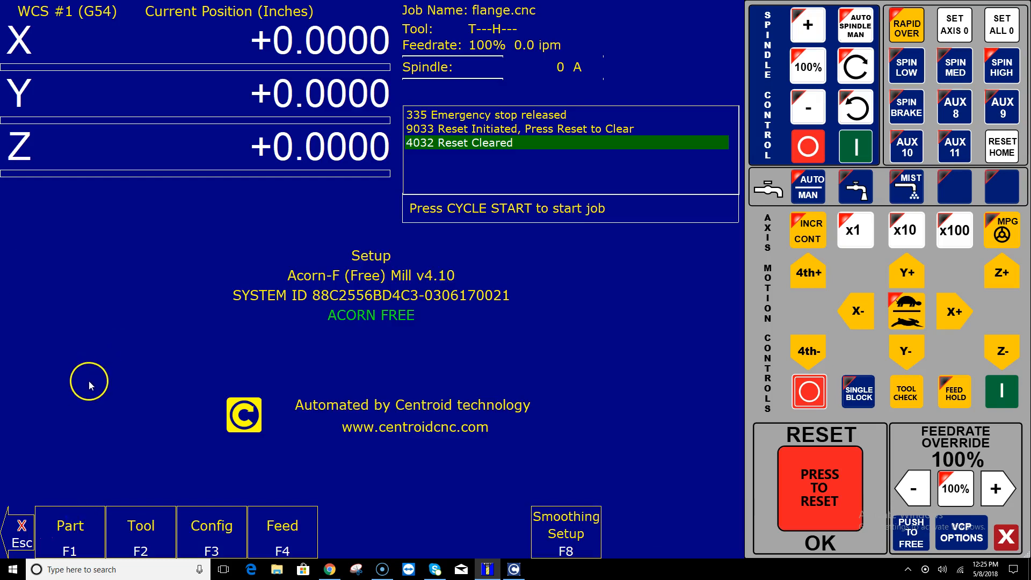
left_click(12, 524)
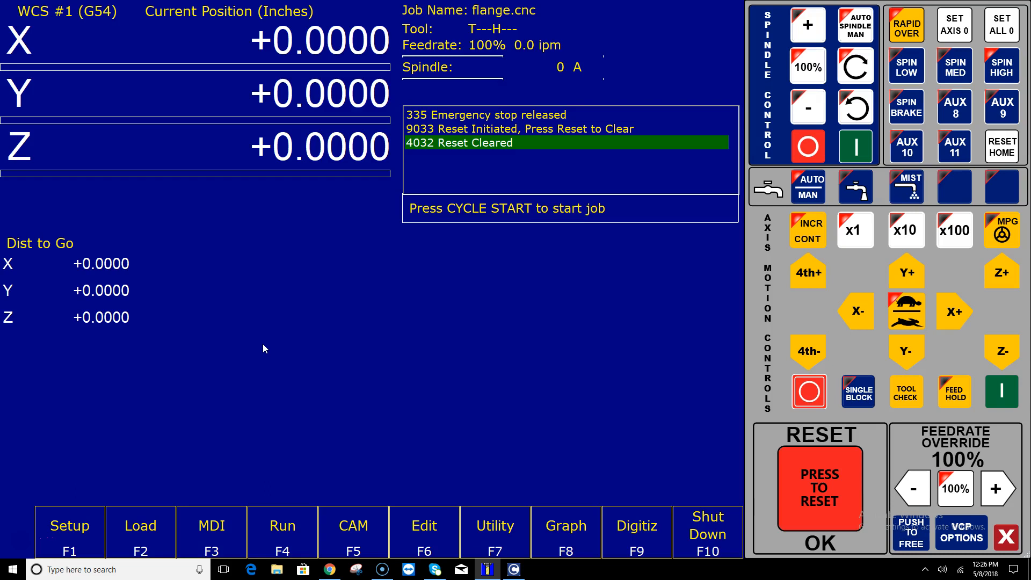
left_click(281, 345)
left_click(279, 354)
left_click(319, 350)
Step: Create a report of the current configuration in the C: drive's cncm\reportbackup folder, and return to the main screen
left_click(500, 526)
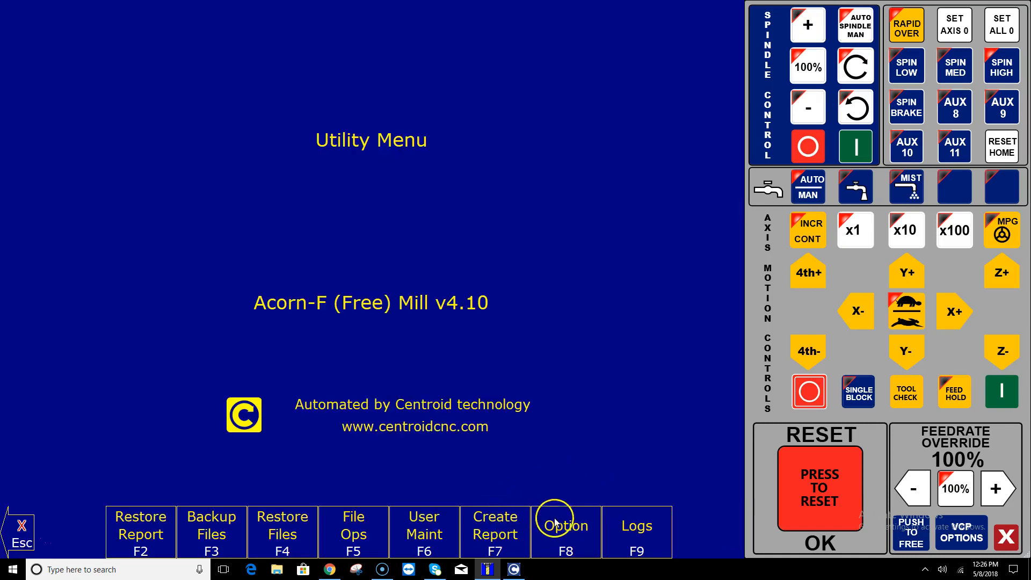
left_click(505, 539)
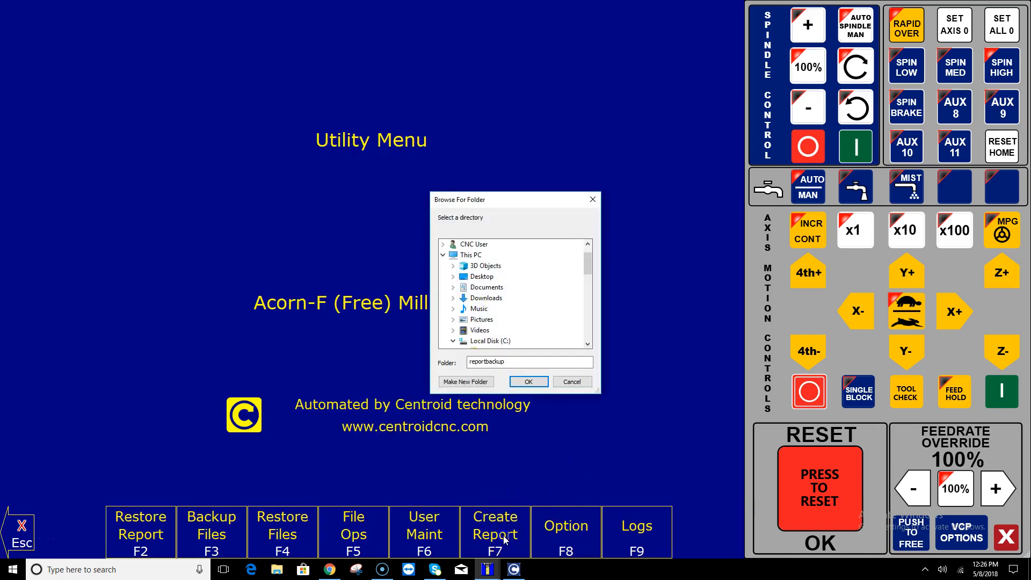
left_click(507, 343)
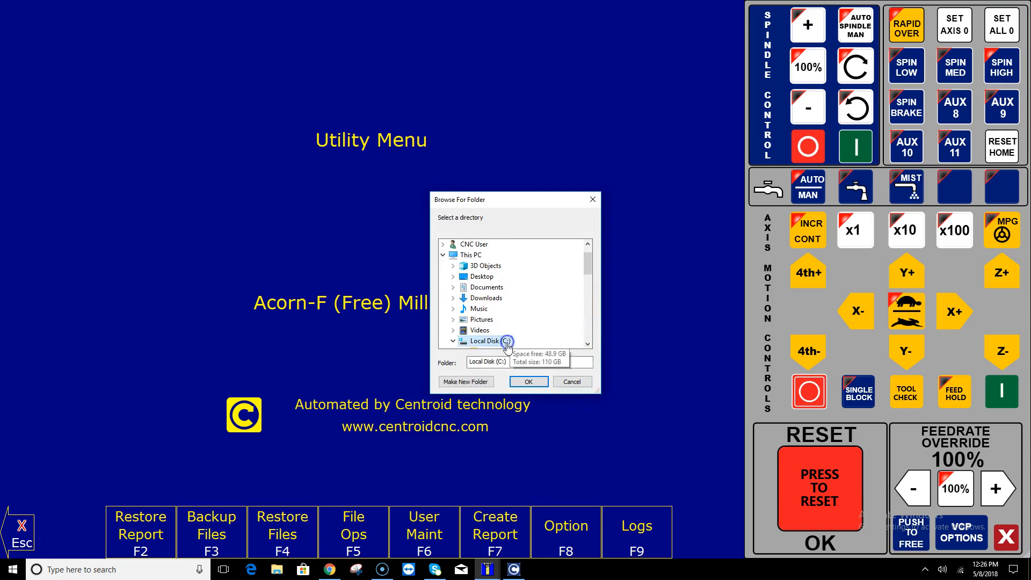
scroll(561, 299, "down", 2)
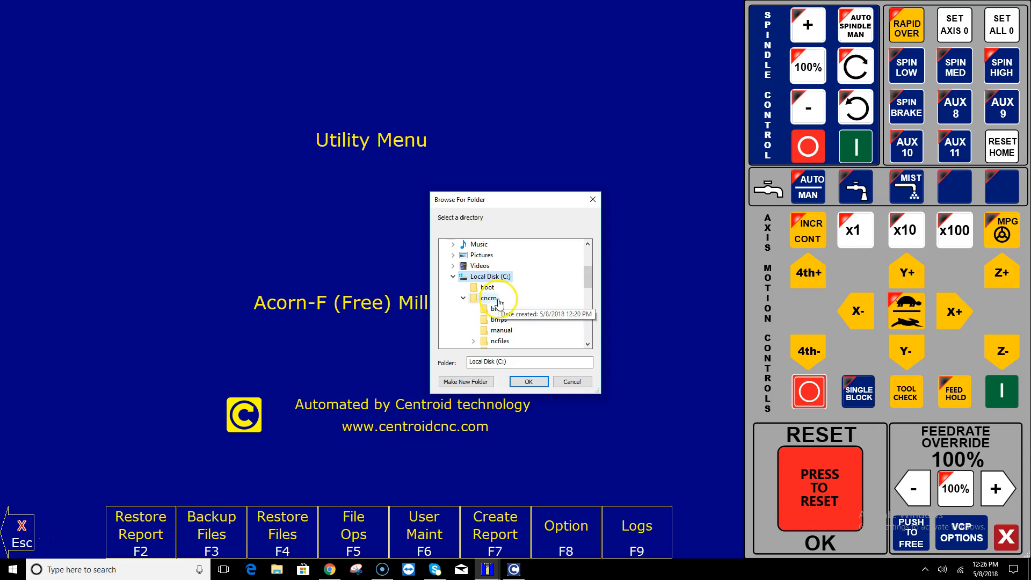
scroll(530, 288, "down", 1)
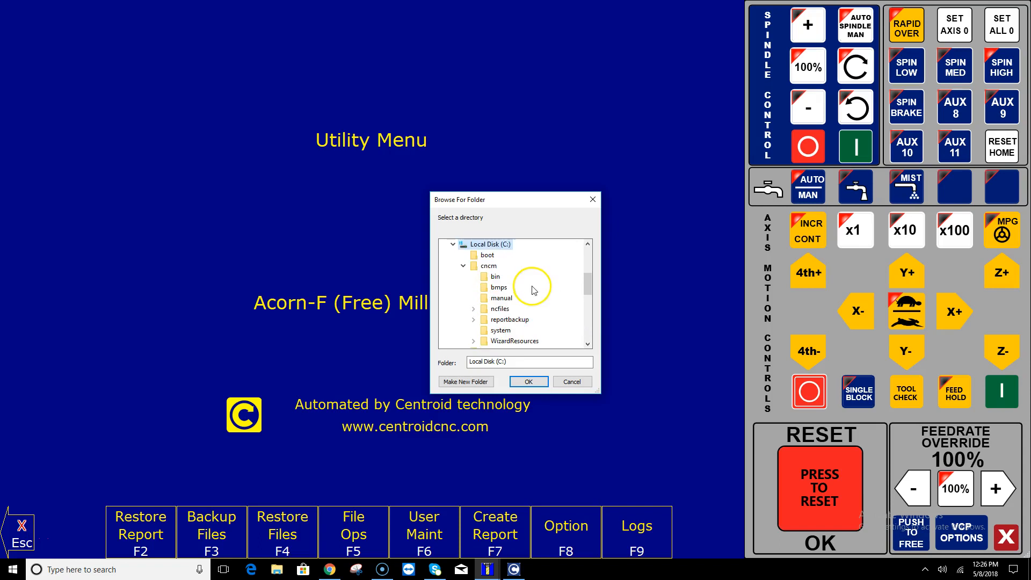
left_click(519, 319)
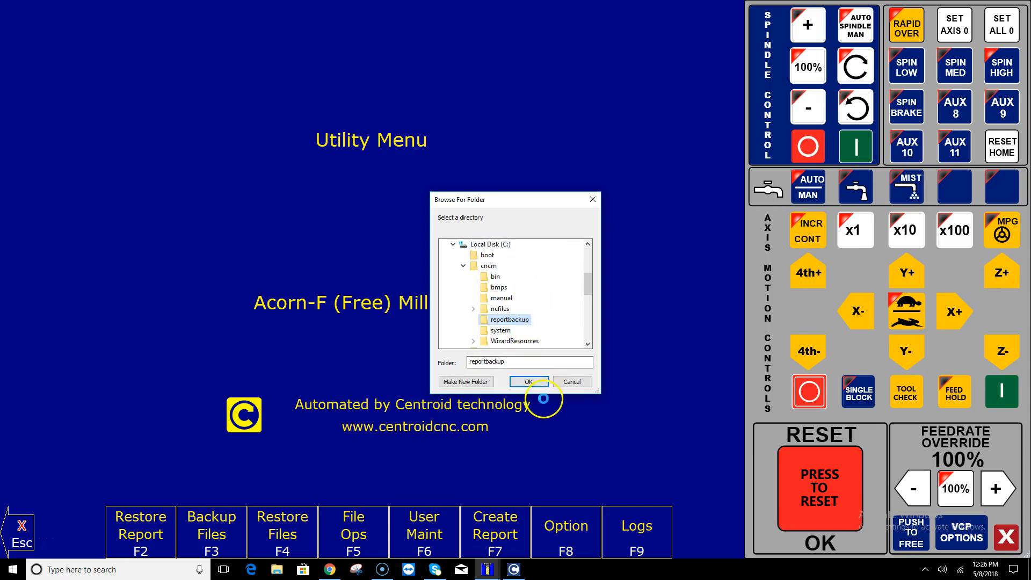
left_click(529, 381)
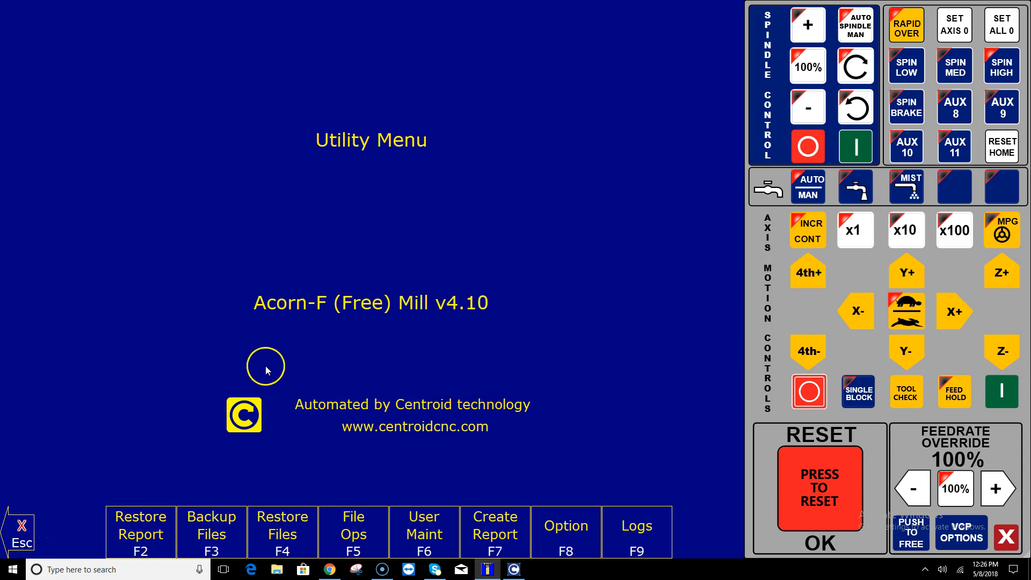
left_click(24, 524)
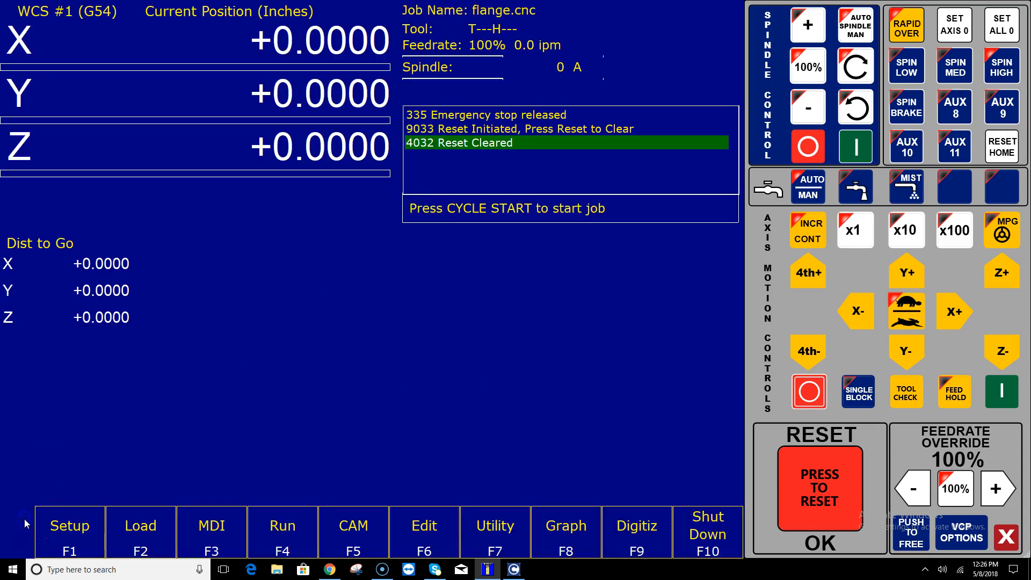
Step: Shut down the CNC12 mill control software and exit to the Windows desktop
left_click(708, 532)
left_click(645, 529)
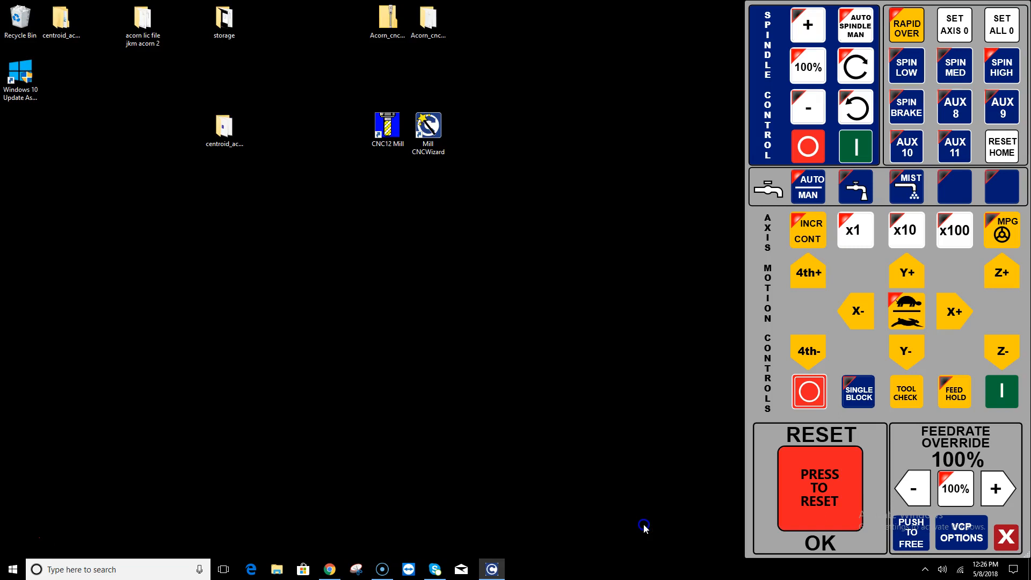
left_click(570, 446)
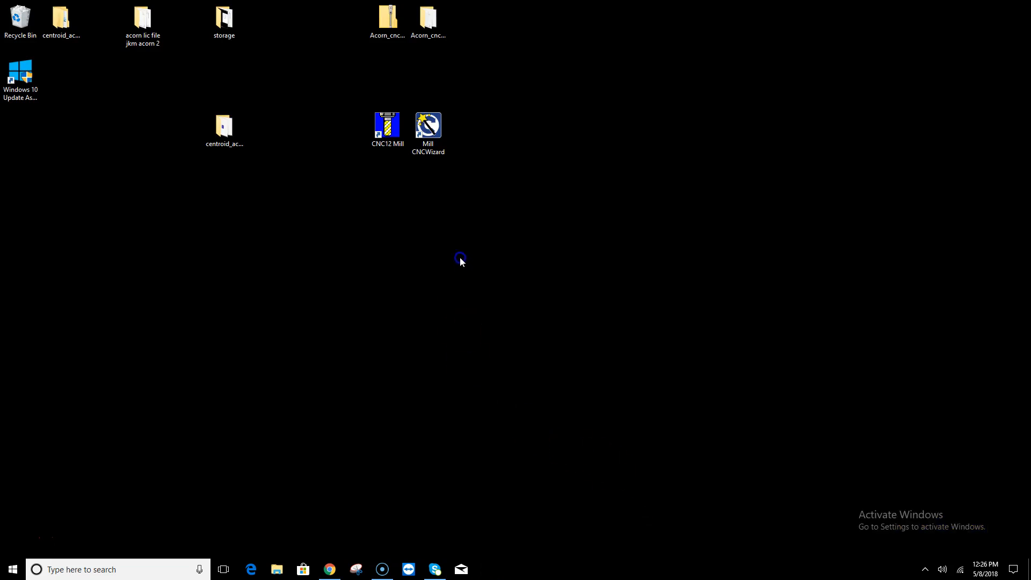
Step: Launch the Mill CNCWizard from the desktop and dock its window to one half of the screen
left_click(438, 129)
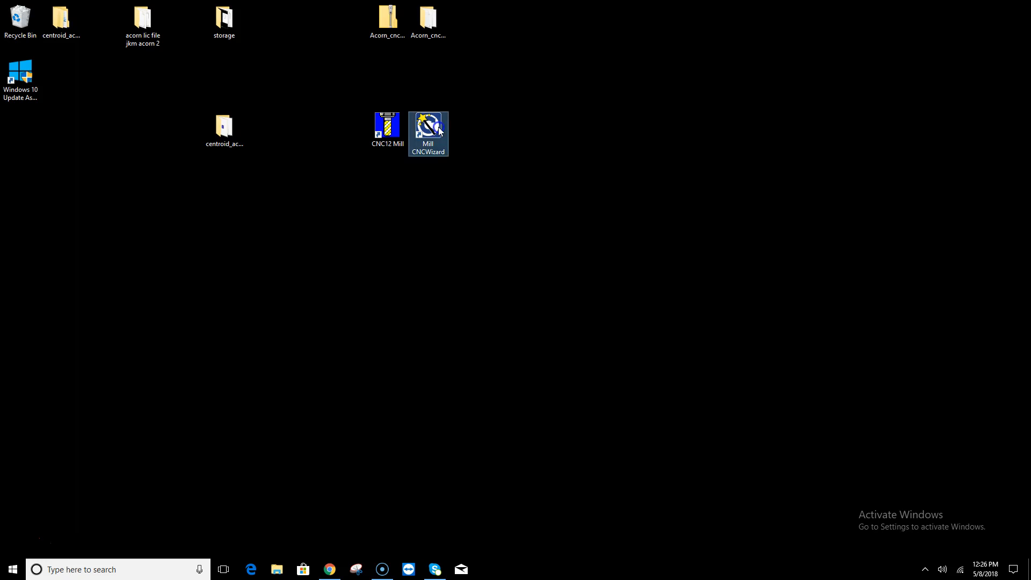
double_click(439, 129)
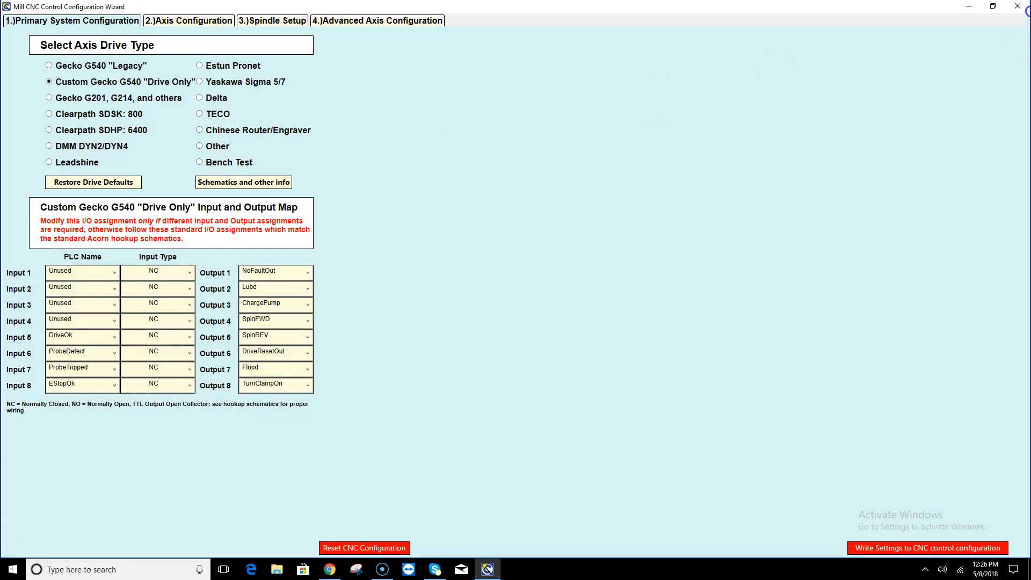
left_click(997, 6)
left_click_drag(334, 65, 1, 28)
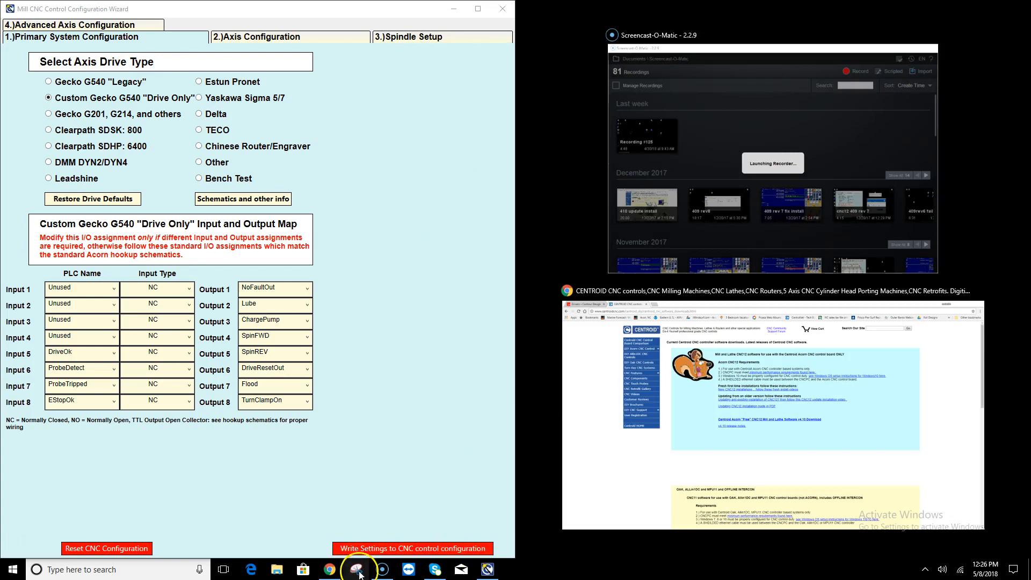
Step: Find the Snipping Tool with the Windows search and open it beside the wizard
left_click(129, 574)
type("snipp")
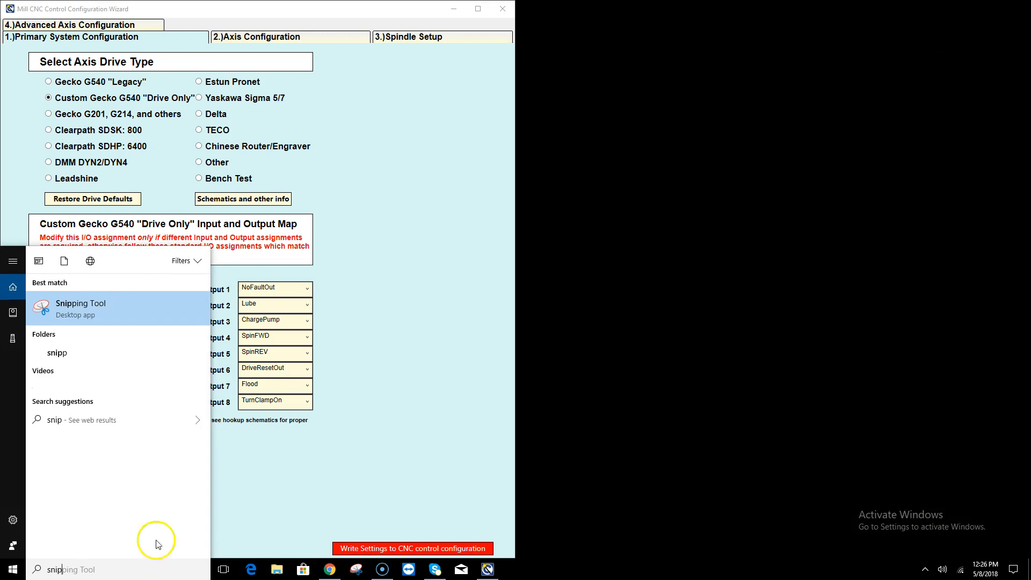
left_click(86, 308)
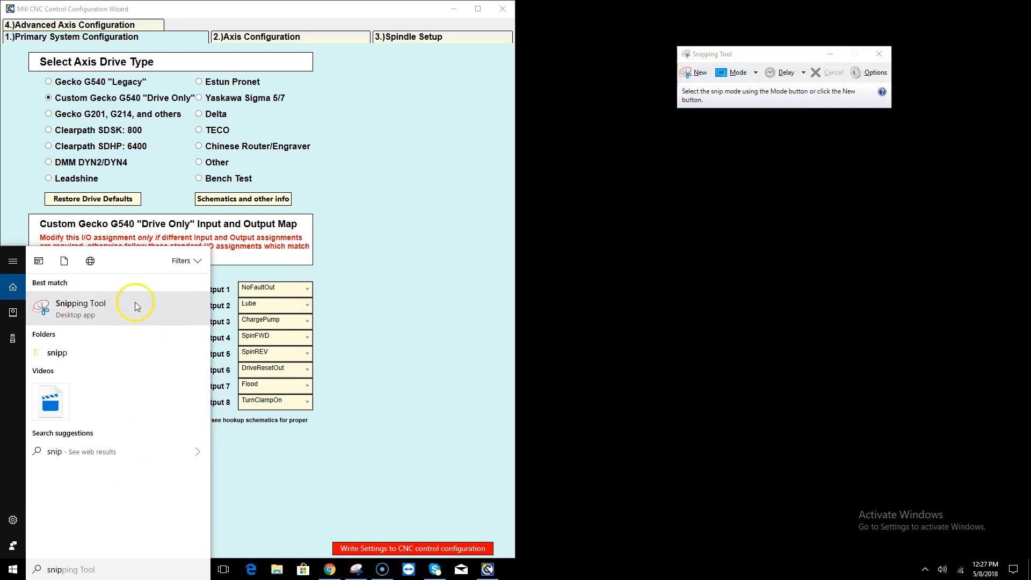
left_click(741, 295)
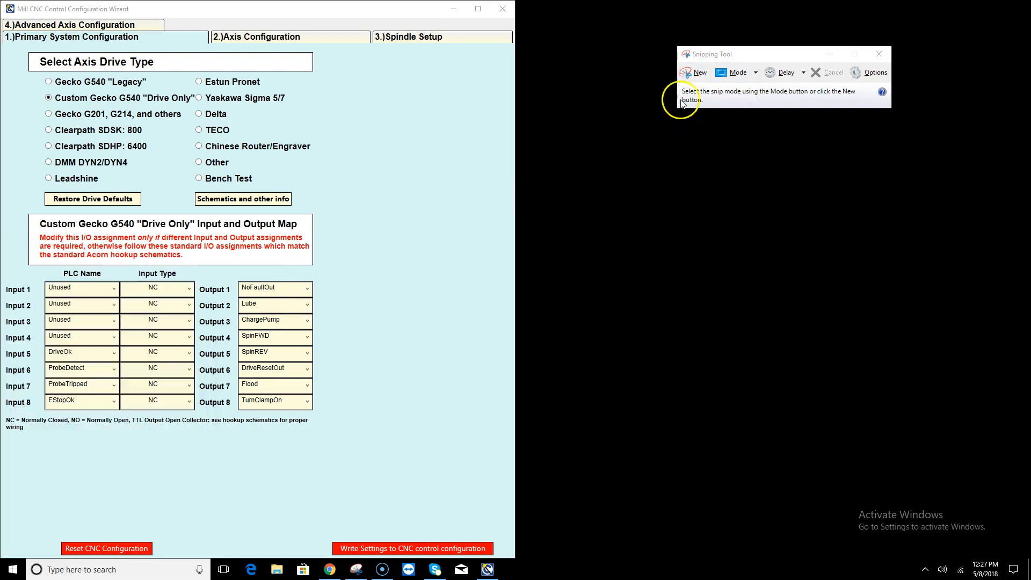
Step: Capture the wizard's Primary System Configuration page as a snip, and dock the snip window beside the wizard
left_click(700, 74)
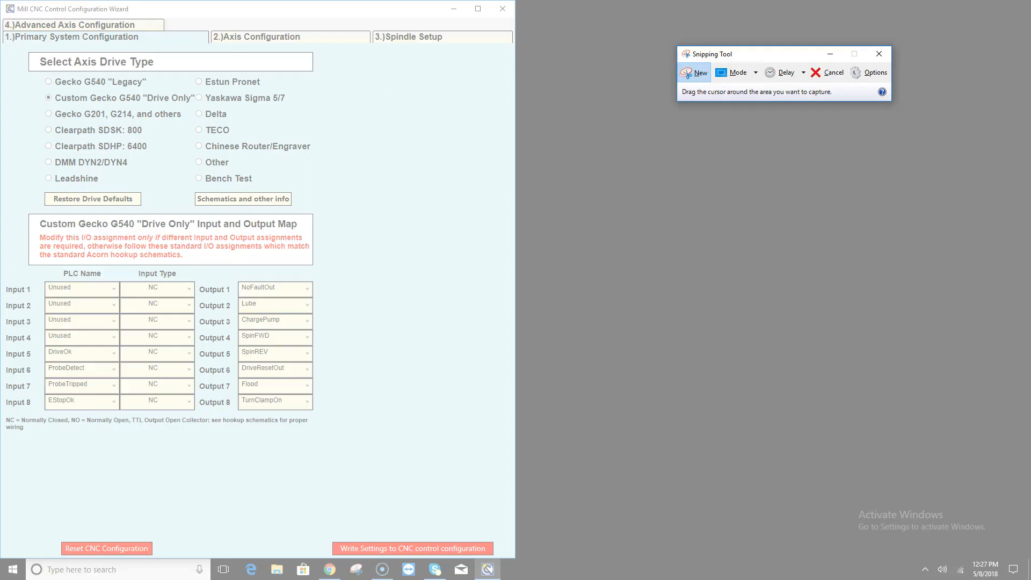
left_click_drag(2, 1, 515, 559)
left_click(593, 8)
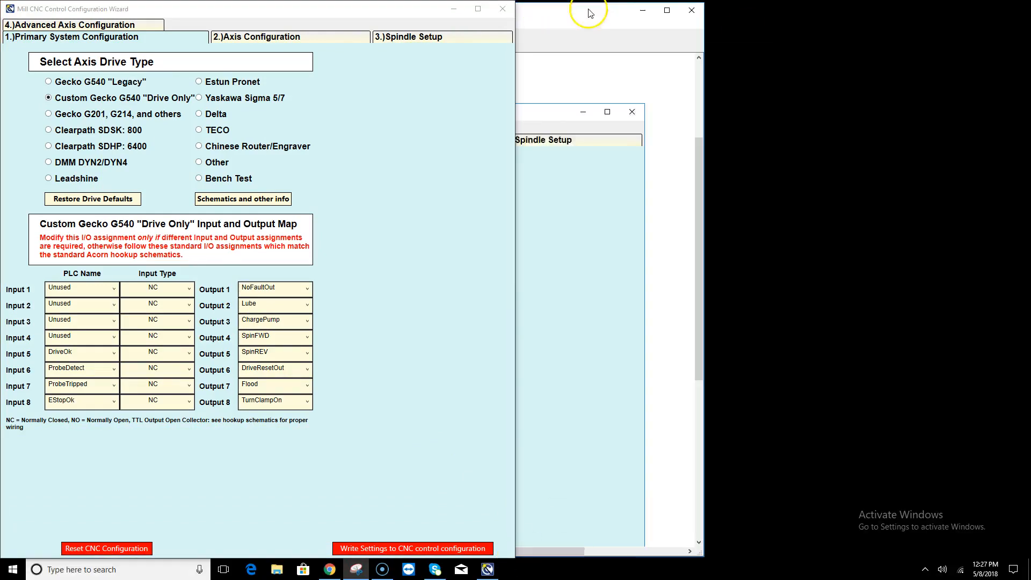
left_click_drag(1018, 11, 1007, 0)
left_click_drag(583, 10, 1030, 18)
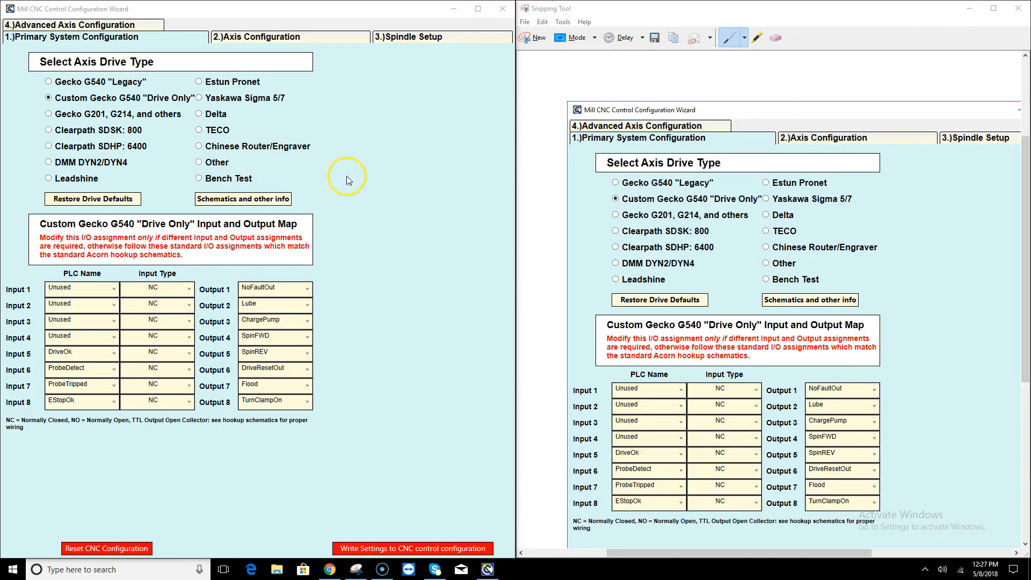
Step: Start saving the snip and create a Desktop folder named "cnc12 v410 wizard screen shots"
left_click(654, 37)
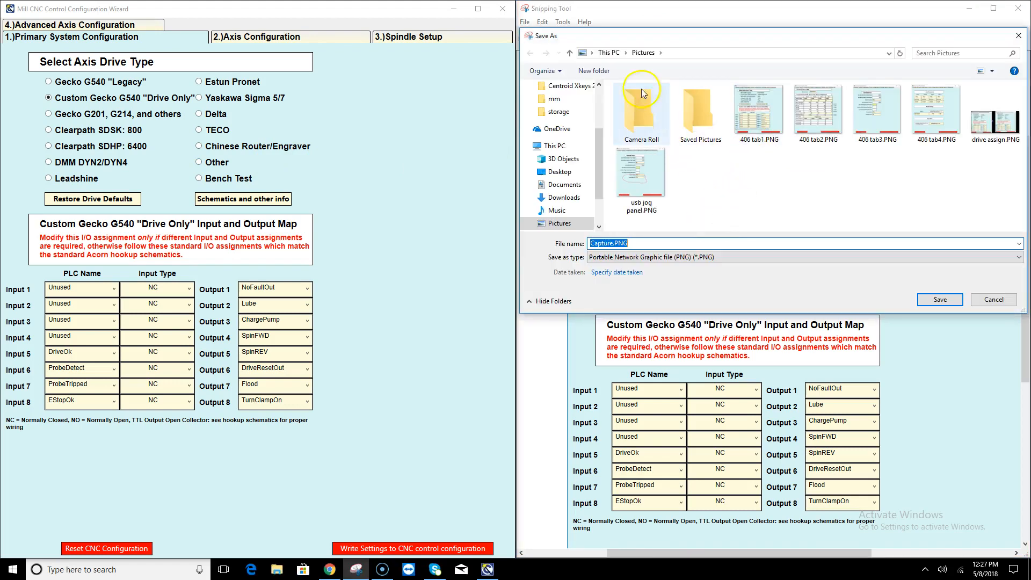
double_click(573, 55)
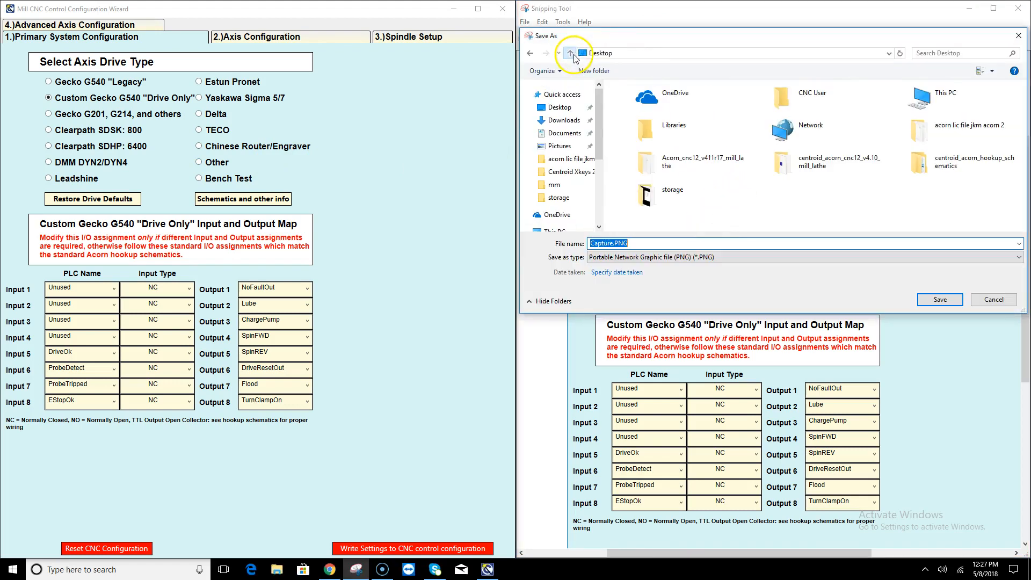
right_click(711, 217)
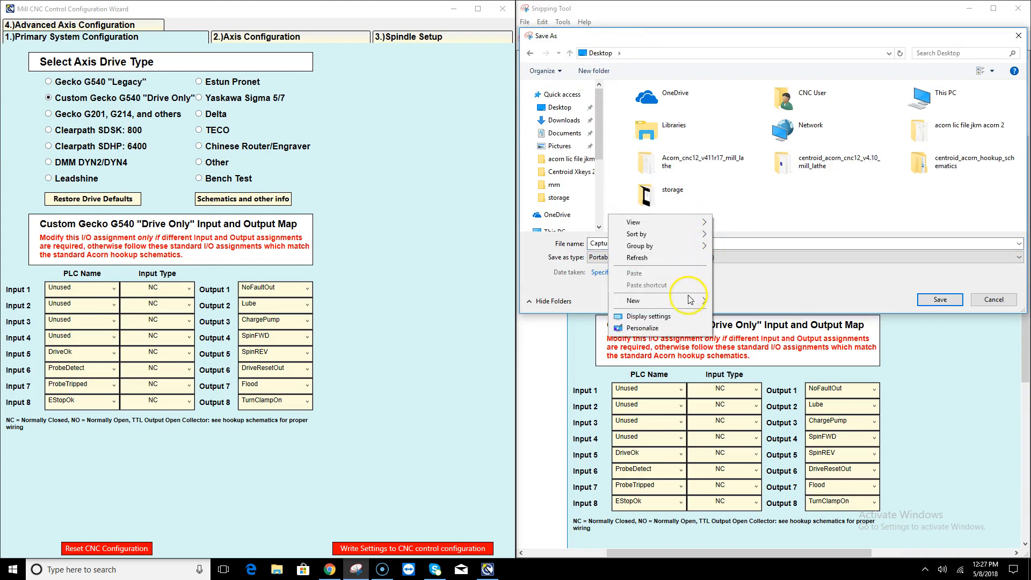
mouse_move(689, 304)
left_click(518, 302)
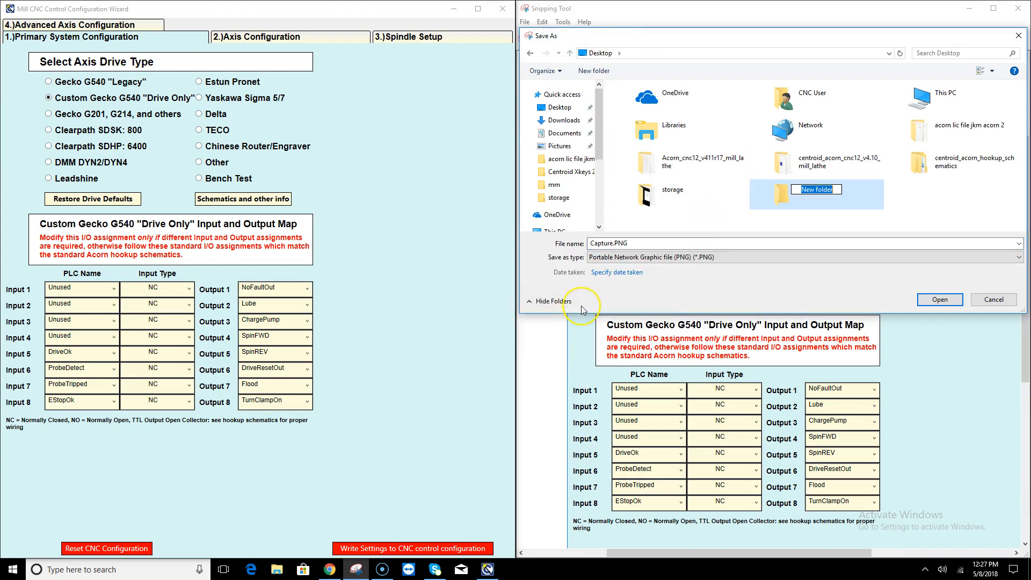
type("cnc12 v410 wizard screen shots")
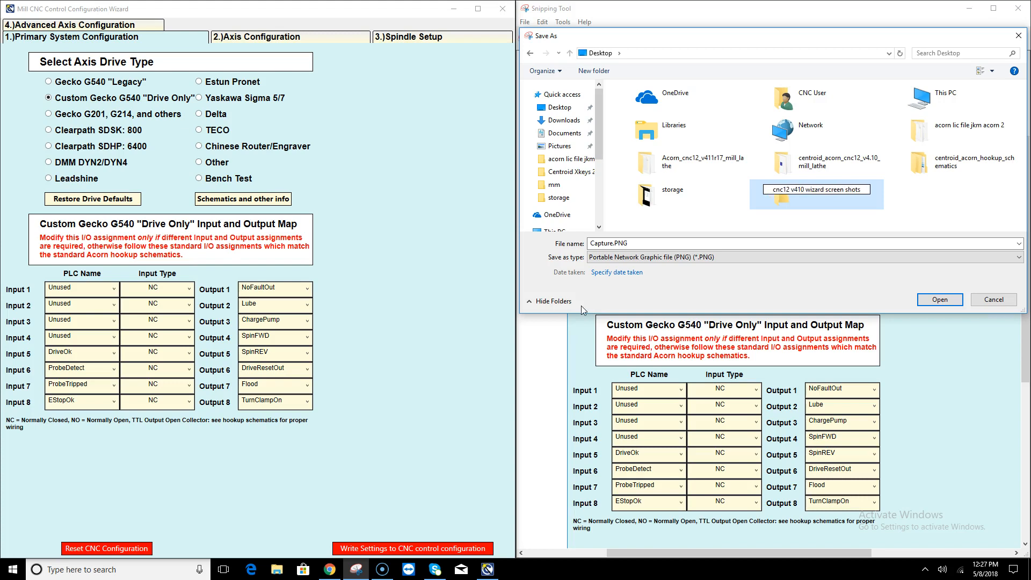
Step: Save the snip as tab1.PNG inside the "cnc12 v410 wizard screen shots" folder
left_click(791, 202)
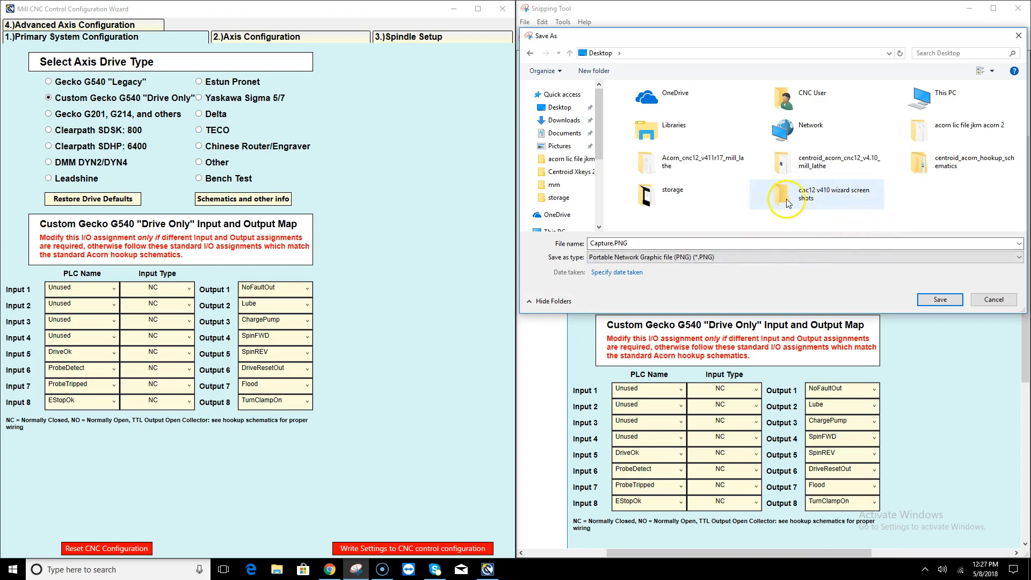
double_click(787, 203)
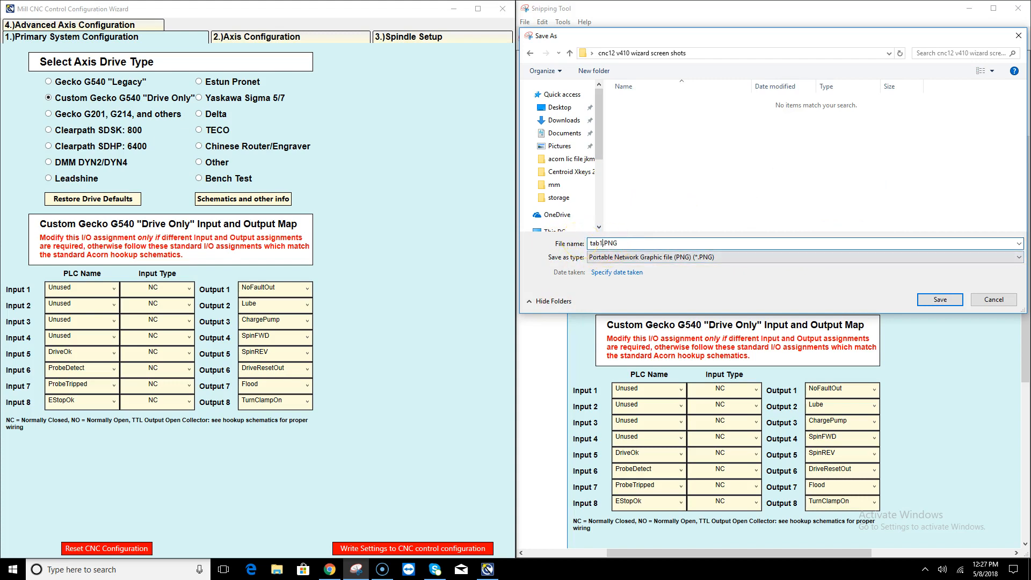
left_click(937, 298)
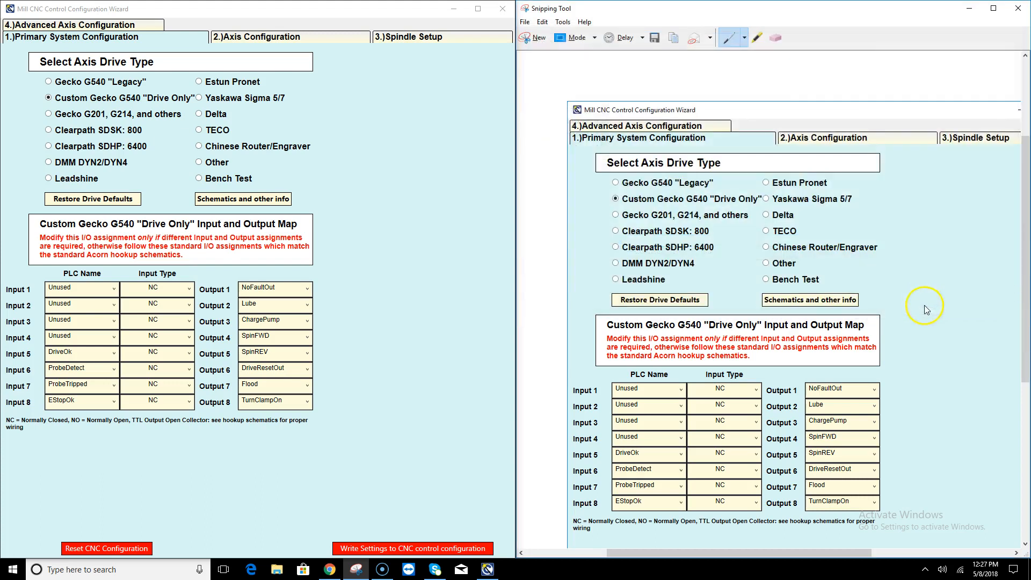
Step: Show the wizard's Axis Configuration page and capture the whole wizard window as a new snip
left_click(274, 38)
left_click(533, 37)
left_click_drag(2, 1, 511, 554)
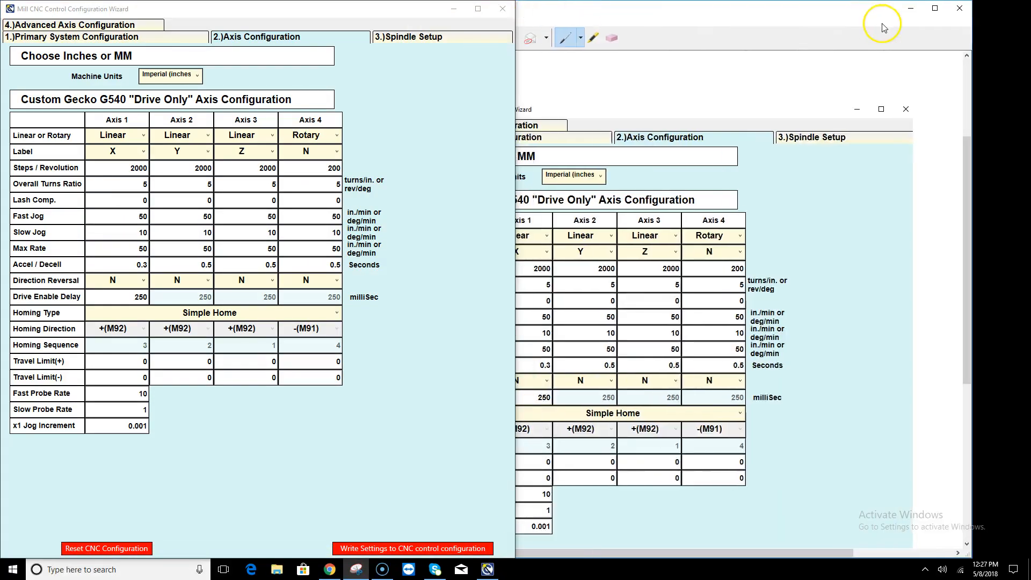
Step: Save the Axis Configuration snip as tab2.PNG in the "cnc12 v410 wizard screen shots" folder
left_click_drag(882, 24, 962, 29)
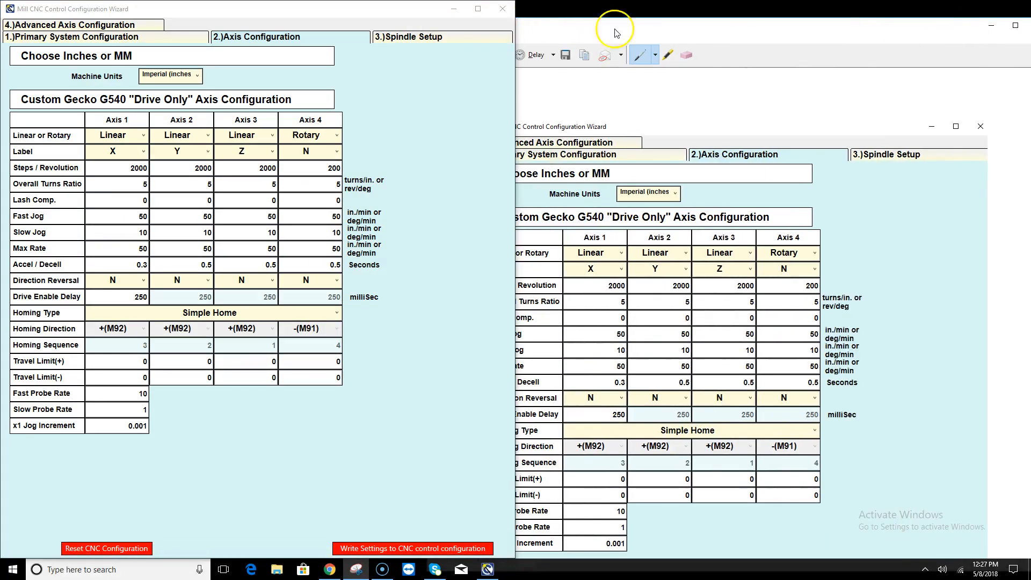
left_click(567, 61)
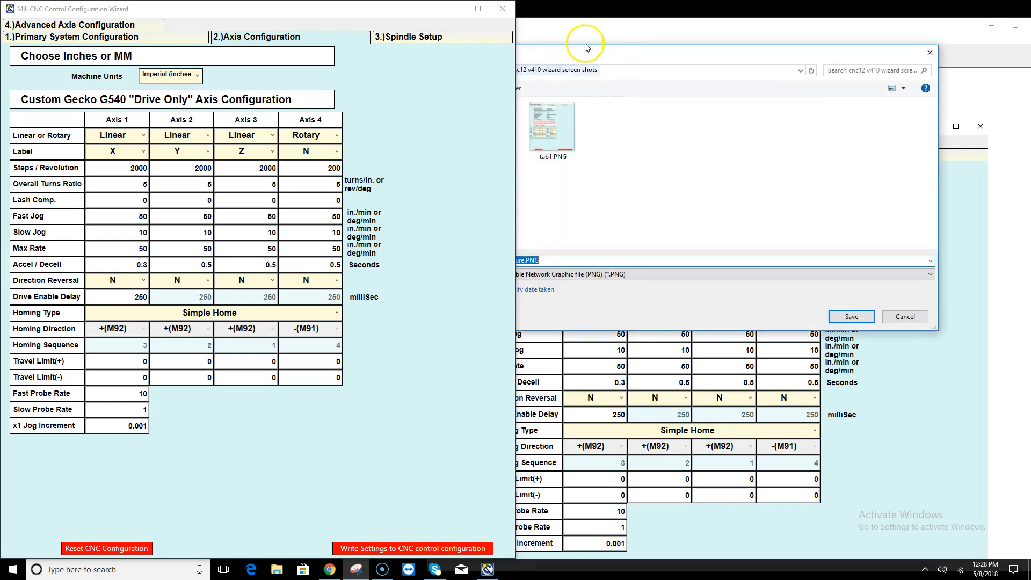
left_click(724, 140)
double_click(684, 262)
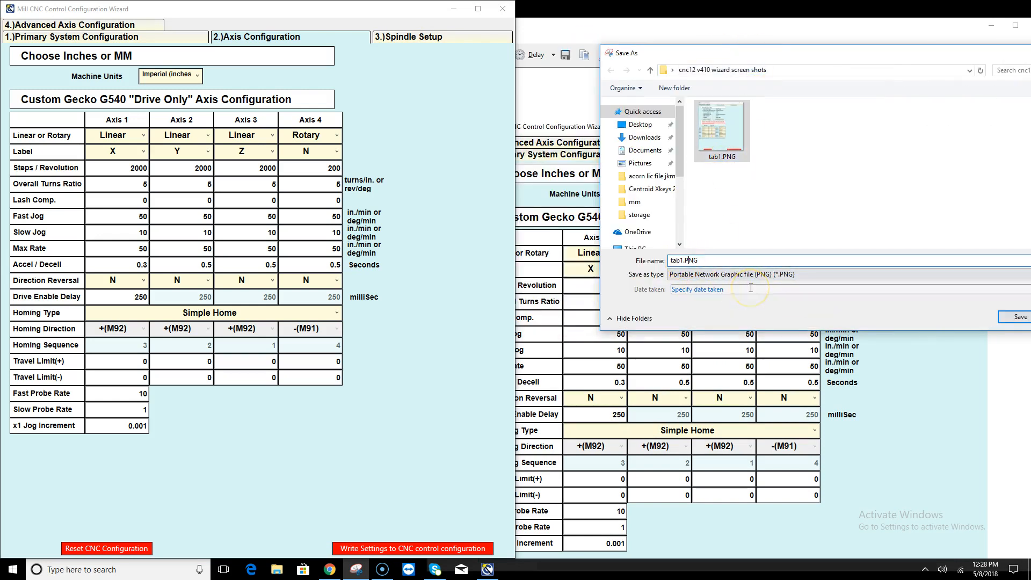
key("BackSpace")
type("2")
key("Return")
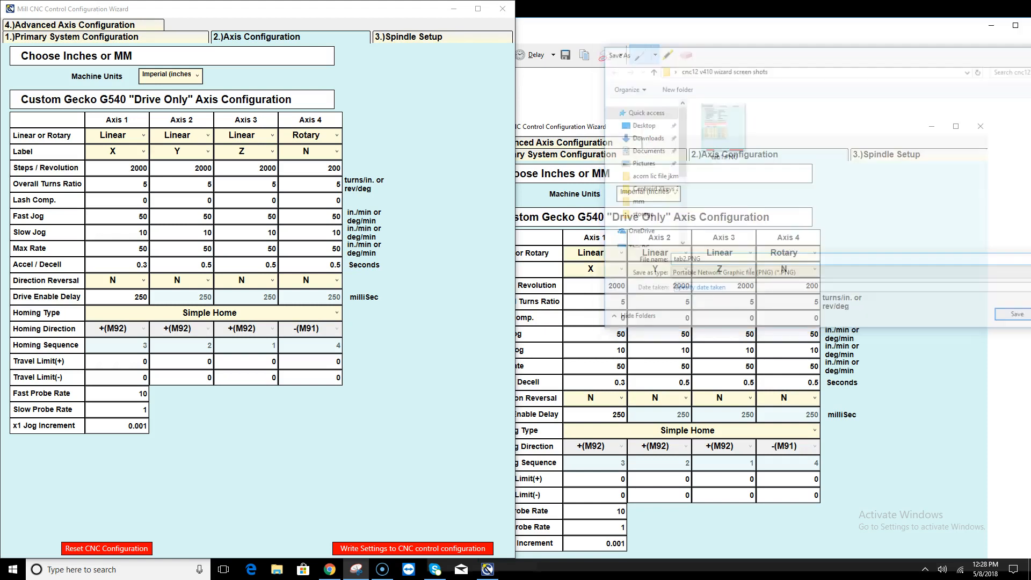
Step: Show the wizard's Spindle Setup page and capture the whole wizard window as a new snip
left_click_drag(701, 31, 853, 31)
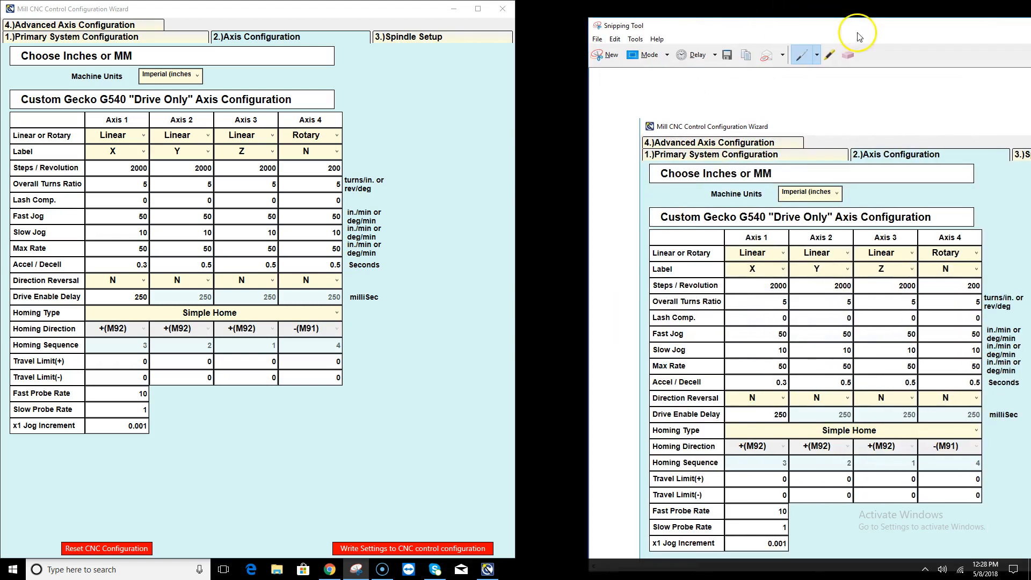
left_click(419, 42)
left_click(607, 54)
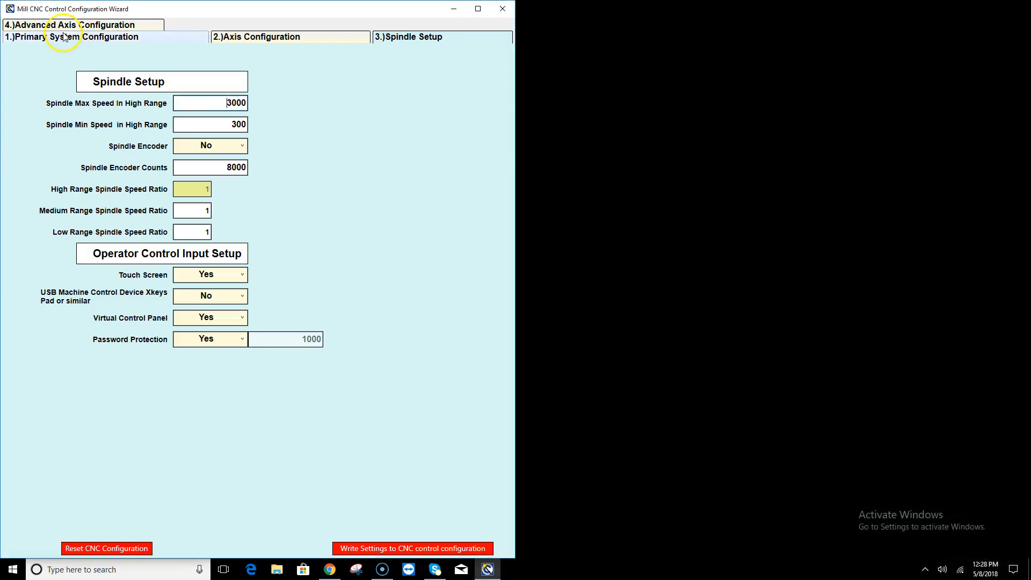
left_click_drag(7, 6, 515, 556)
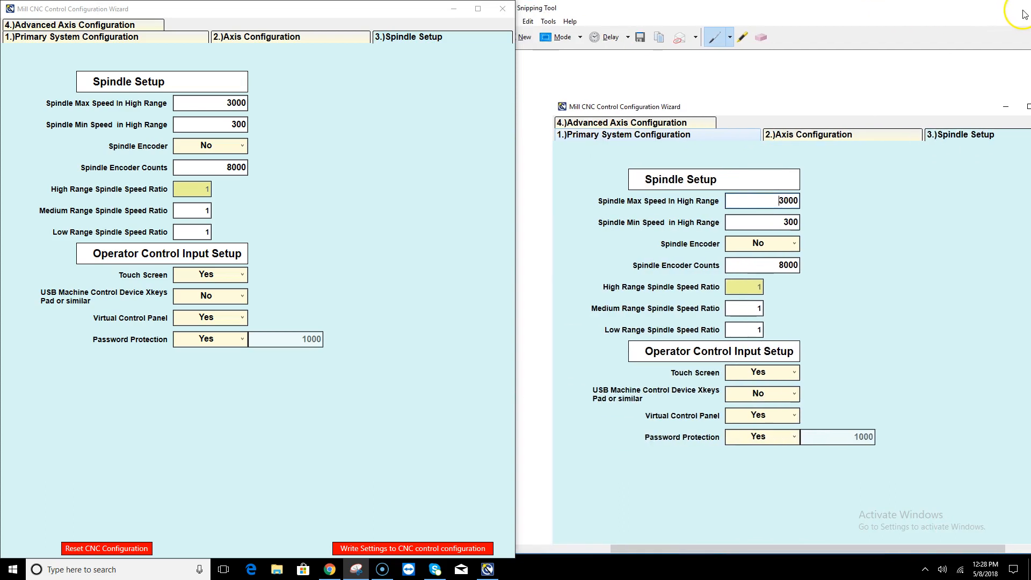
Step: Save the Spindle Setup snip as tab3.PNG in the "cnc12 v410 wizard screen shots" folder
left_click(641, 38)
left_click(600, 243)
key("BackSpace")
key("BackSpace")
key("BackSpace")
key("BackSpace")
key("BackSpace")
key("BackSpace")
key("BackSpace")
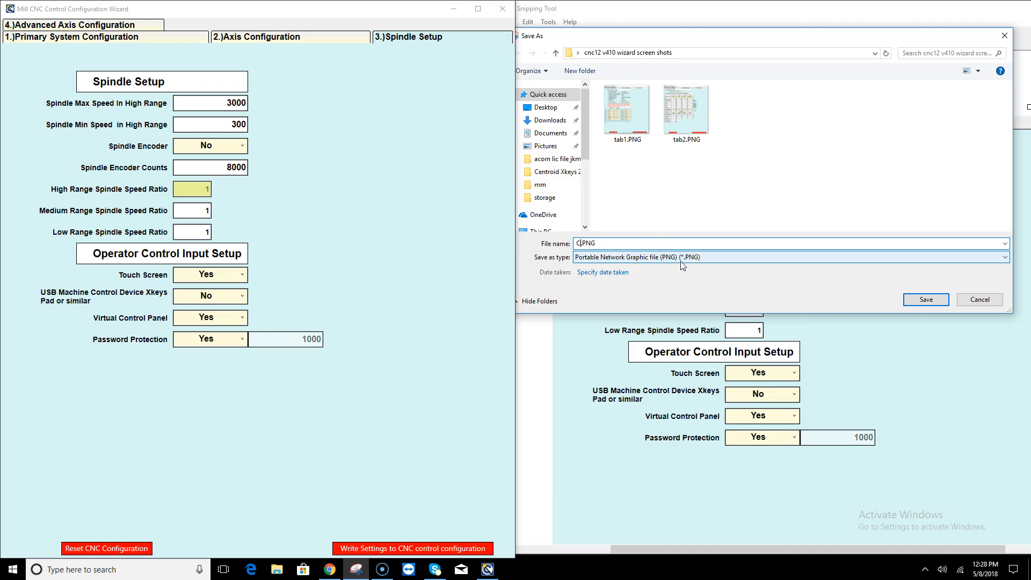
left_click(697, 123)
left_click(577, 240)
double_click(589, 243)
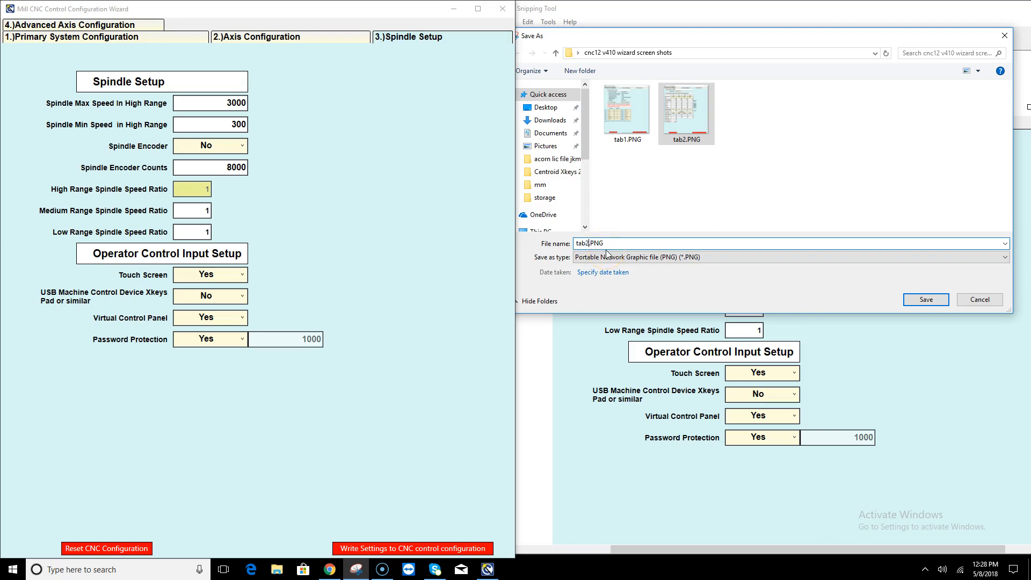
key("BackSpace")
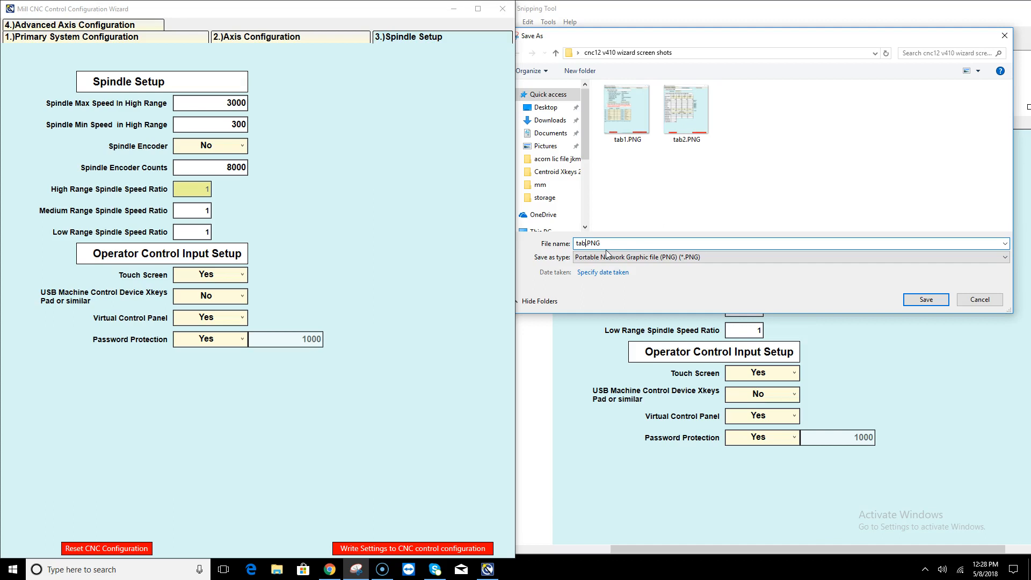
left_click(924, 299)
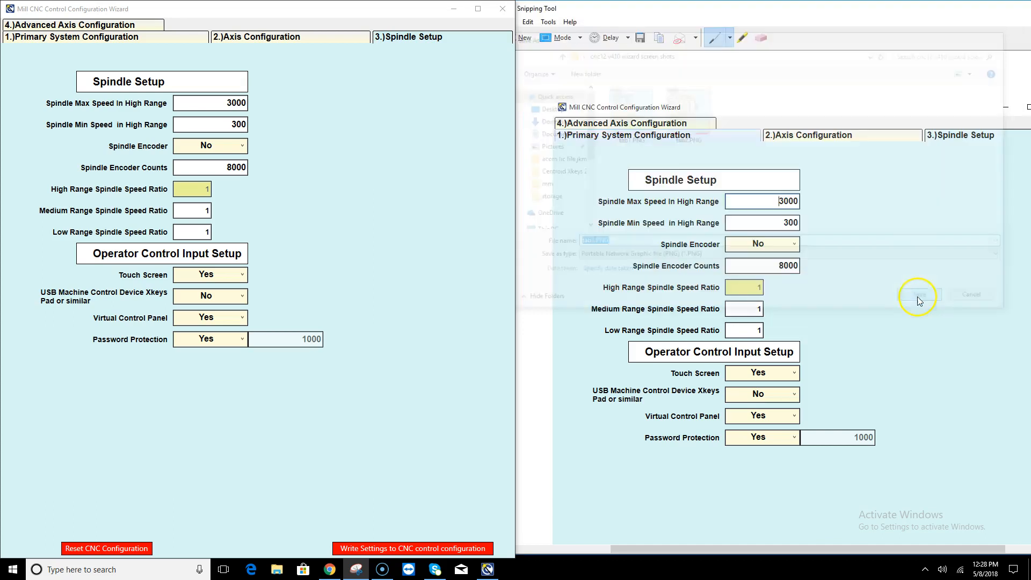
Step: Show the wizard's Advanced Axis Configuration page and capture the whole wizard window as a new snip
left_click(63, 25)
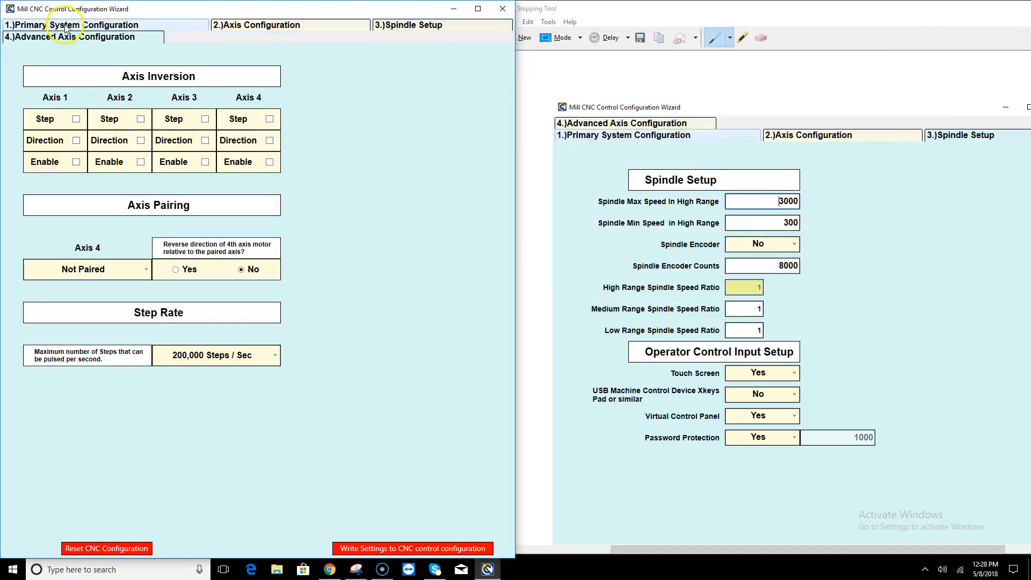
left_click_drag(597, 16, 684, 17)
left_click(605, 40)
left_click_drag(4, 4, 517, 555)
left_click_drag(535, 13, 1010, 13)
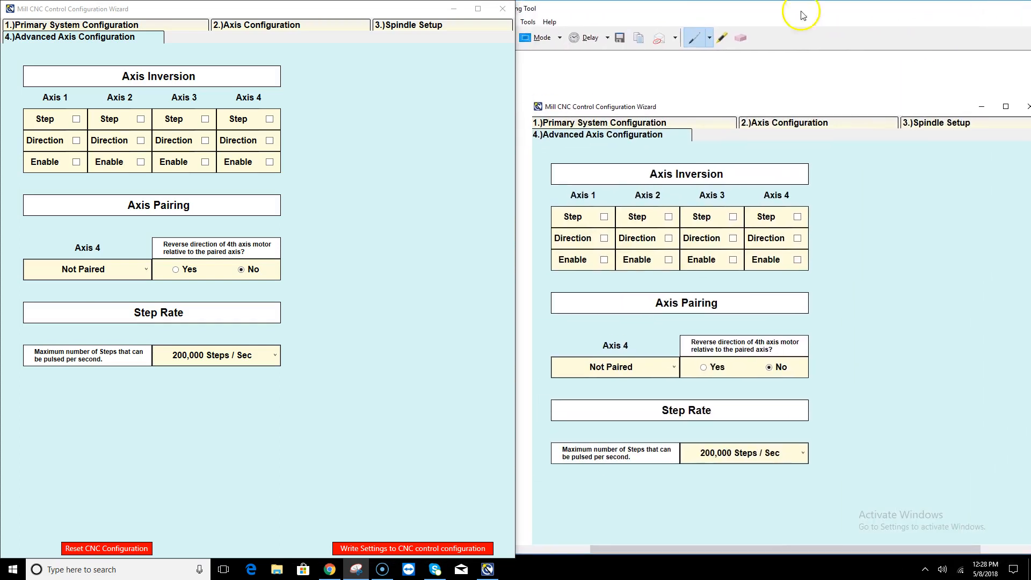
Step: Save the Advanced Axis Configuration snip as tab4.PNG in the "cnc12 v410 wizard screen shots" folder
left_click(619, 38)
left_click(726, 114)
double_click(567, 244)
key("Right")
key("Left")
key("Left")
key("Left")
key("Left")
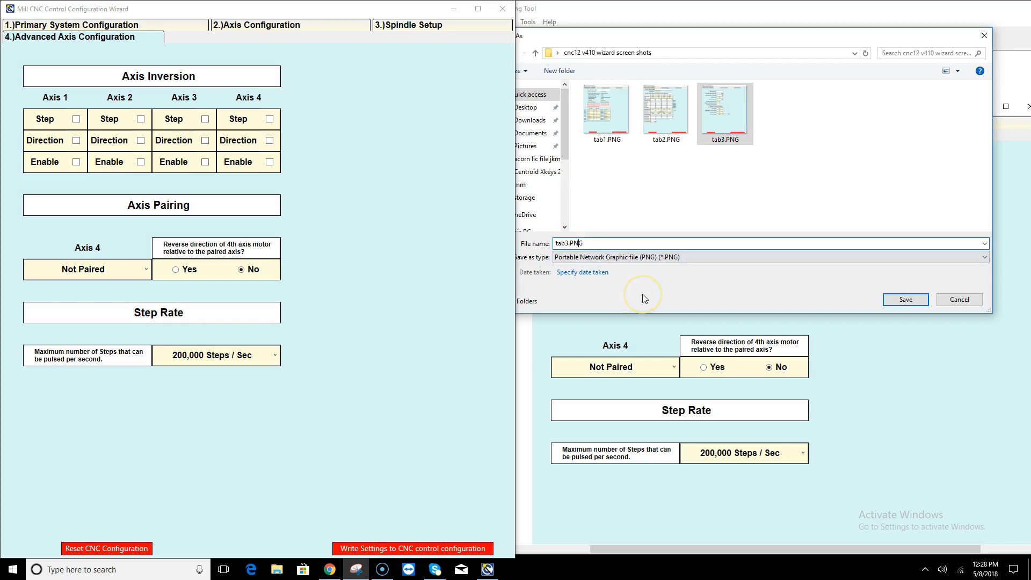
key("BackSpace")
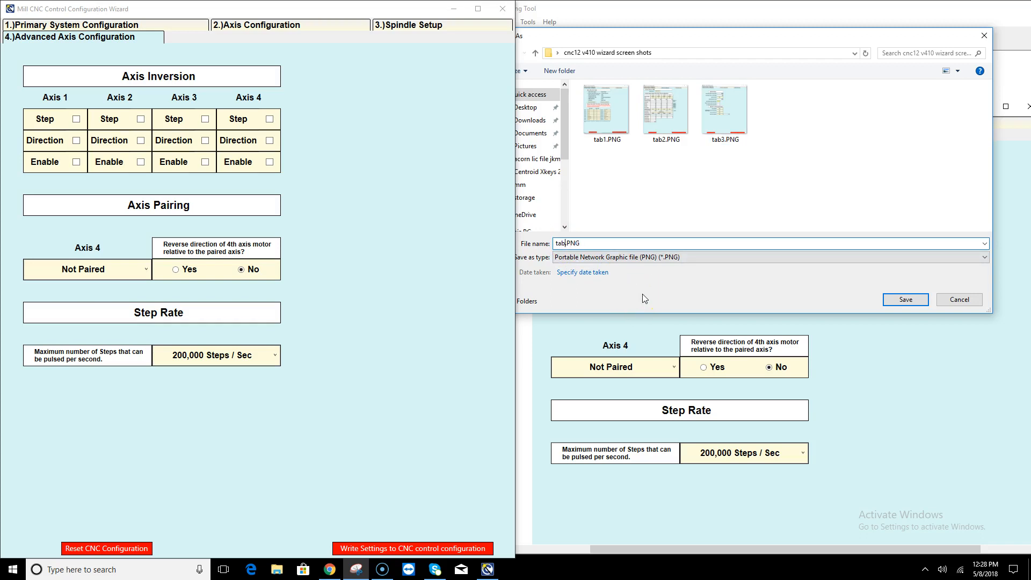
type("4")
left_click(906, 300)
Step: Close the Snipping Tool and the CNC Control Configuration Wizard
left_click_drag(889, 9, 849, 41)
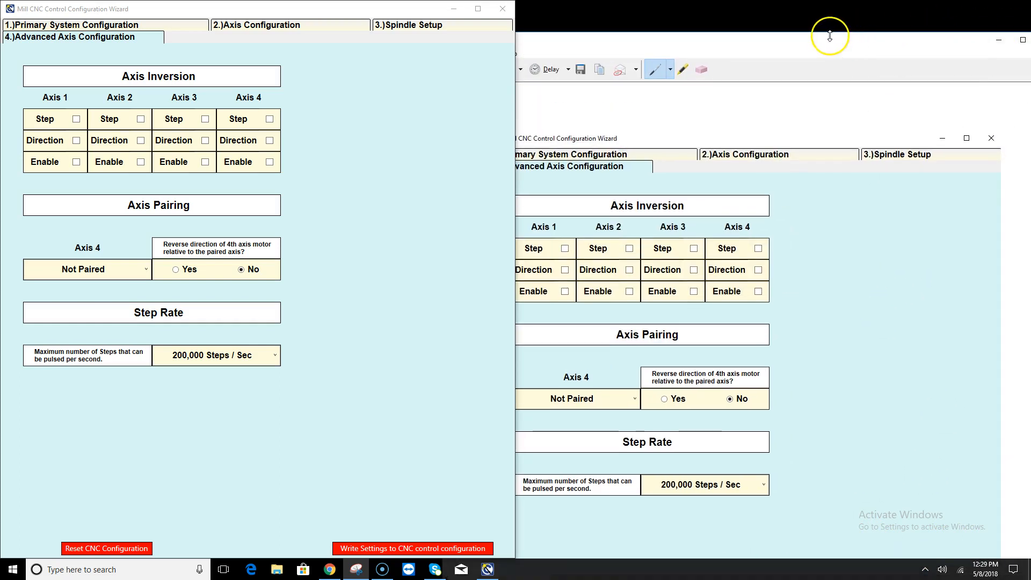
left_click(934, 39)
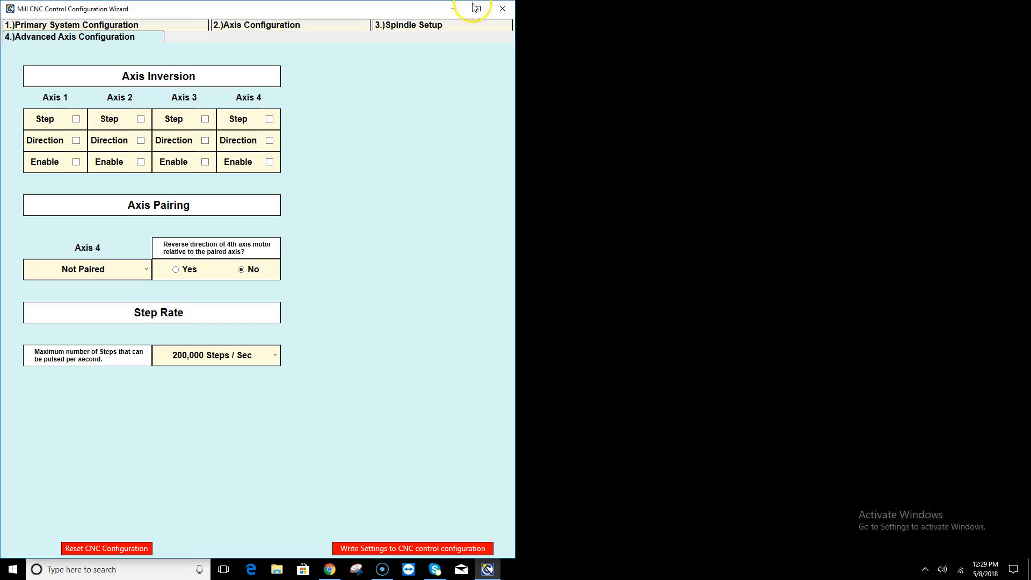
left_click(503, 8)
Step: Switch to File Explorer, browse to Local Disk (C:) and duplicate the cncm folder in the same location
left_click(279, 571)
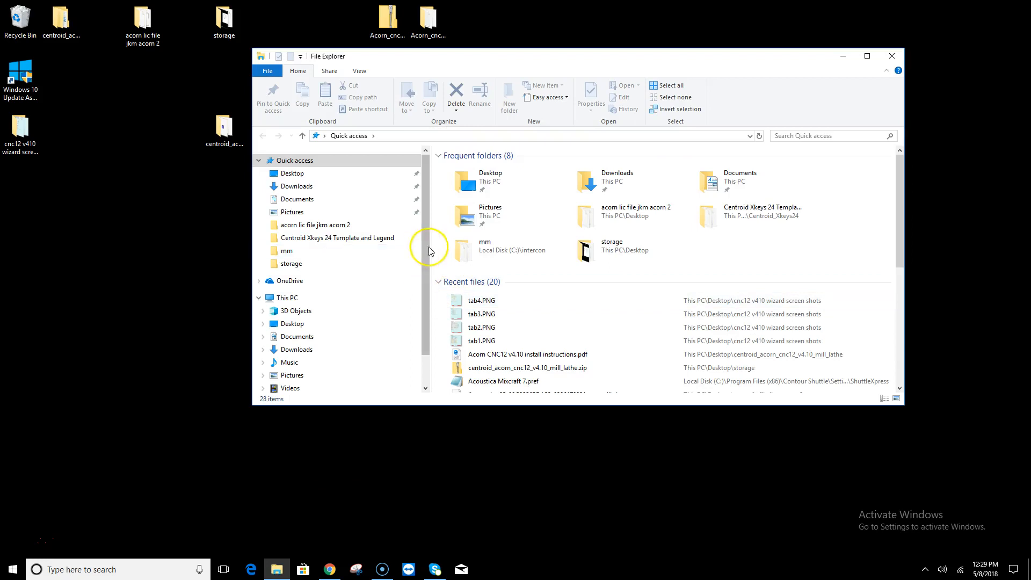
left_click_drag(425, 244, 426, 317)
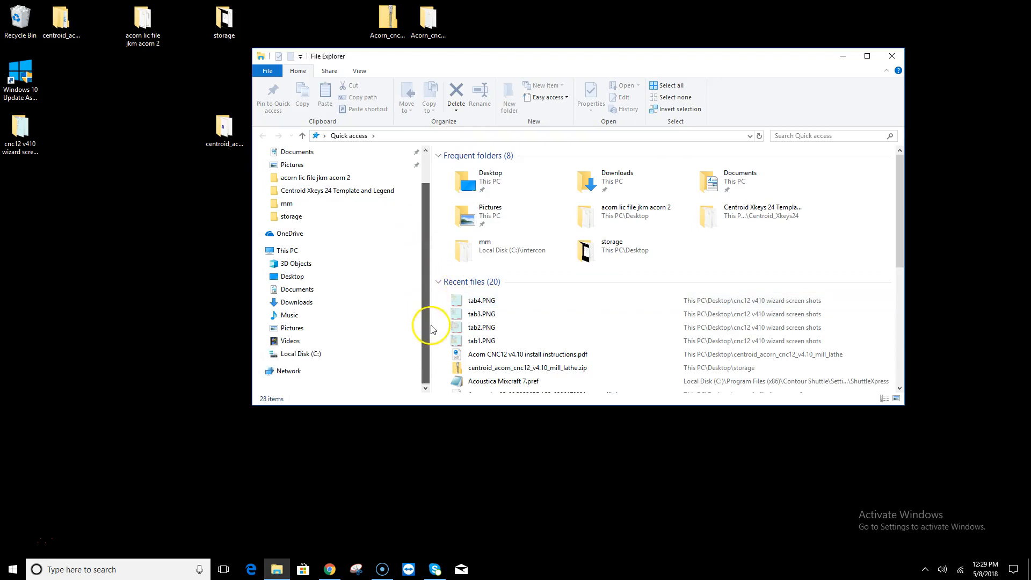
left_click(314, 355)
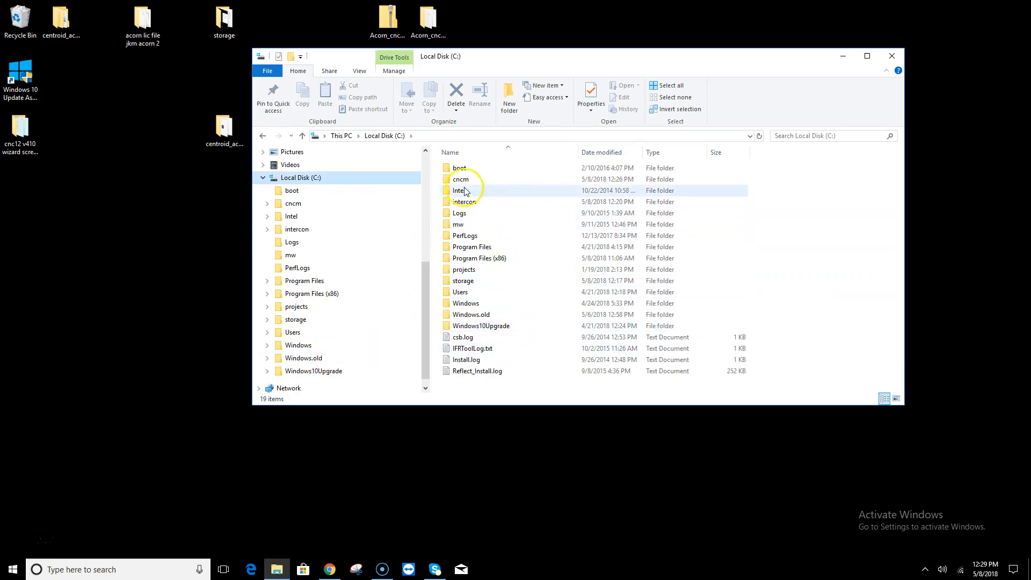
mouse_move(448, 183)
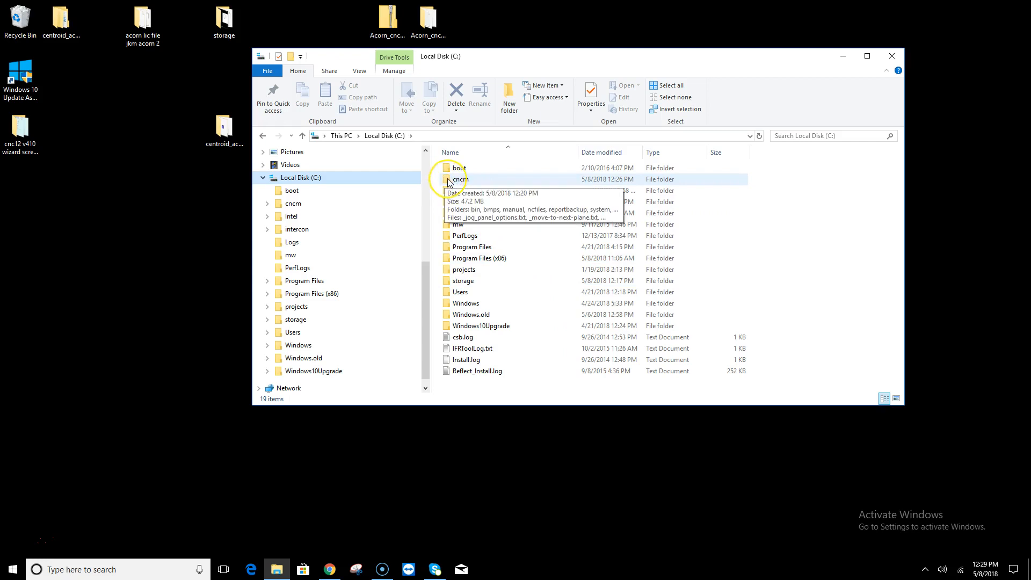
left_click(449, 182)
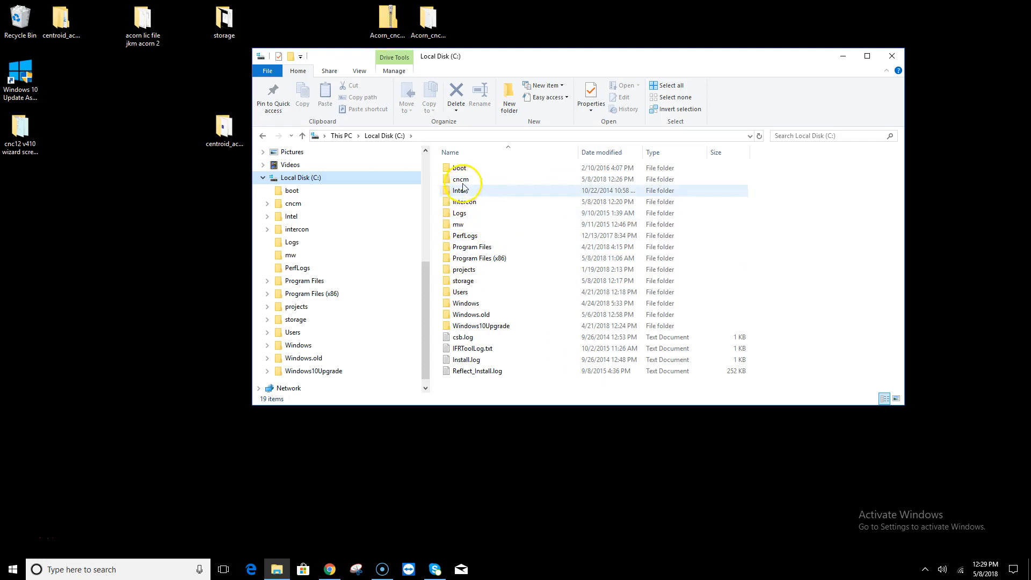
right_click(464, 183)
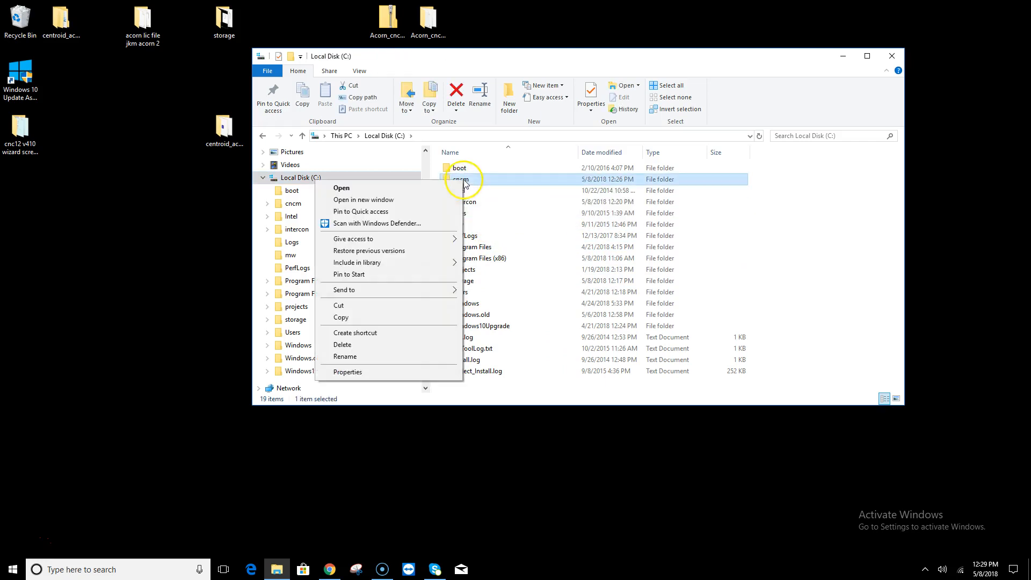
left_click(388, 318)
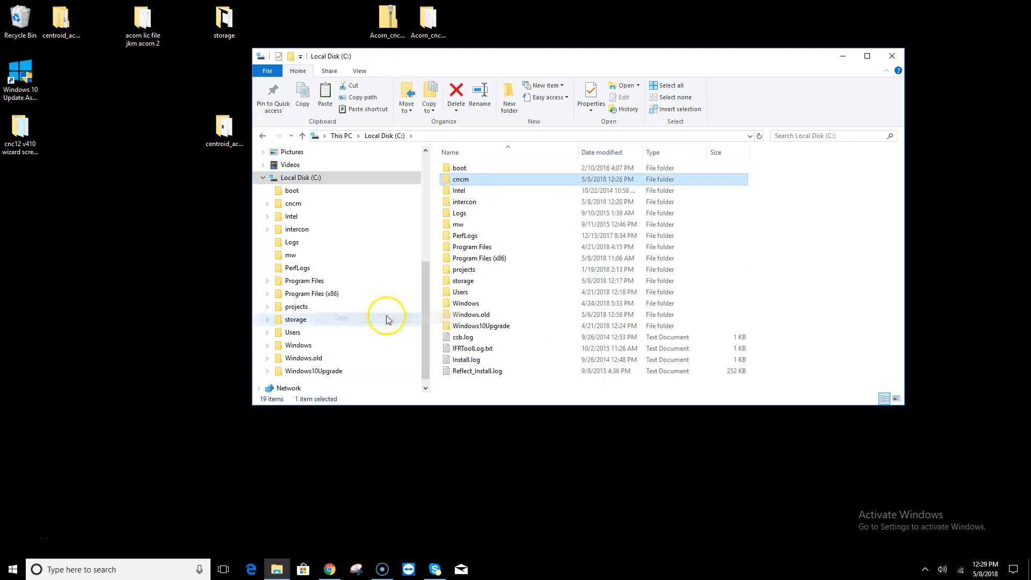
right_click(820, 266)
left_click(788, 324)
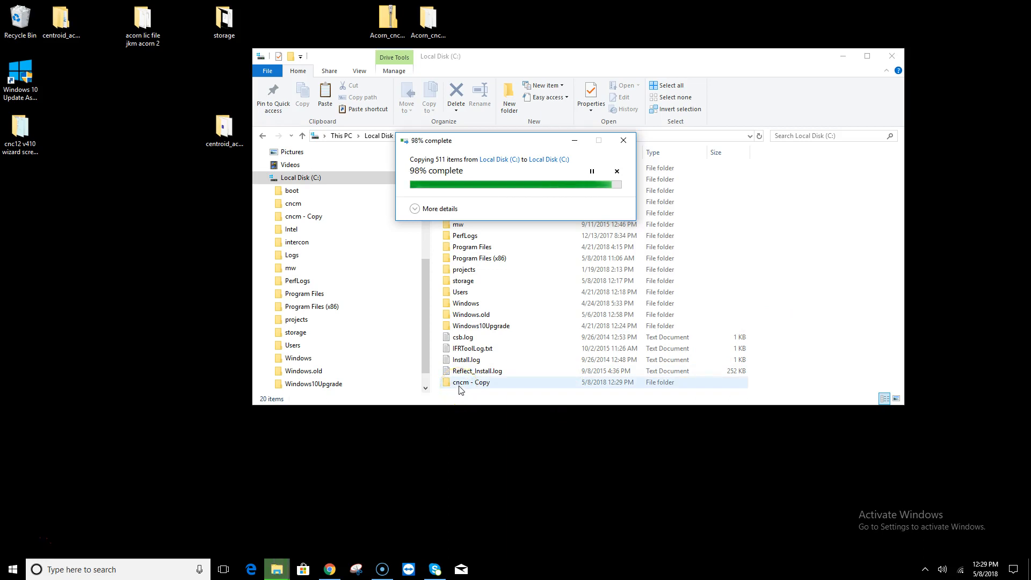
Step: Rename the duplicated cncm folder as "cncm - working 410"
right_click(461, 387)
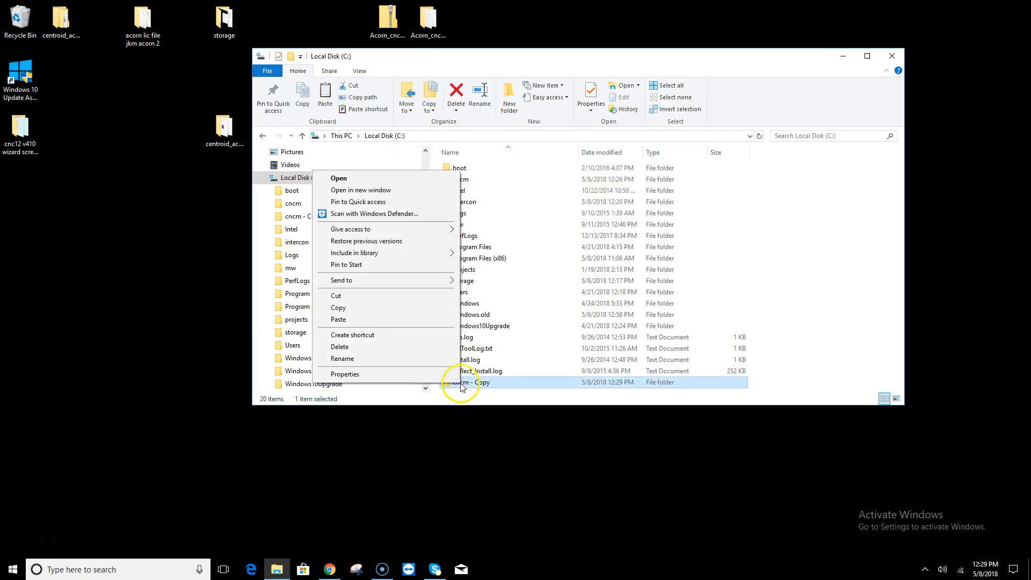
left_click(429, 358)
key("Right")
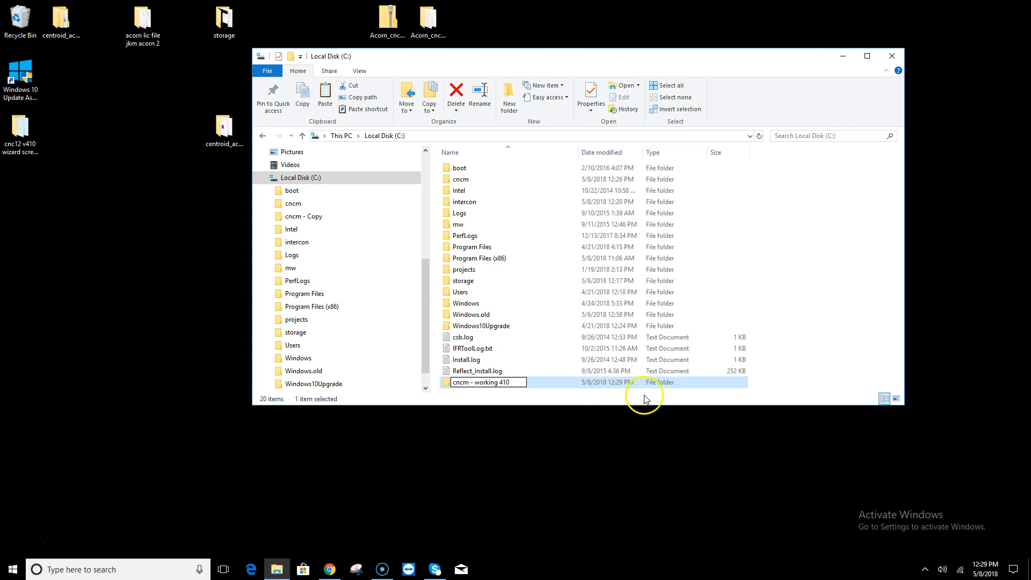
left_click(880, 331)
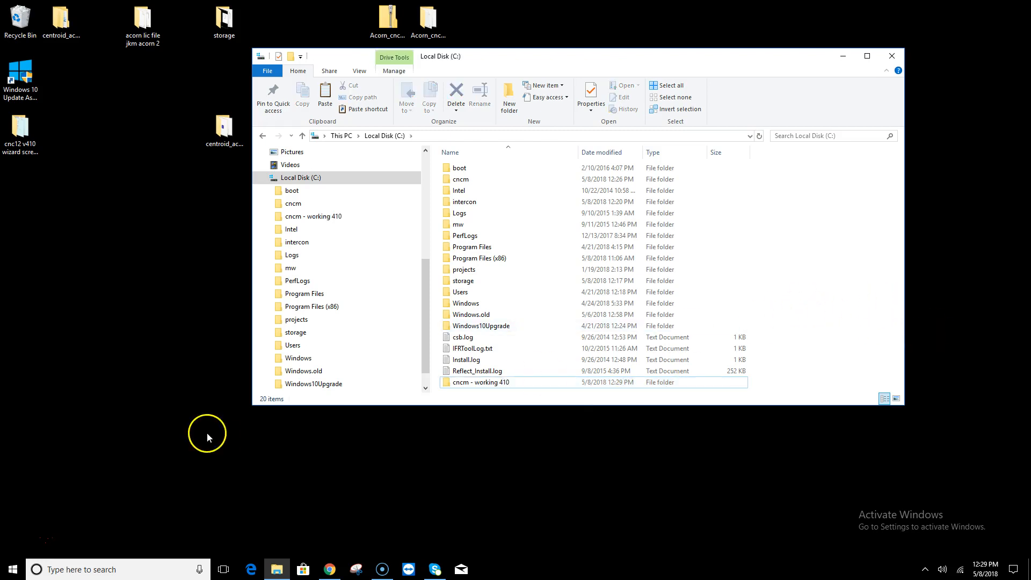
Step: Search Windows for "add remove" and open the Add or remove programs settings
left_click(115, 571)
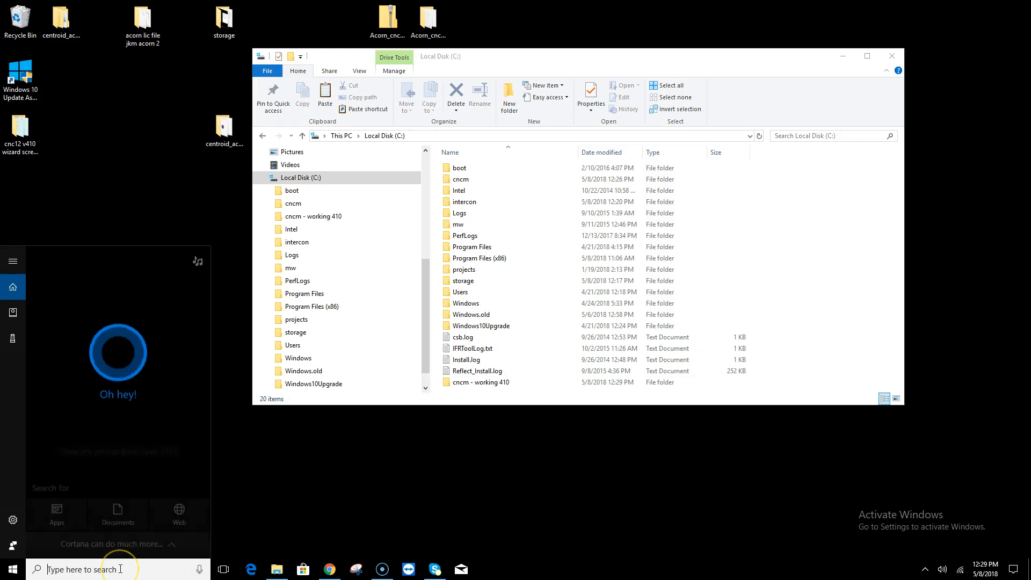
type("add remov")
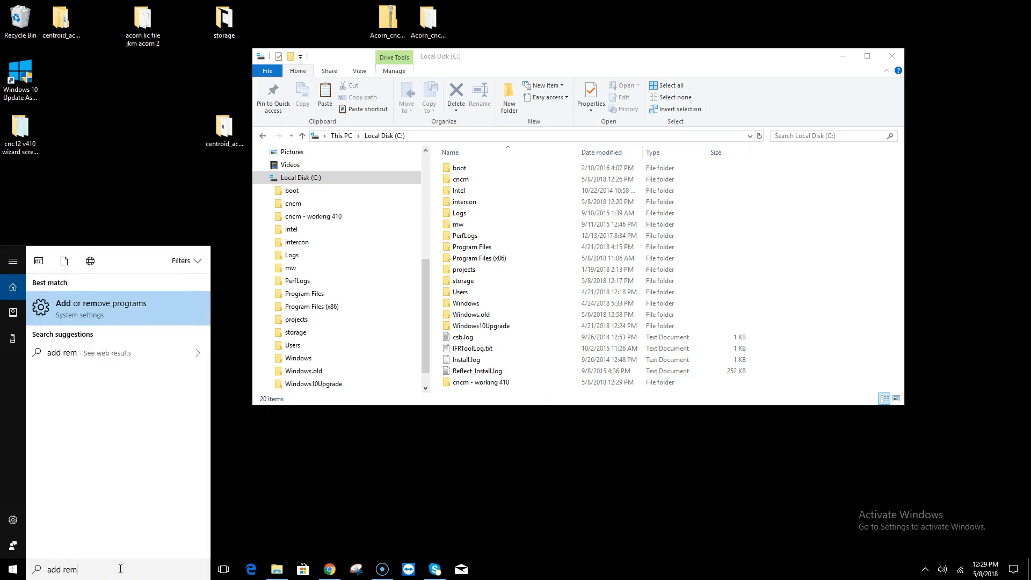
left_click(61, 307)
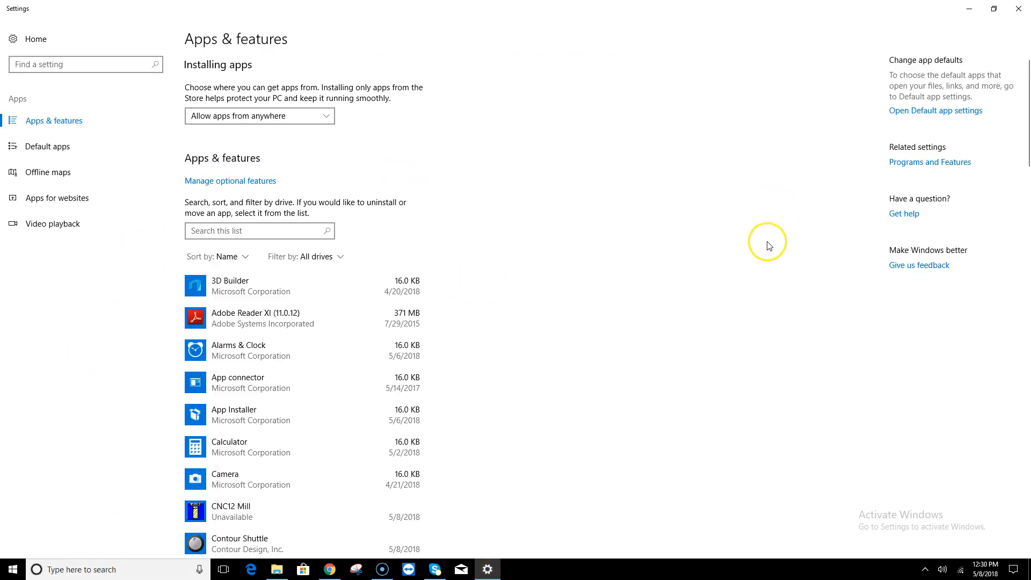
Step: Uninstall CNC12 Mill, also deleting all CNC programs and Intercon files, and close the uninstaller and the Settings window
scroll(384, 380, "down", 5)
left_click(261, 279)
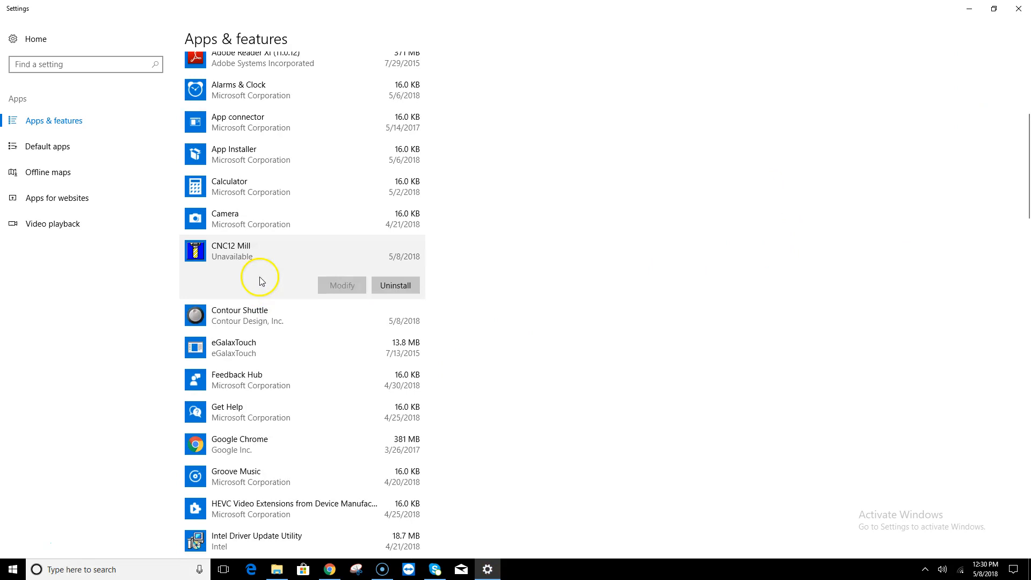
left_click(400, 284)
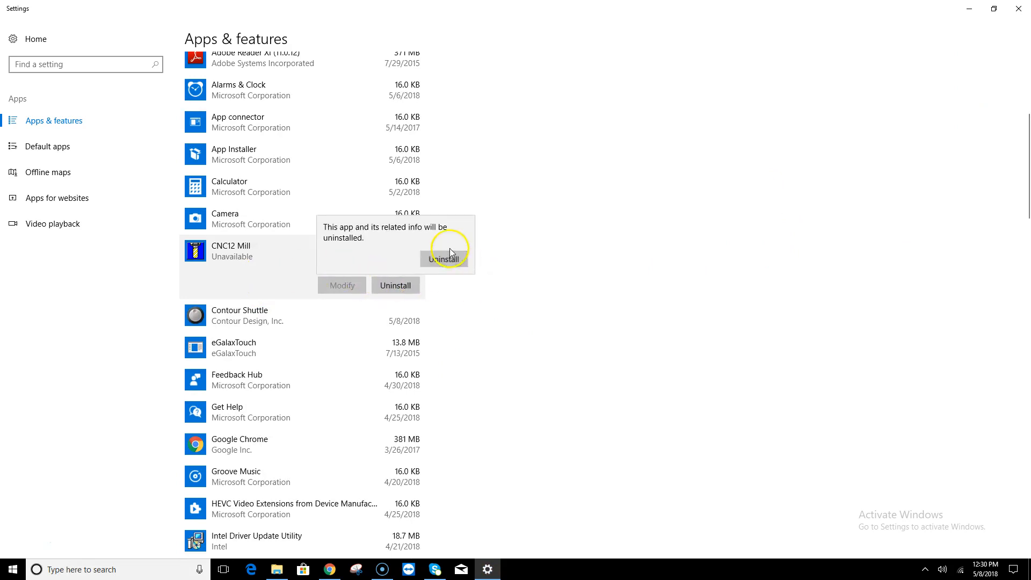
left_click(457, 260)
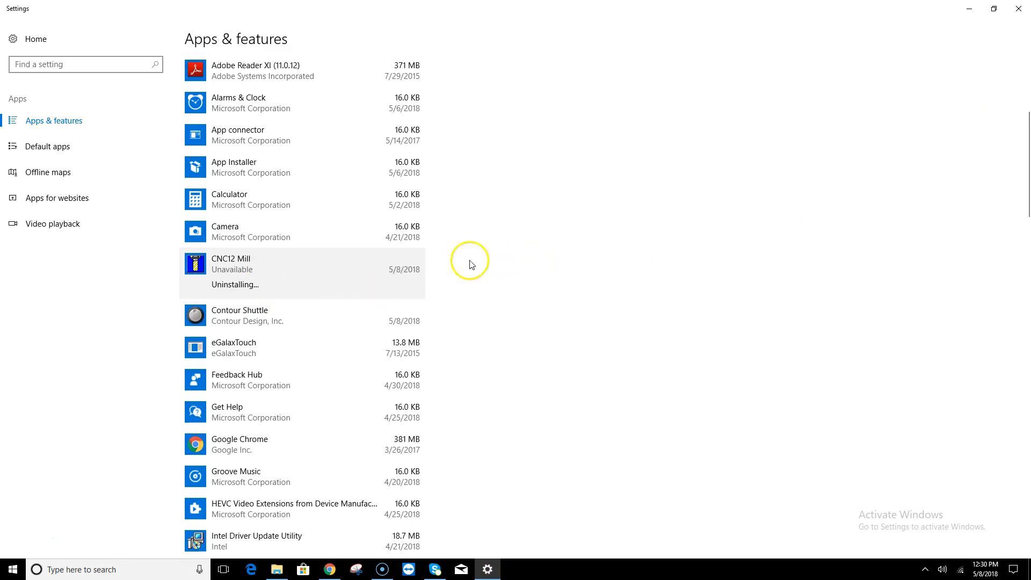
left_click(576, 370)
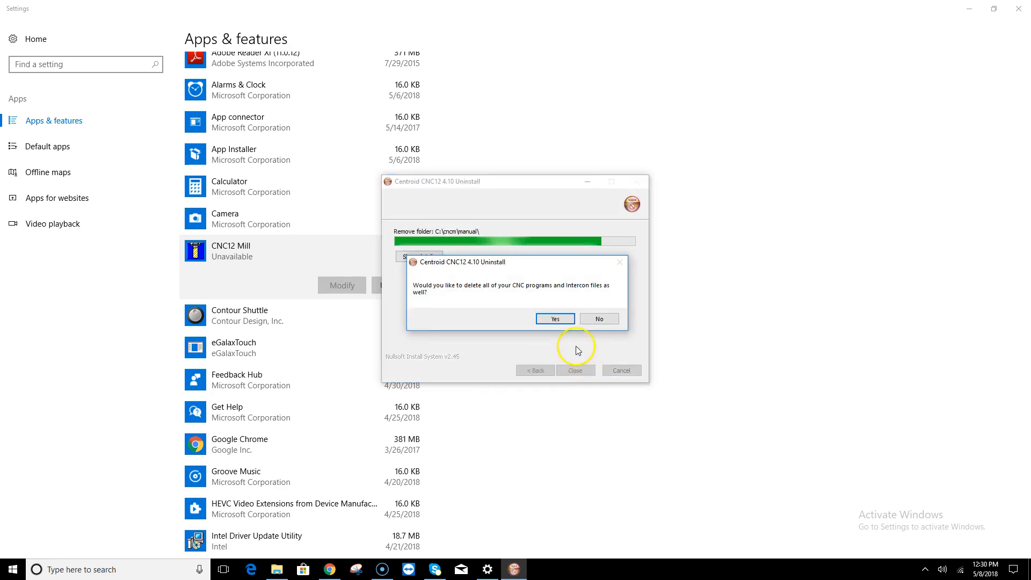
left_click(558, 322)
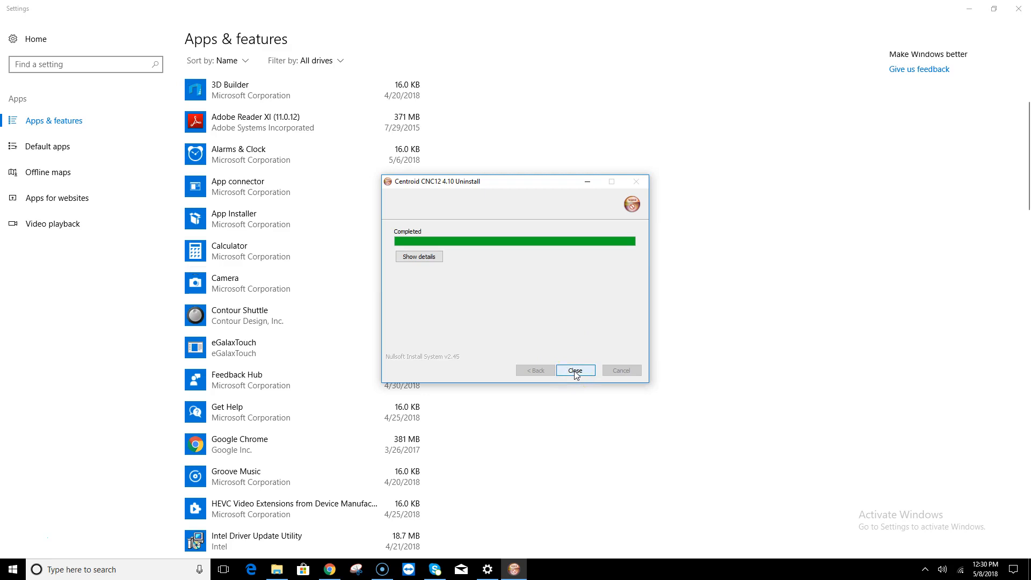
left_click(575, 371)
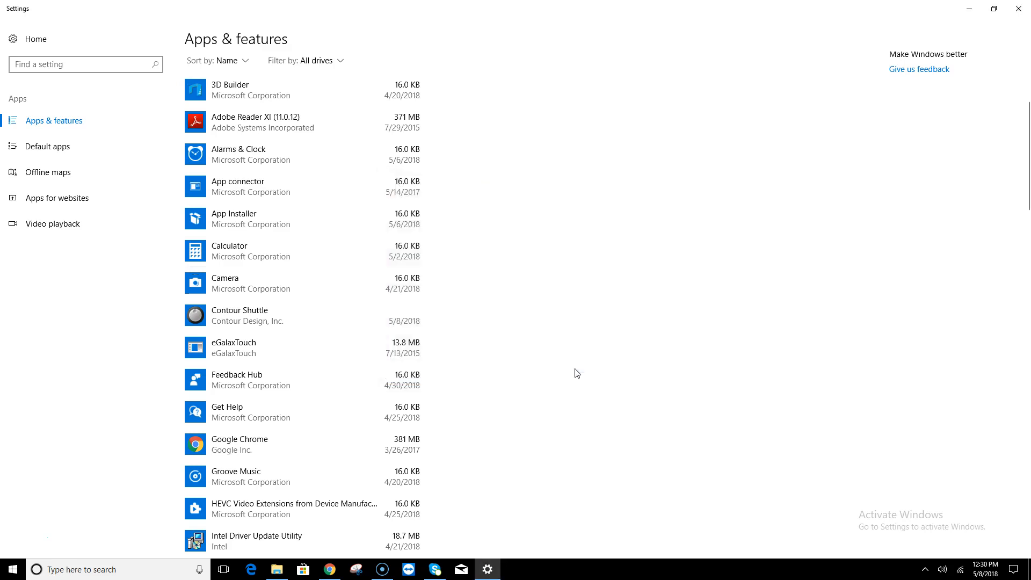
left_click(1020, 9)
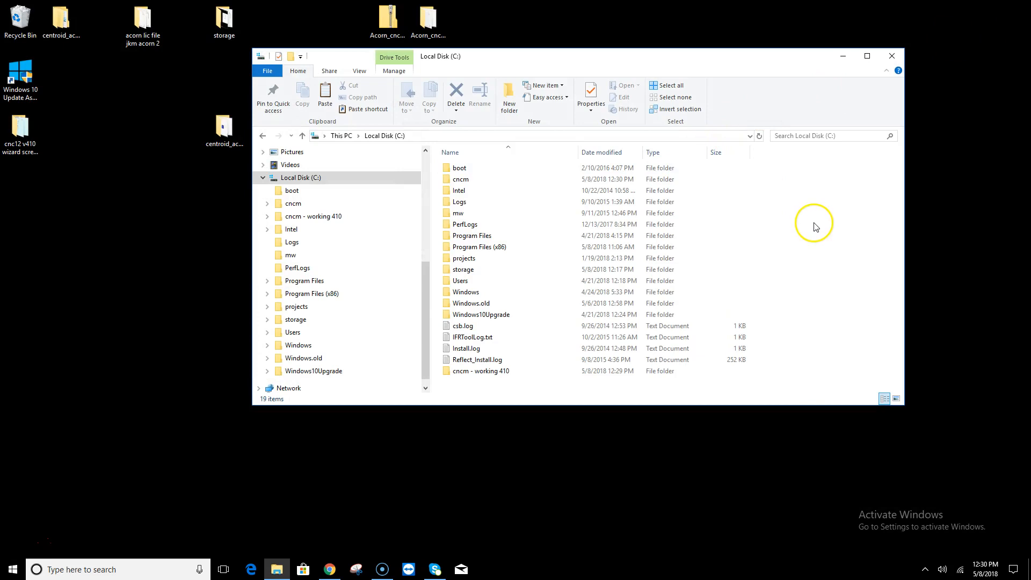
Step: Delete the remaining cncm folder from Local Disk (C:) and close File Explorer
left_click(450, 183)
key("Delete")
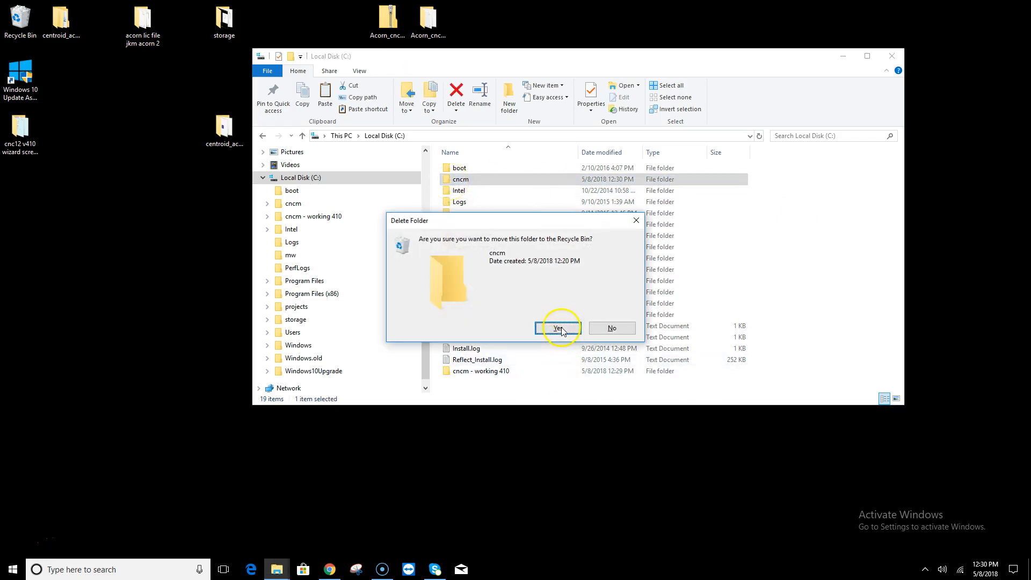
left_click(558, 329)
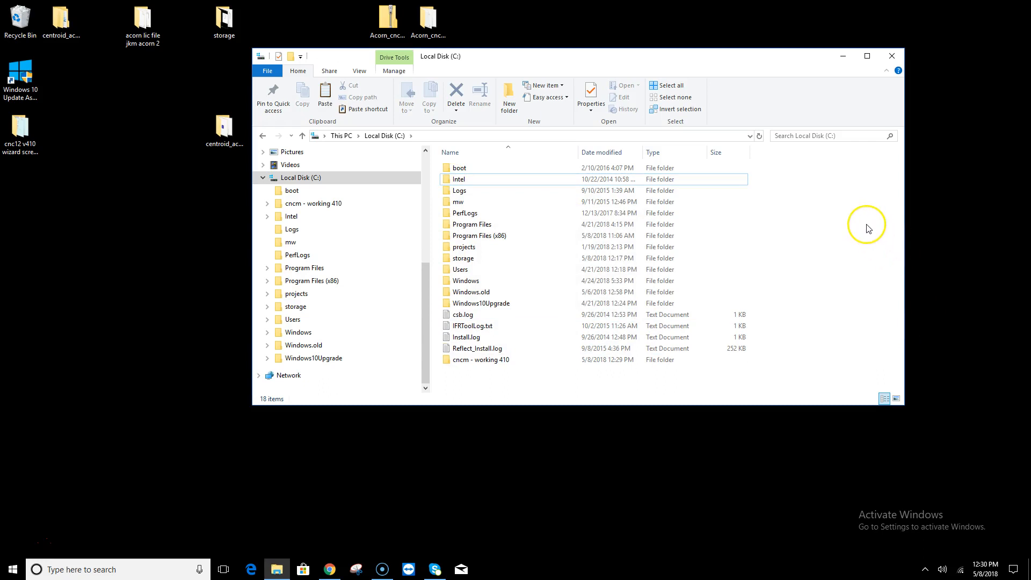
left_click(891, 55)
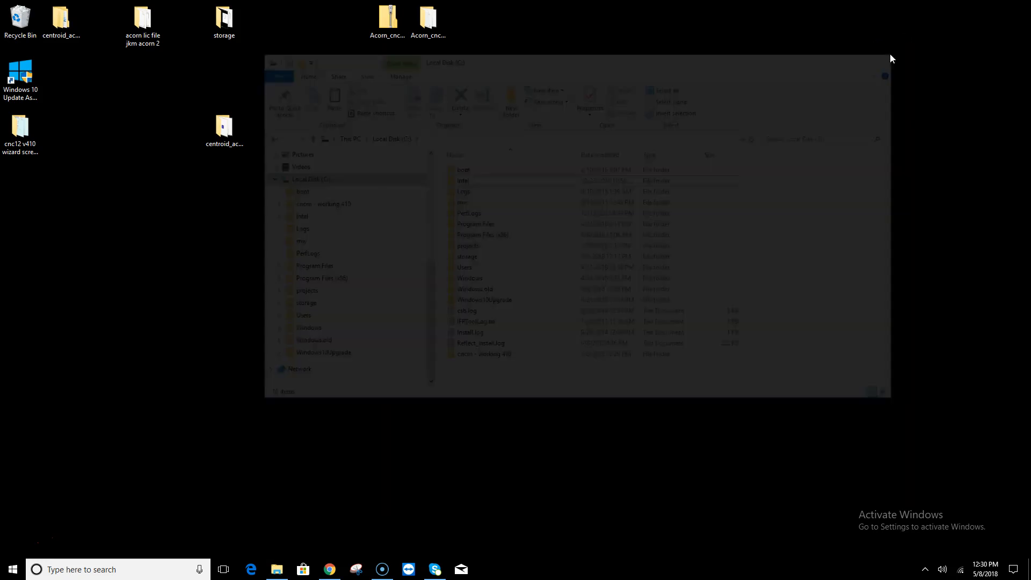
Step: View the Centroid software downloads page in Chrome, then the actions available for the Acorn CNC12 zip on the desktop
left_click(329, 568)
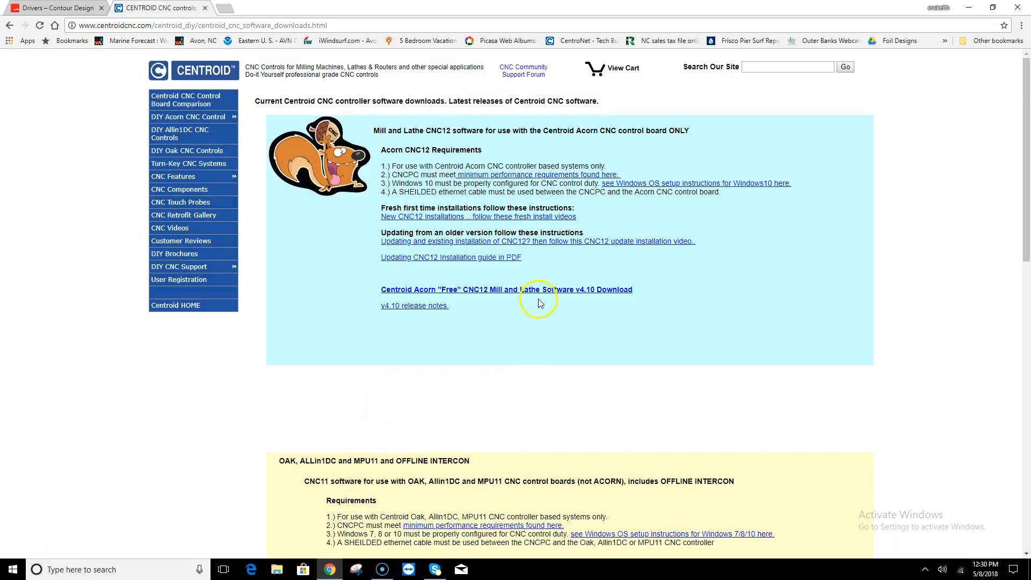
left_click(970, 9)
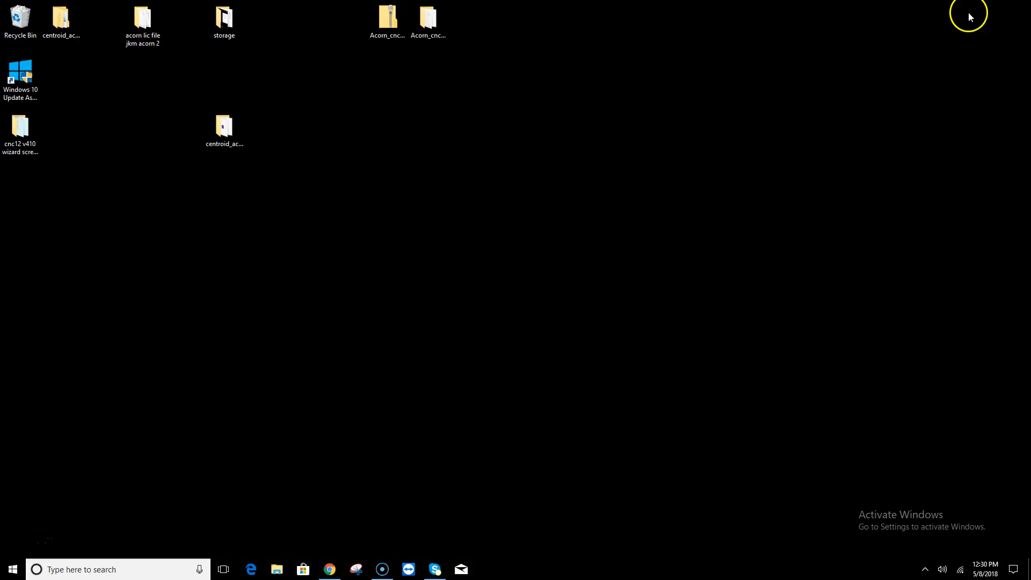
right_click(392, 15)
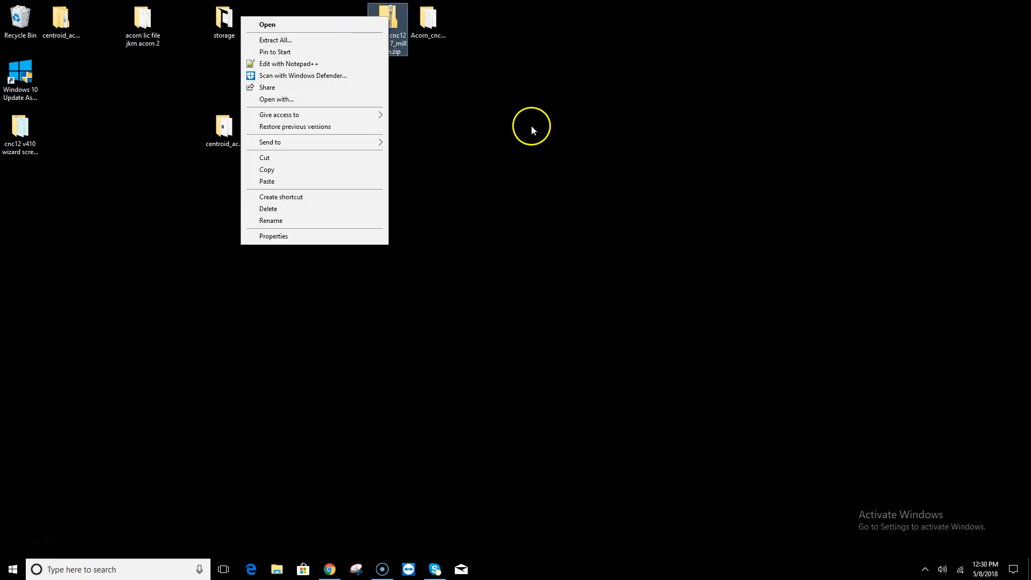
Step: Move the extracted Acorn_cnc12_v411r17_mill_lathe folder away from the zip on the desktop and open it
left_click(439, 21)
left_click_drag(436, 21, 508, 25)
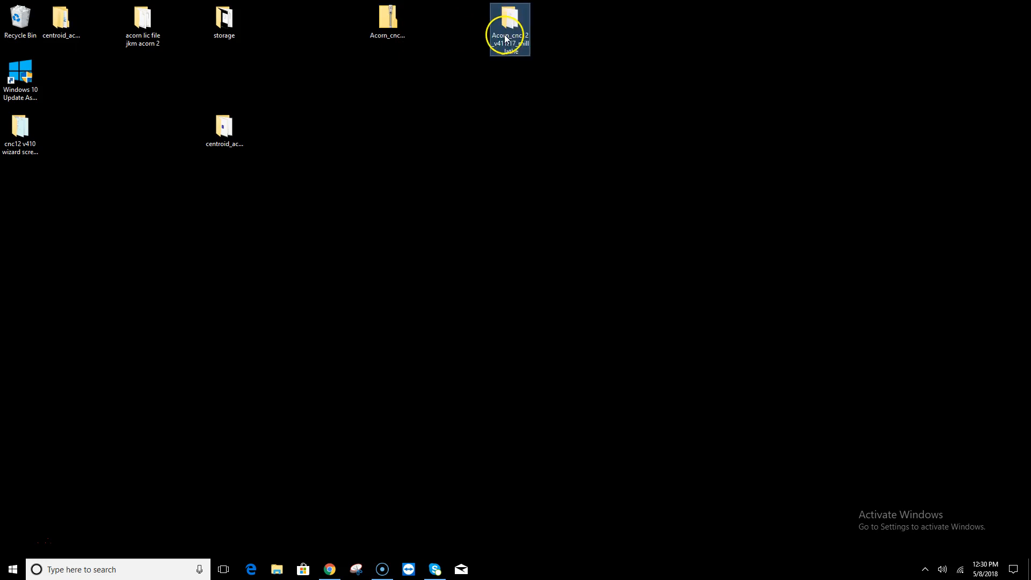
double_click(508, 24)
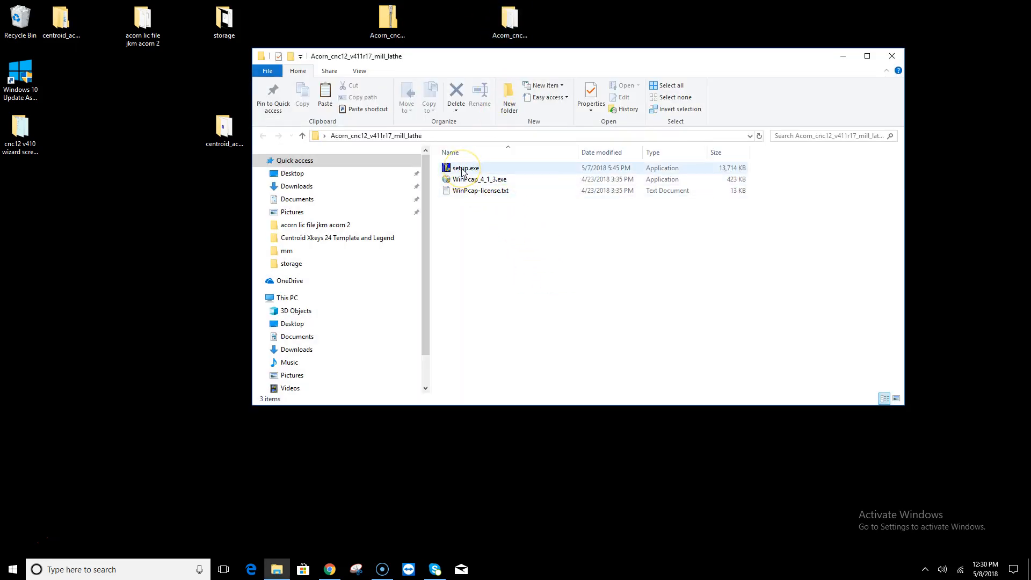
Step: Run setup.exe and install Centroid CNC12 4.11 Beta Rev 17 with only the CNC12 Mill component, accepting the agreement and finishing the installer
left_click(462, 169)
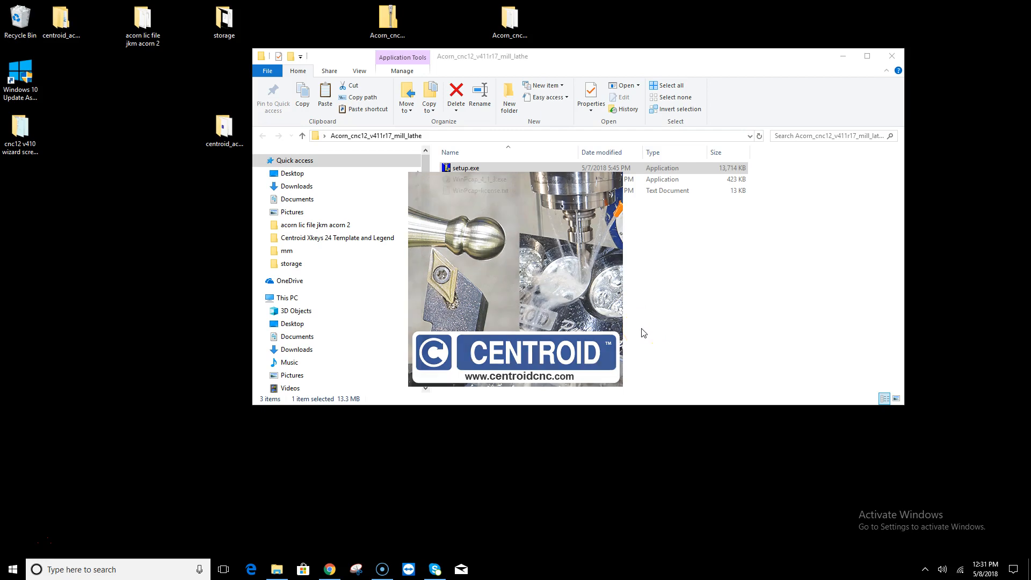
left_click(579, 370)
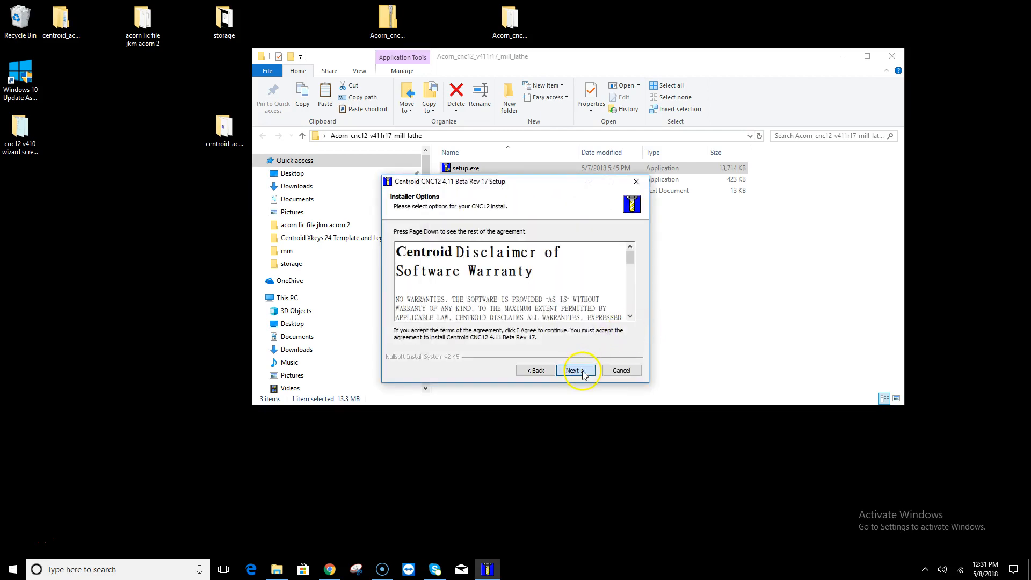
left_click(582, 372)
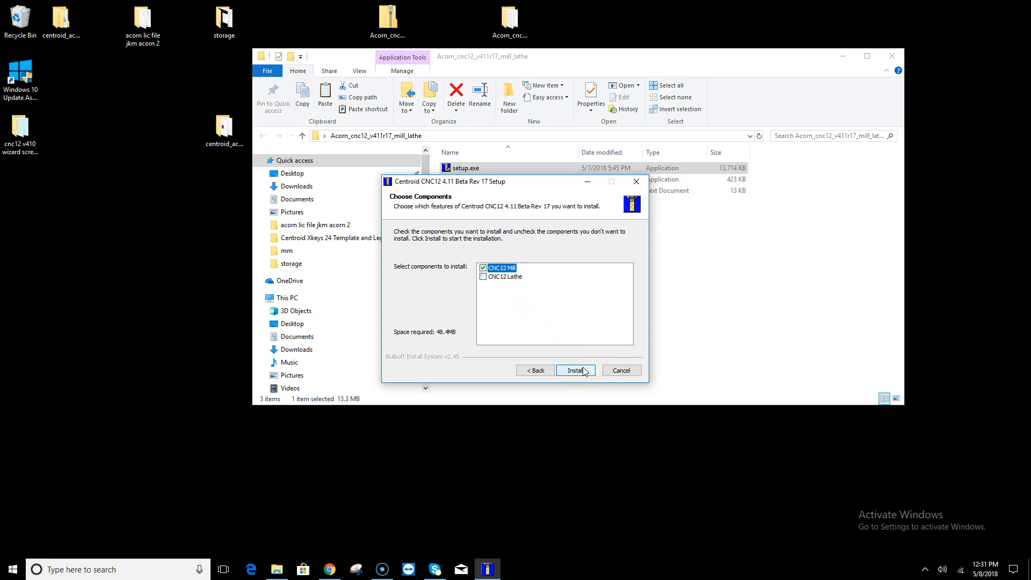
left_click(585, 372)
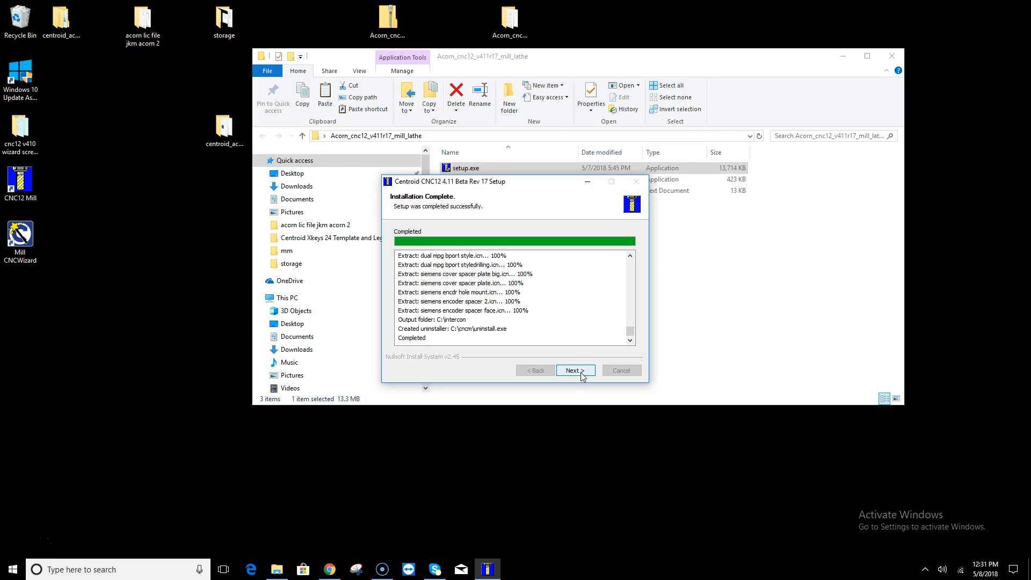
left_click(580, 374)
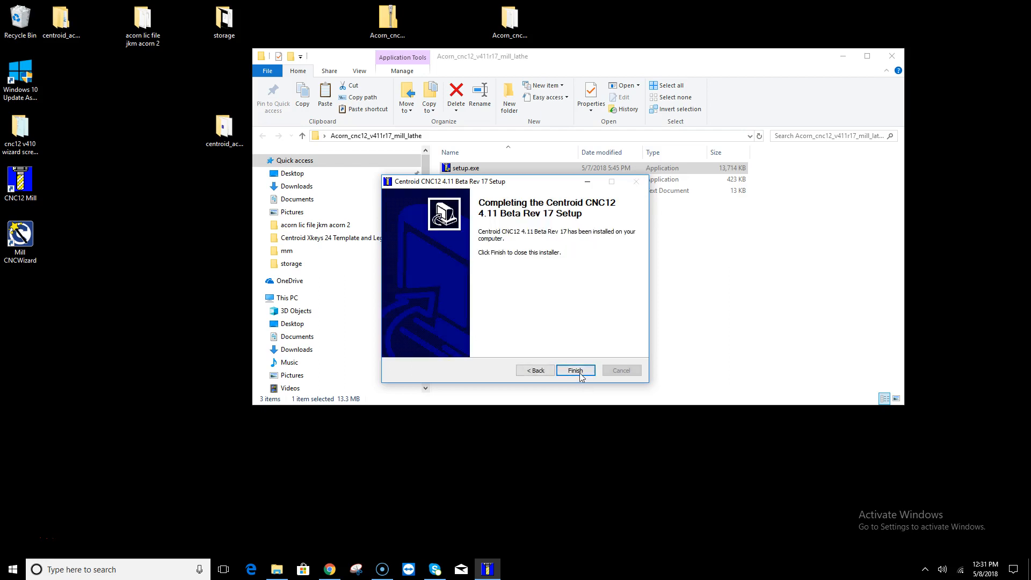
left_click(580, 373)
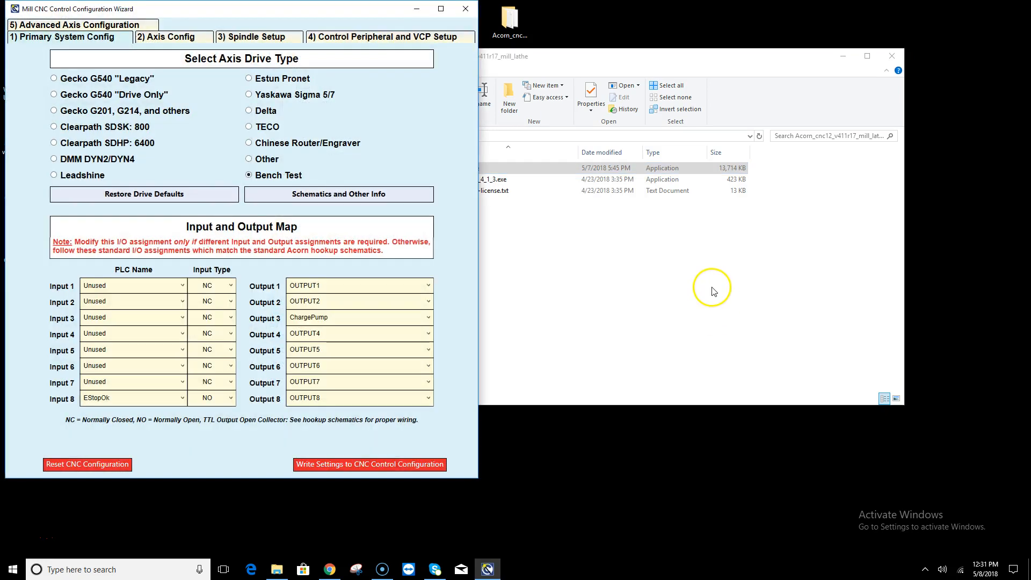
Step: Look through the Axis Config, Spindle Setup, Control Peripheral and Advanced Axis pages of the wizard, ending on Primary System Config
left_click_drag(220, 12, 305, 20)
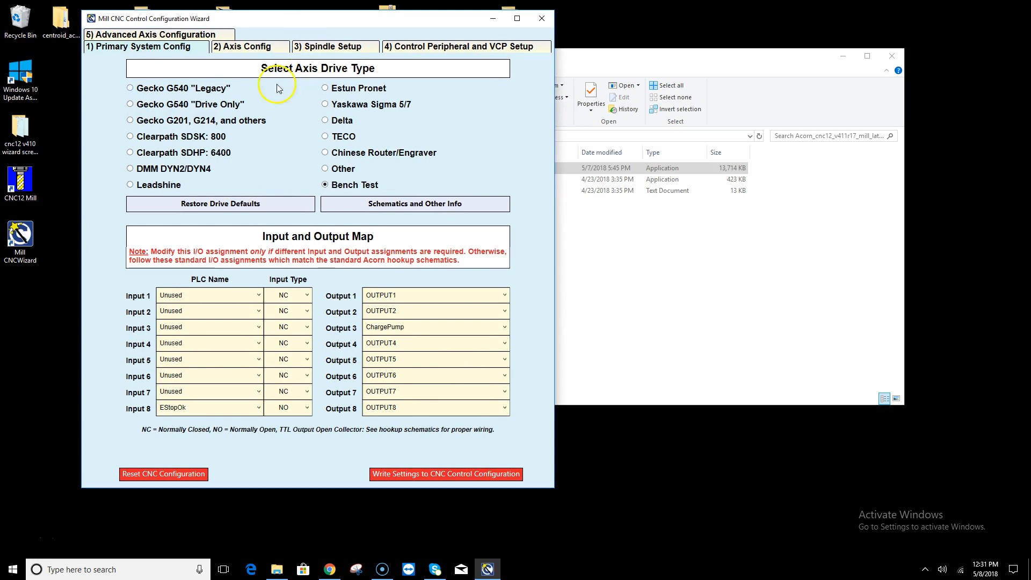
left_click(255, 47)
left_click(319, 47)
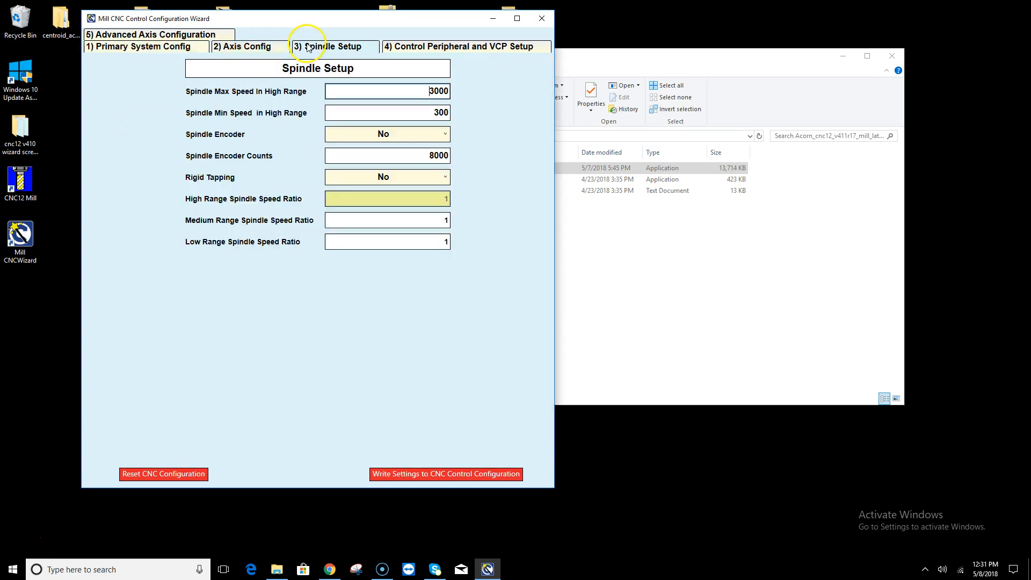
left_click(445, 48)
left_click(223, 35)
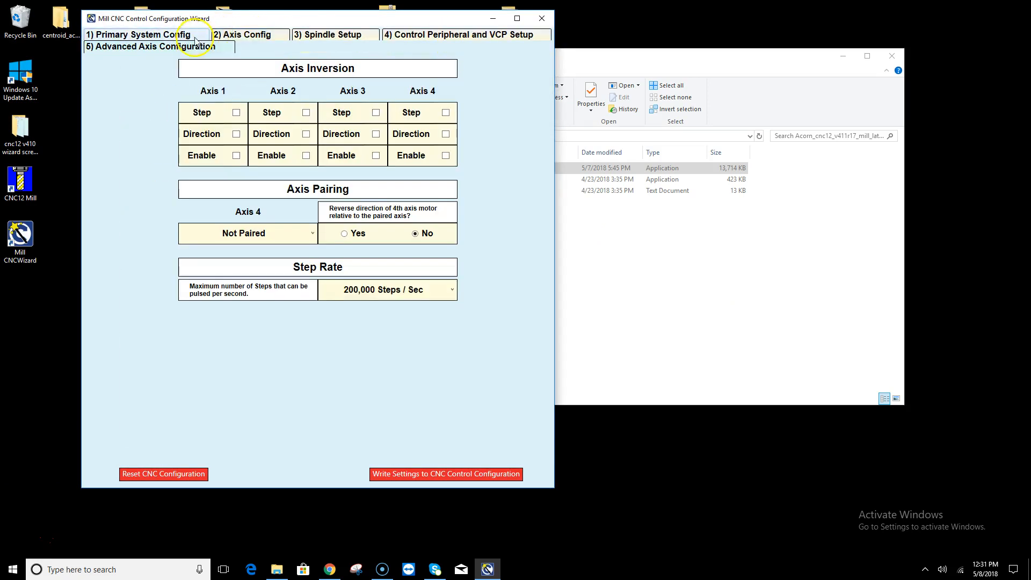
left_click(154, 37)
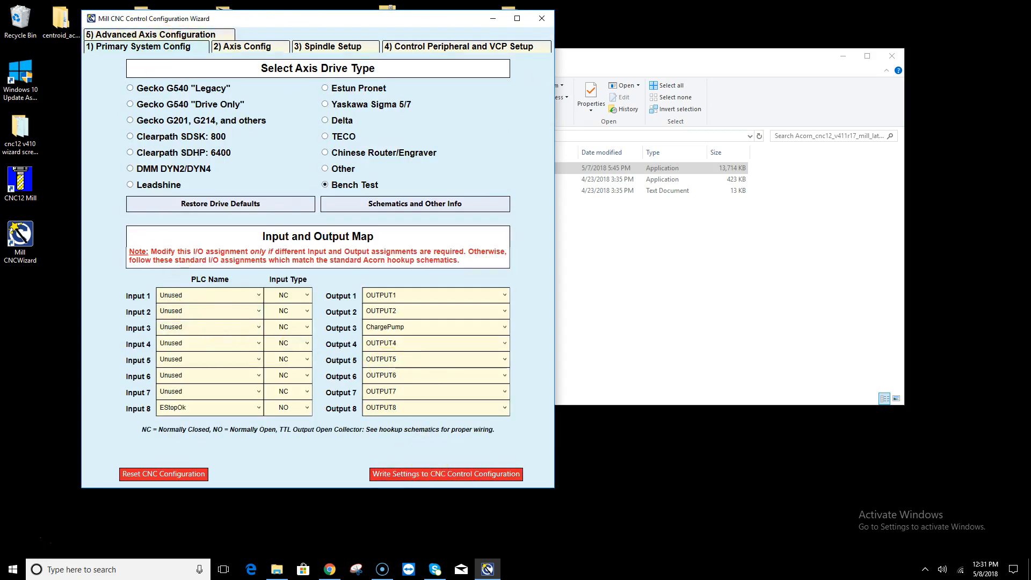
Step: Arrange the configuration wizard at full height on the left half of the screen, with File Explorer moved beside it
left_click_drag(382, 20, 1, 2)
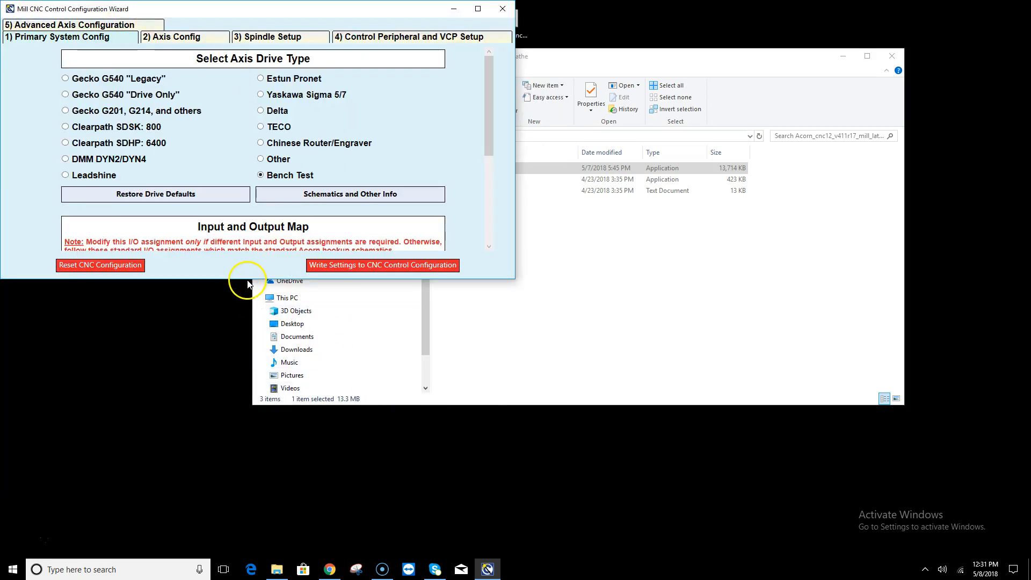
left_click_drag(246, 282, 231, 543)
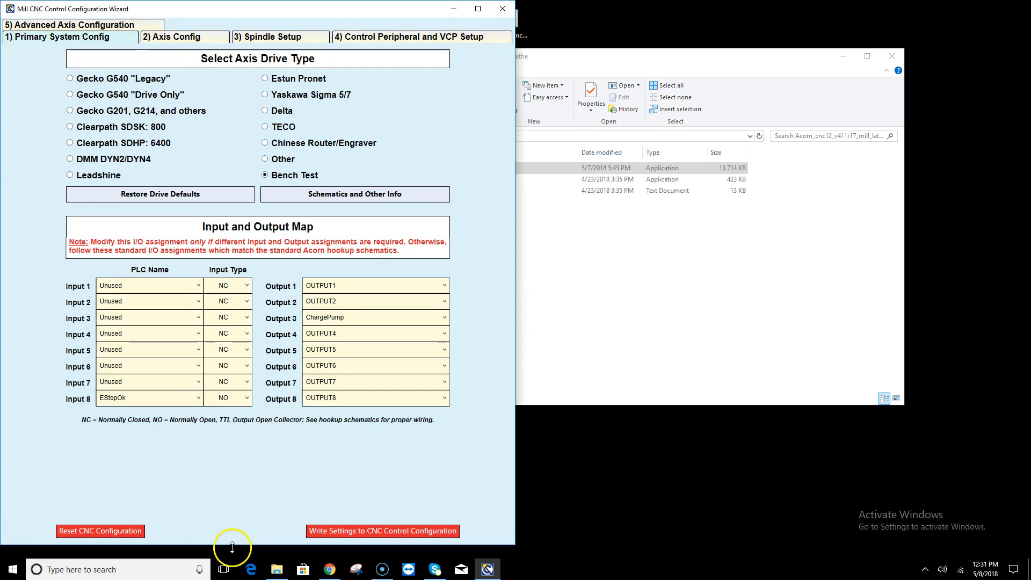
left_click_drag(728, 61, 989, 56)
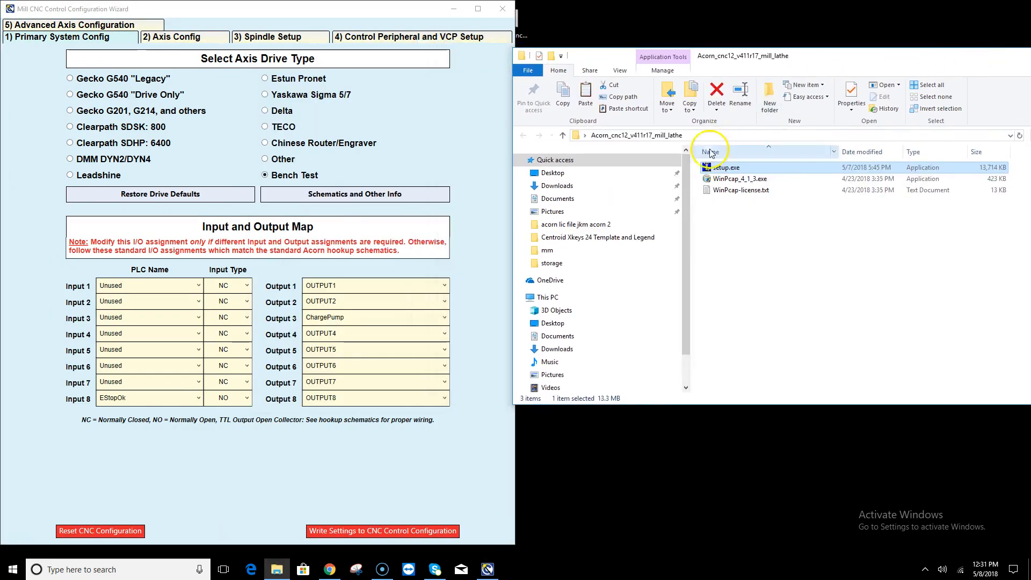
Step: Open tab1.PNG from the desktop folder "cnc12 v410 wizard screen shots" and enlarge it to full height beside the wizard
left_click(570, 177)
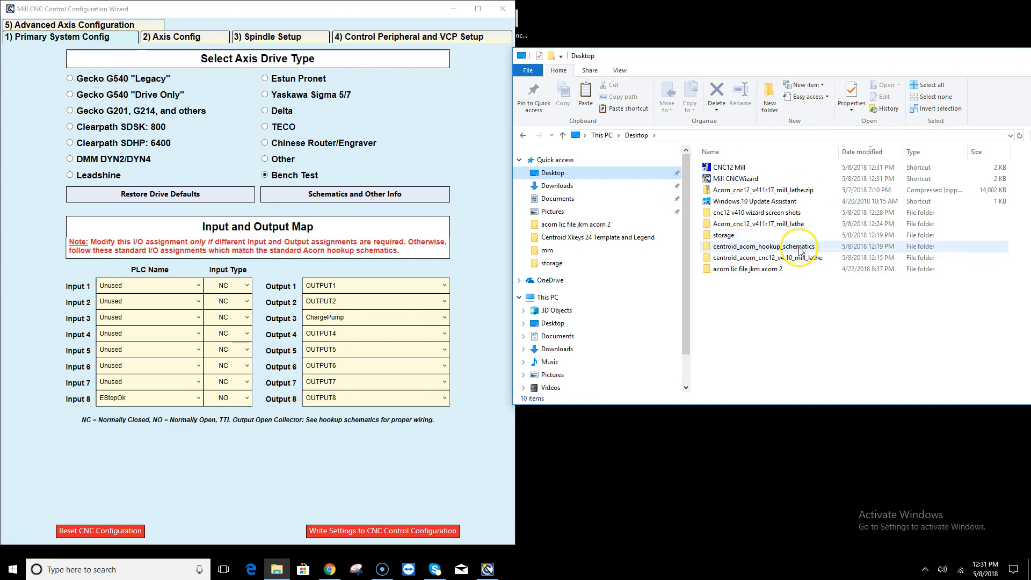
double_click(709, 211)
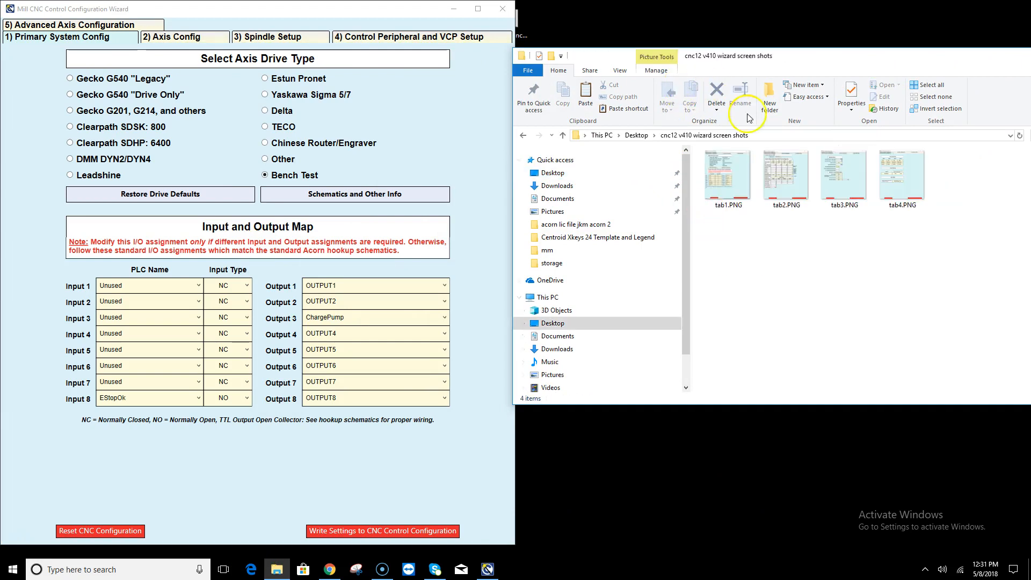
double_click(740, 183)
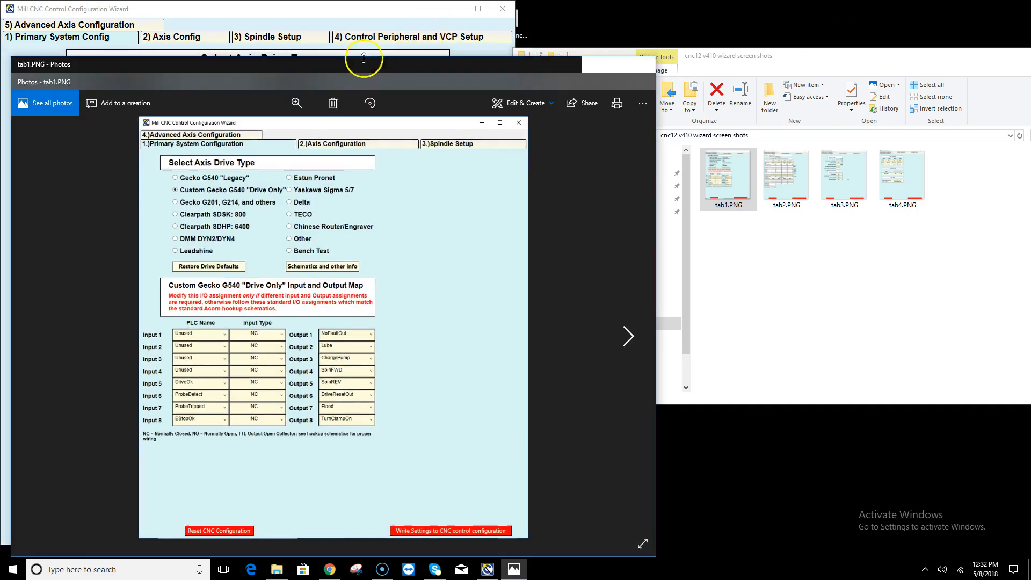
left_click_drag(375, 62, 1023, 5)
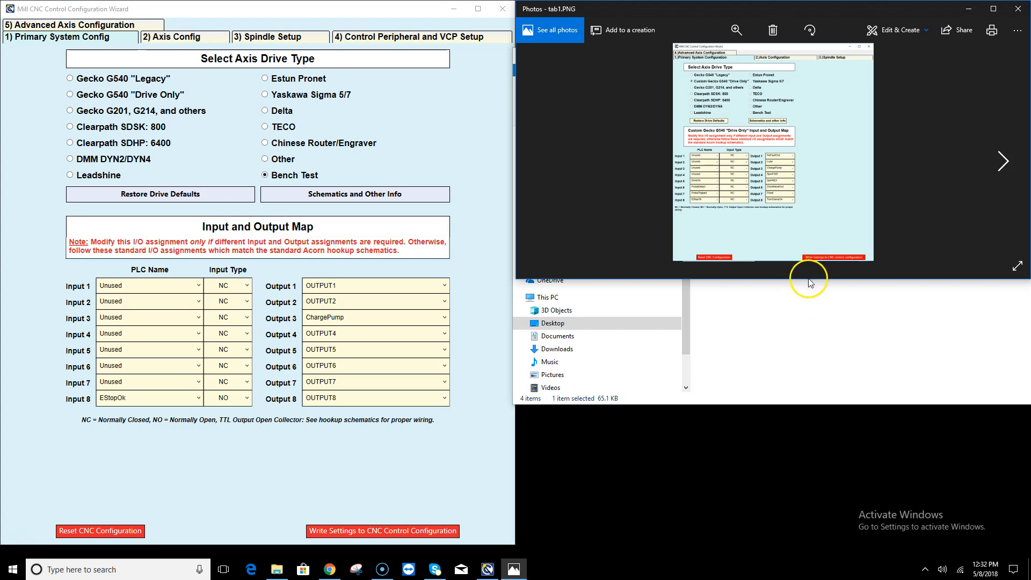
left_click_drag(809, 279, 836, 553)
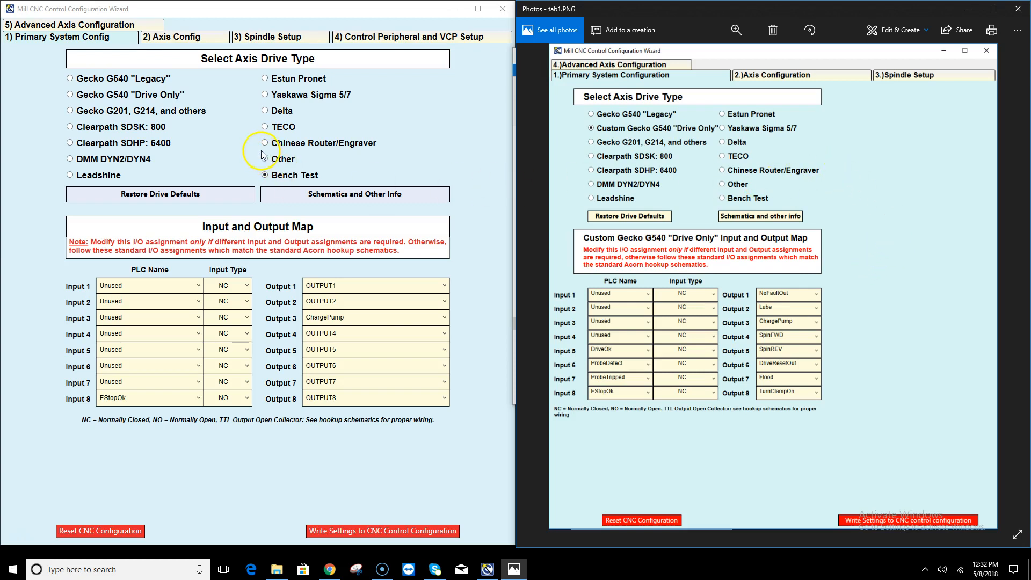
Step: Select the Gecko G540 "Drive Only" axis drive type and set the PLC names of Inputs 1 to 4 to Unused
left_click(70, 95)
left_click(172, 287)
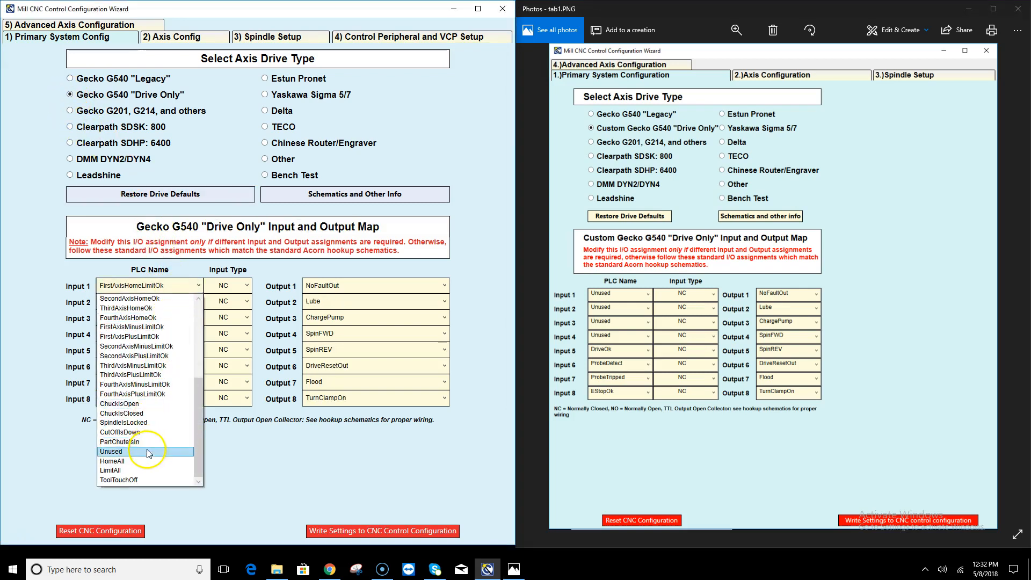
left_click(149, 452)
left_click(163, 302)
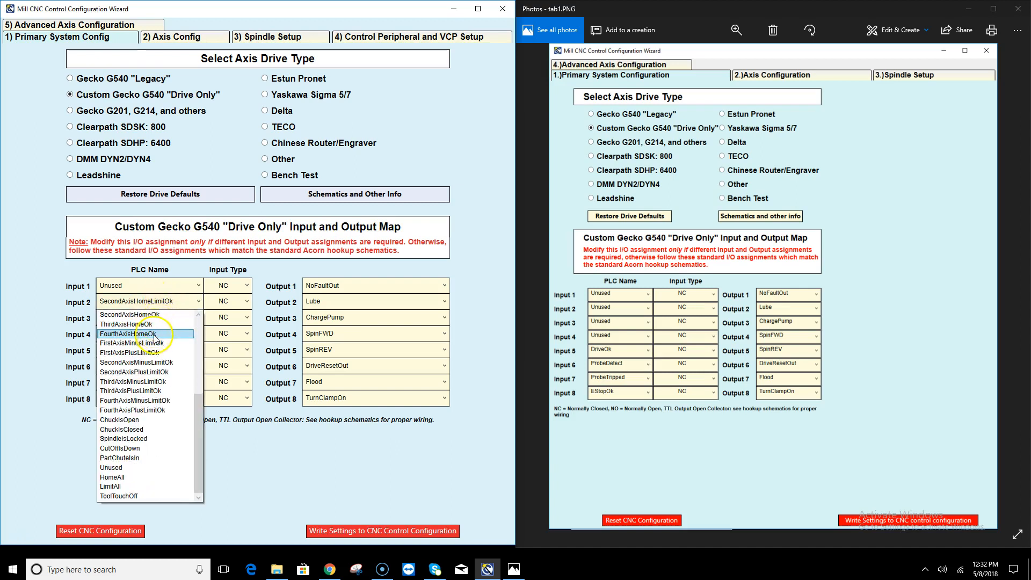
left_click(128, 468)
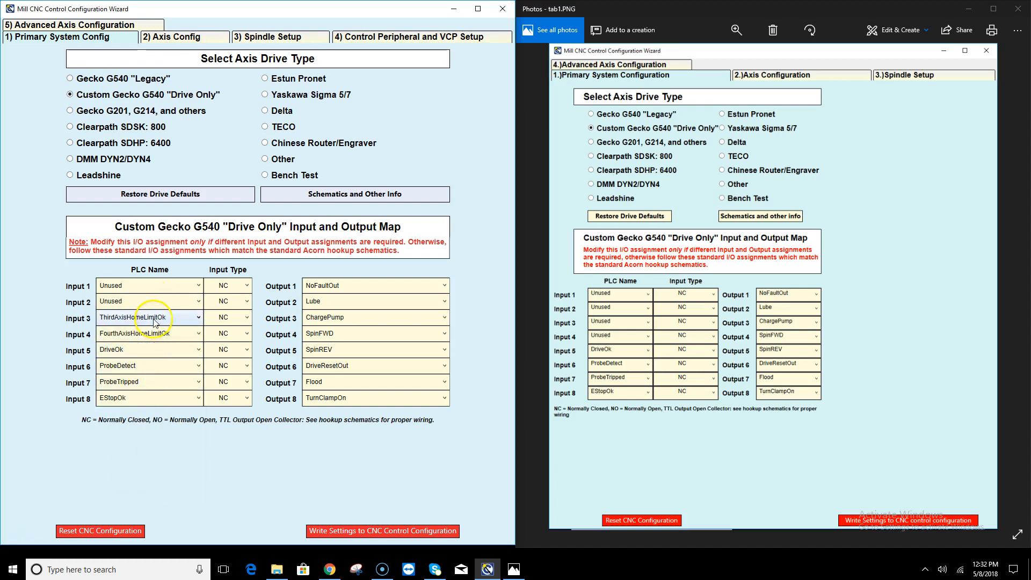
left_click(154, 321)
left_click(141, 481)
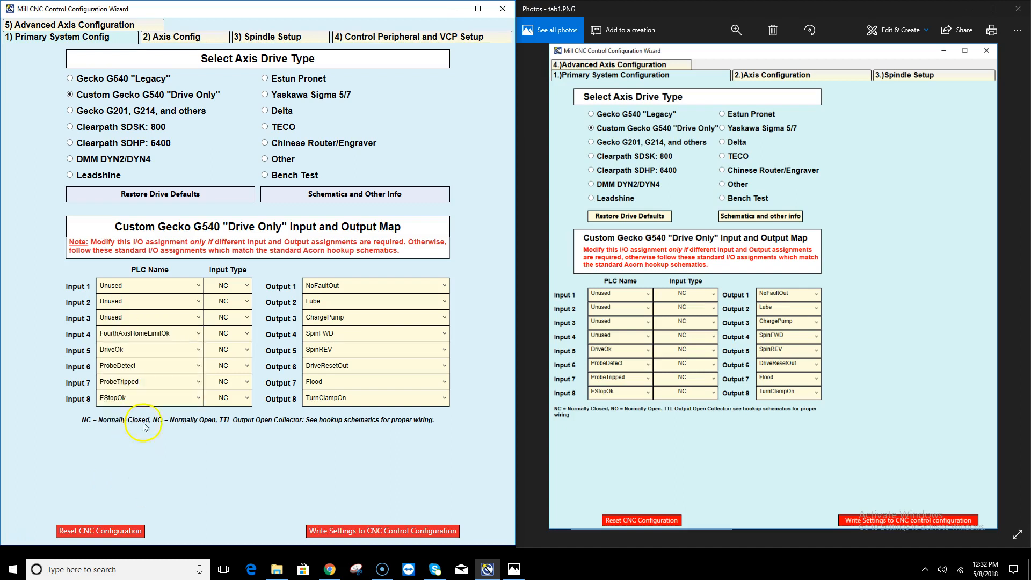
left_click(158, 334)
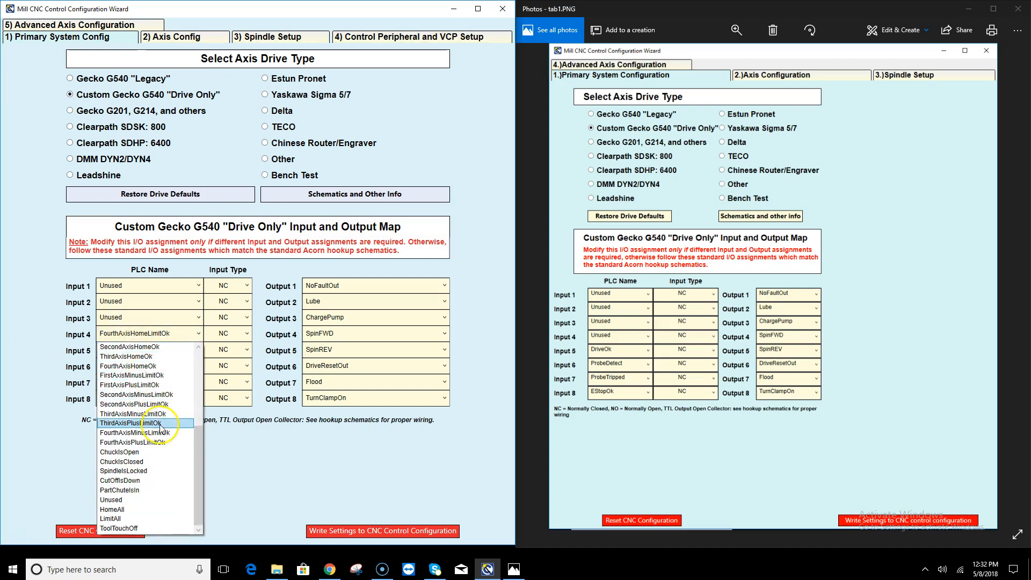
left_click(139, 500)
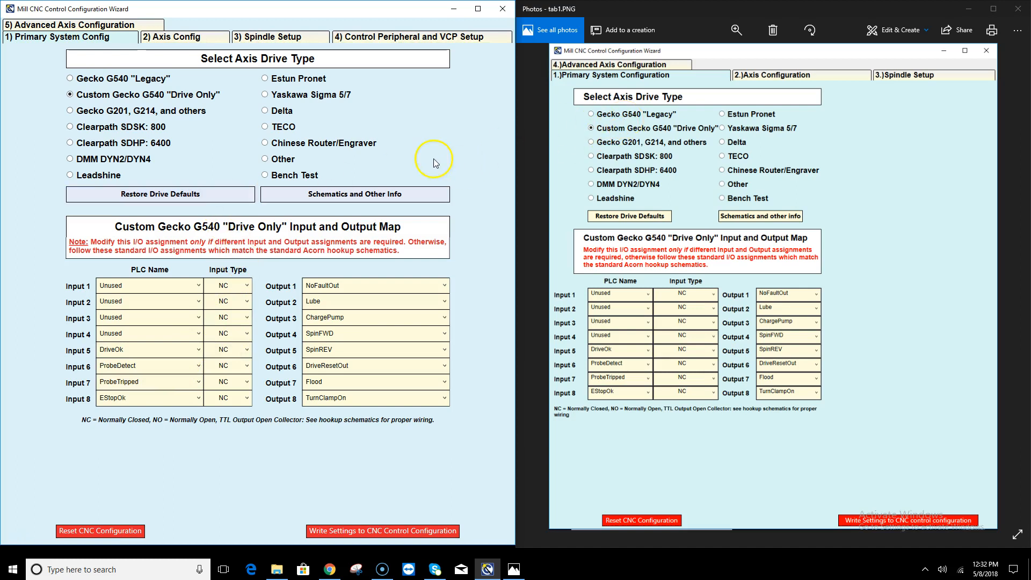
Step: Review the Axis Config, Spindle Setup, Control Peripheral and VCP Setup, and Advanced Axis Configuration pages, ending on Axis Config
left_click(162, 39)
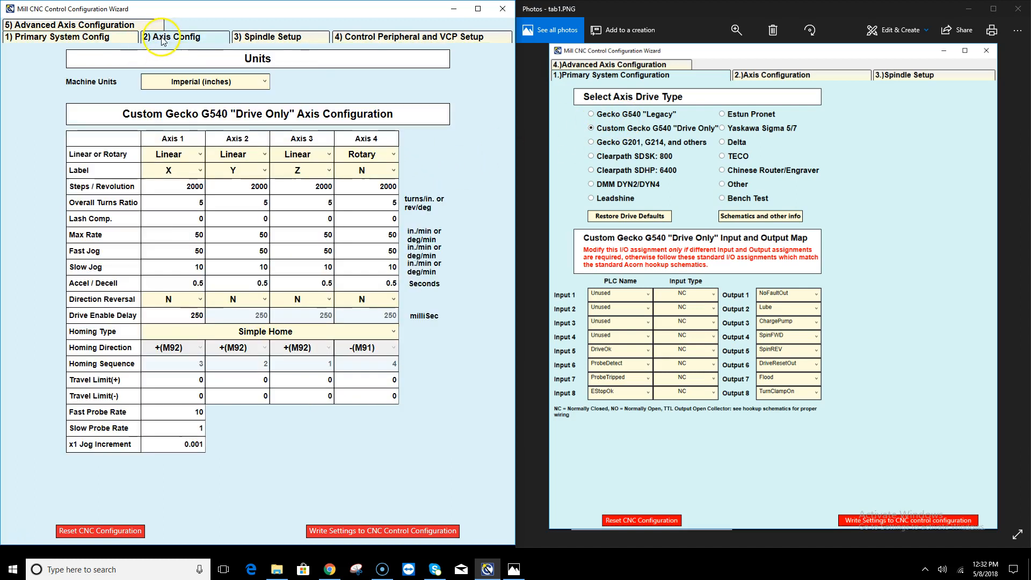
left_click(269, 39)
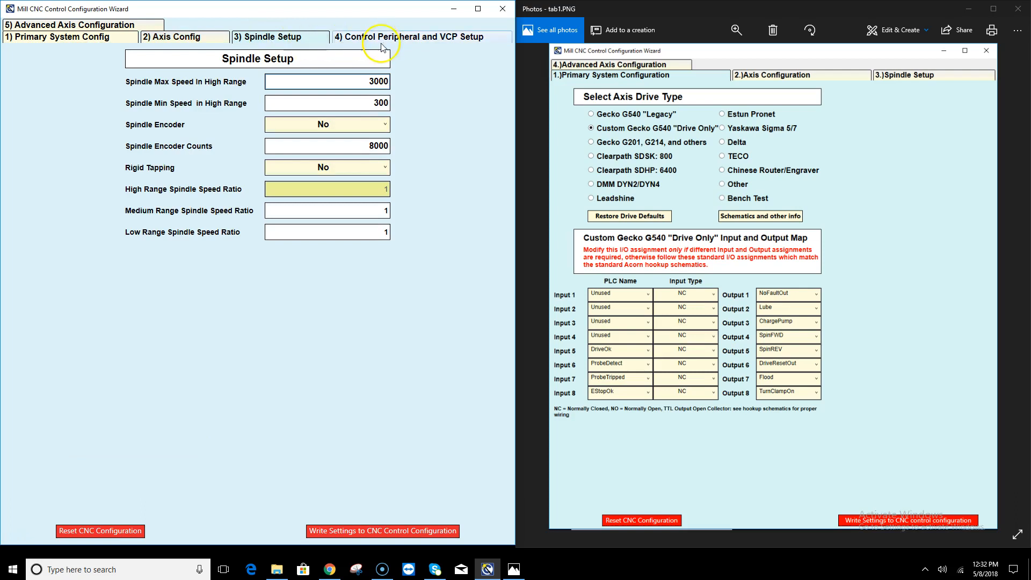
left_click(350, 170)
left_click(352, 171)
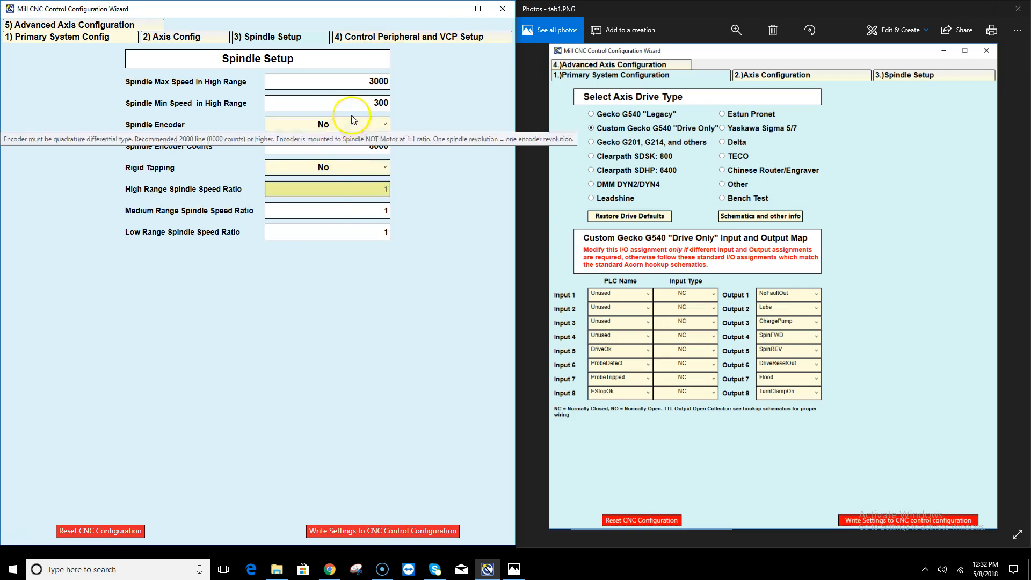
left_click(419, 38)
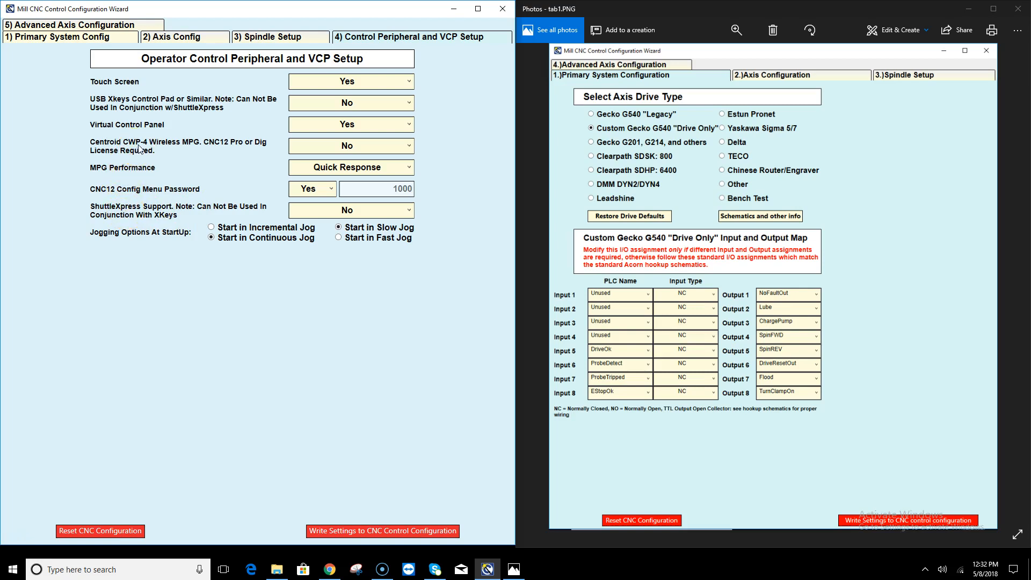
left_click(76, 27)
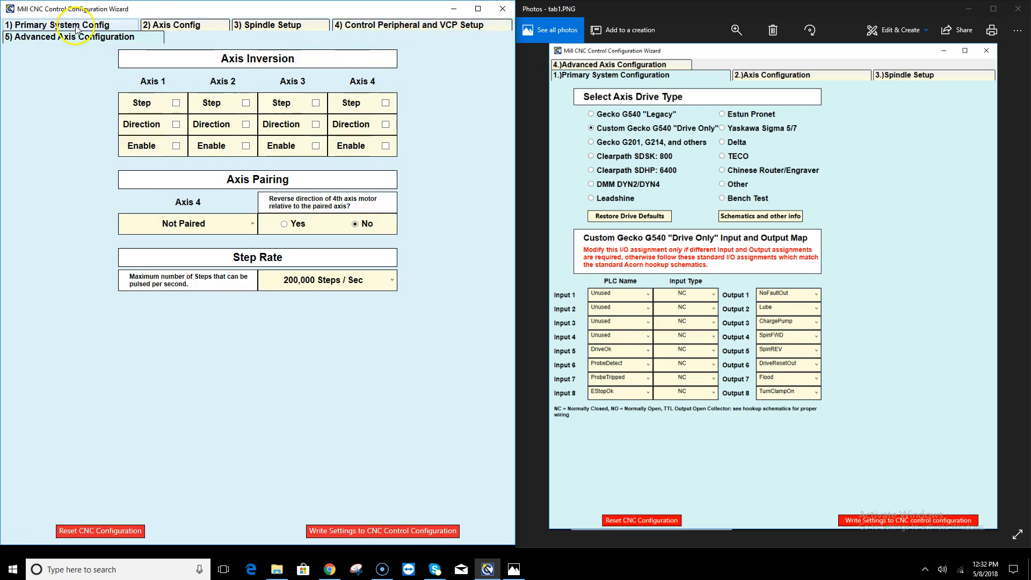
left_click(198, 25)
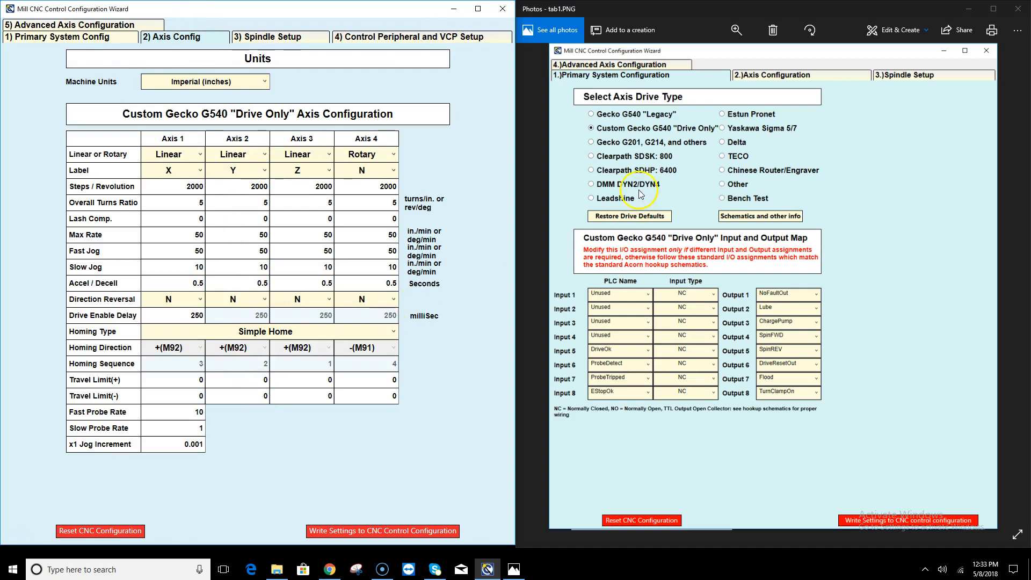
Step: Close tab1.PNG and open tab2.PNG beside the wizard to compare the axis configuration values
left_click(1018, 9)
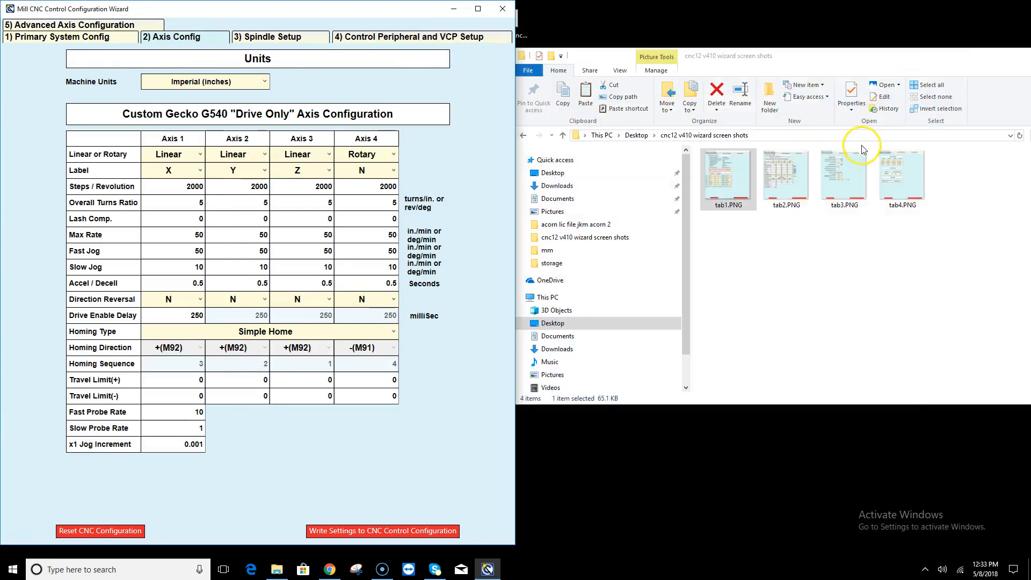
double_click(785, 185)
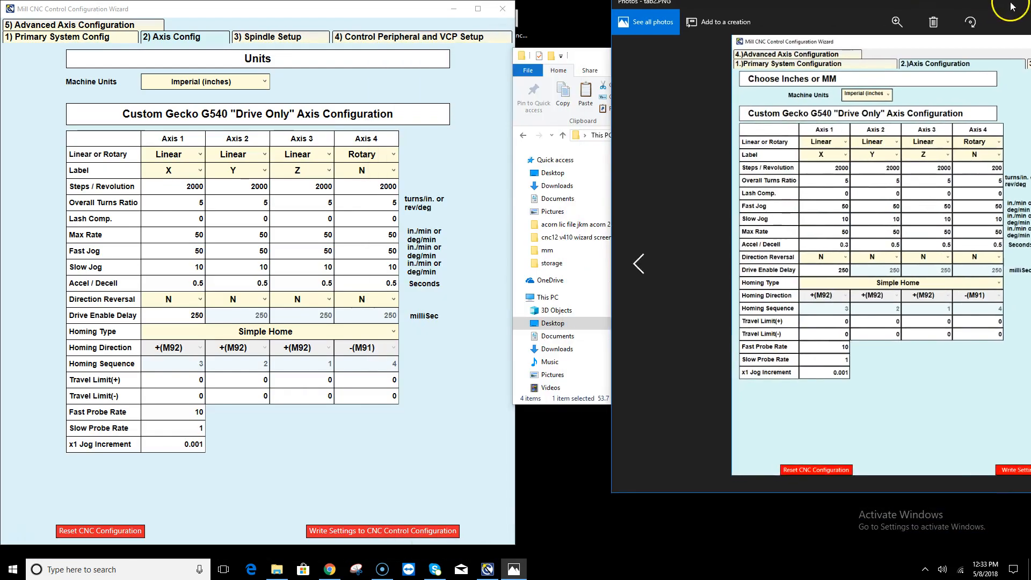
left_click_drag(1011, 7, 968, 21)
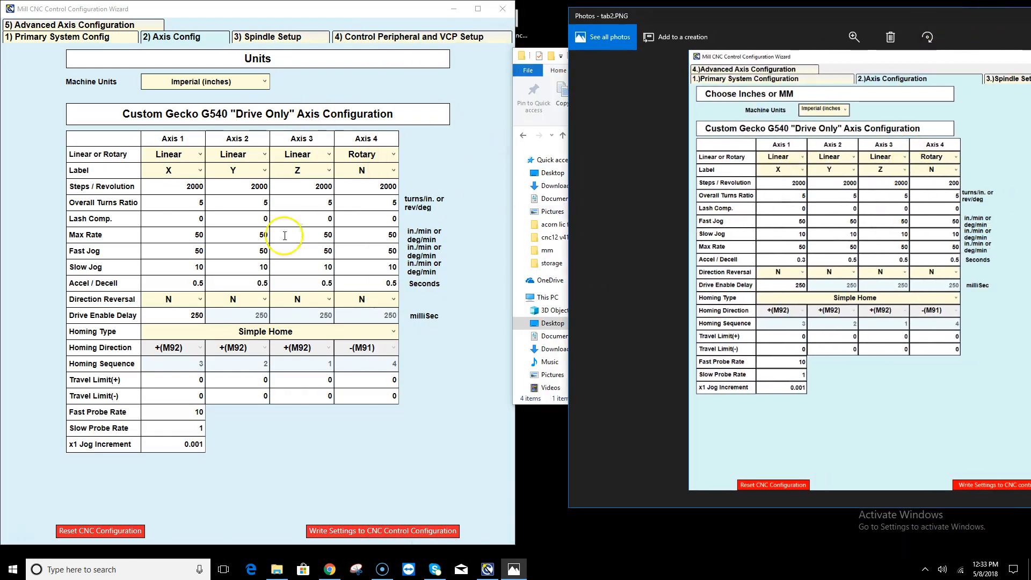
Step: Write the wizard settings to the CNC control configuration and close the wizard
left_click(405, 529)
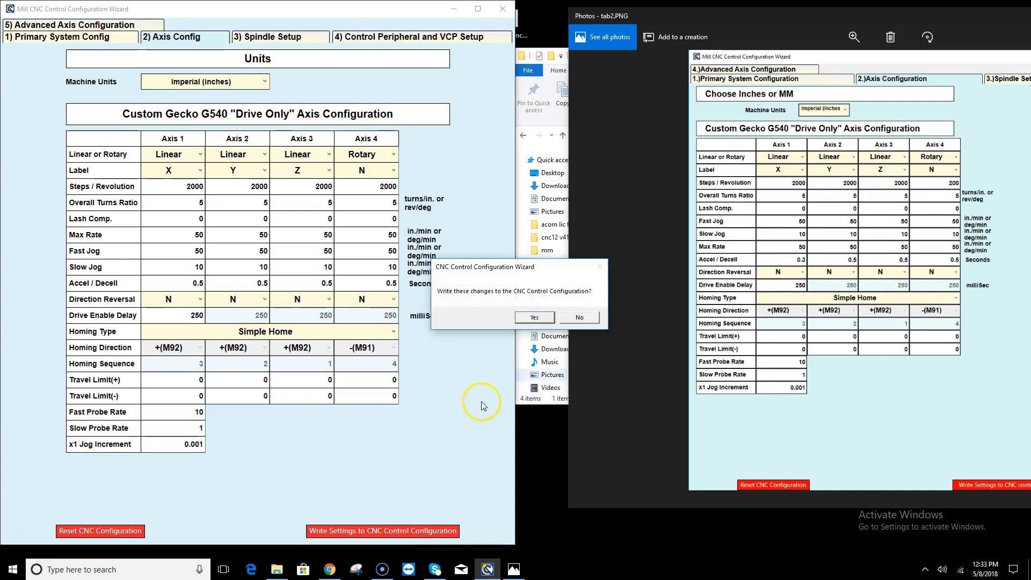
left_click(537, 322)
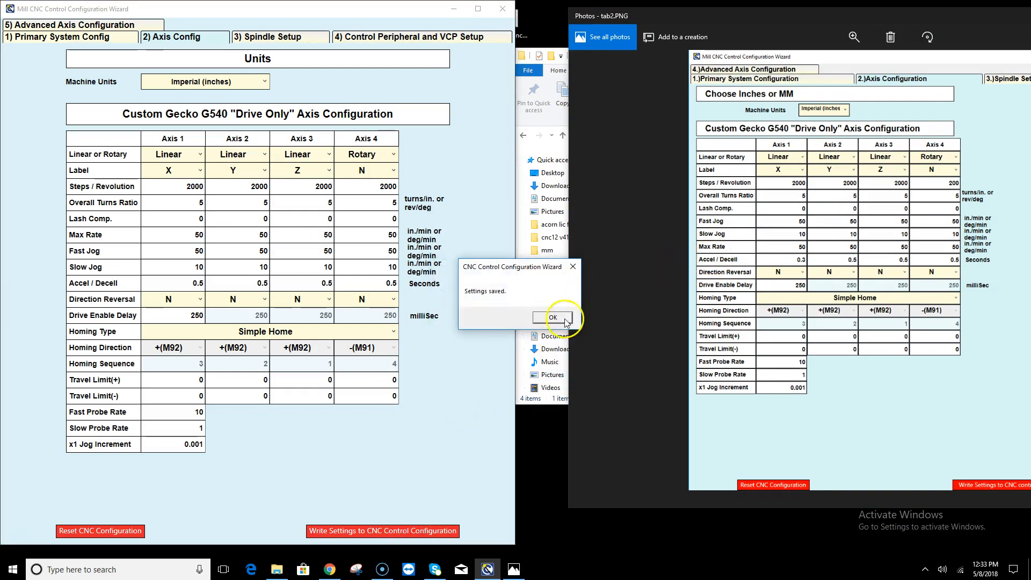
left_click(561, 321)
left_click(504, 9)
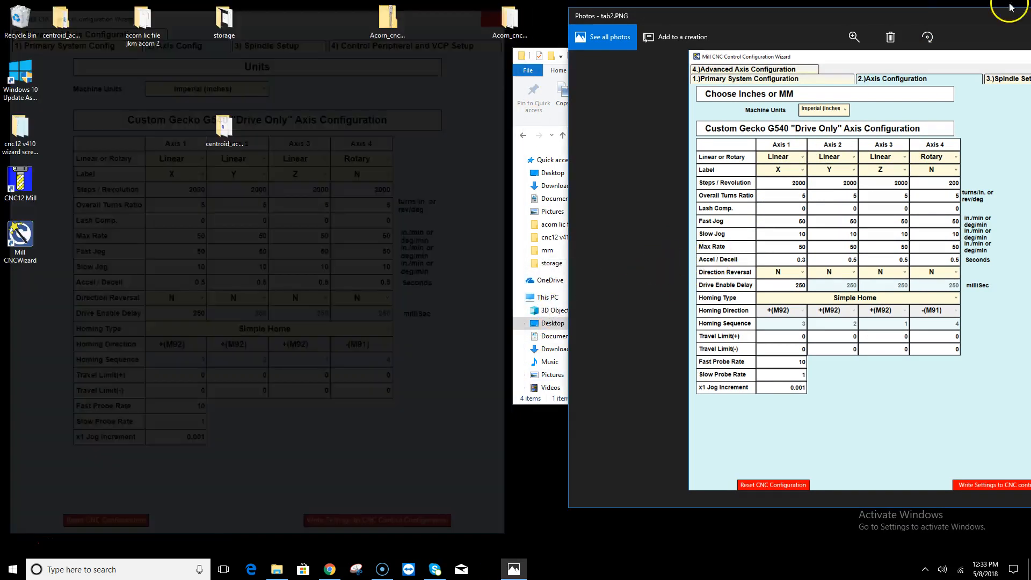
Step: Close the tab2.PNG screenshot and the File Explorer window with the wizard screen shots
left_click_drag(948, 15, 360, 18)
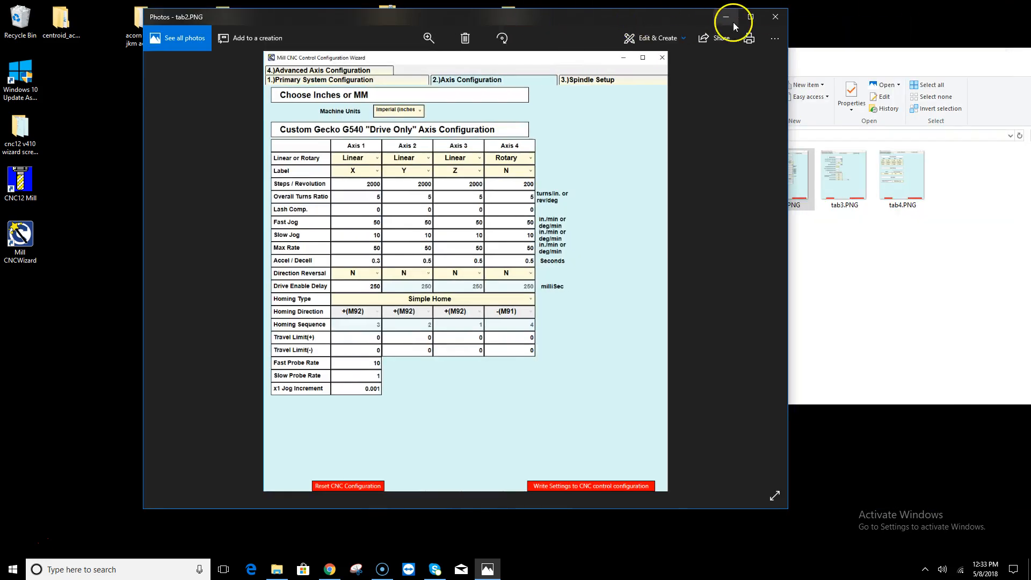
left_click(776, 17)
left_click_drag(912, 51, 631, 67)
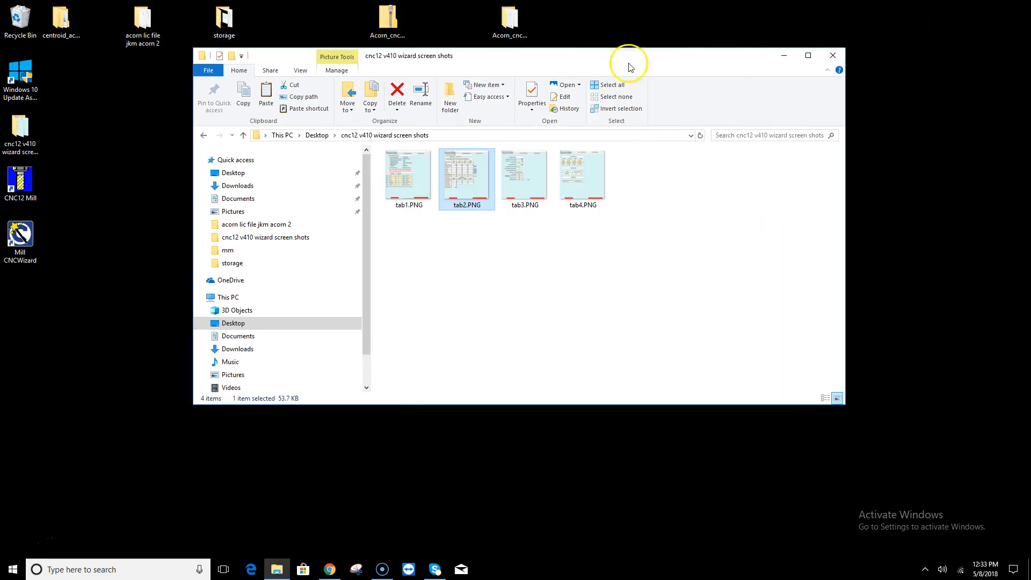
left_click(833, 55)
Step: Move the CNC12 Mill and Mill CNCWizard shortcuts to the middle of the desktop and launch CNC12 Mill
left_click_drag(21, 182, 429, 185)
left_click_drag(22, 232, 512, 182)
double_click(418, 200)
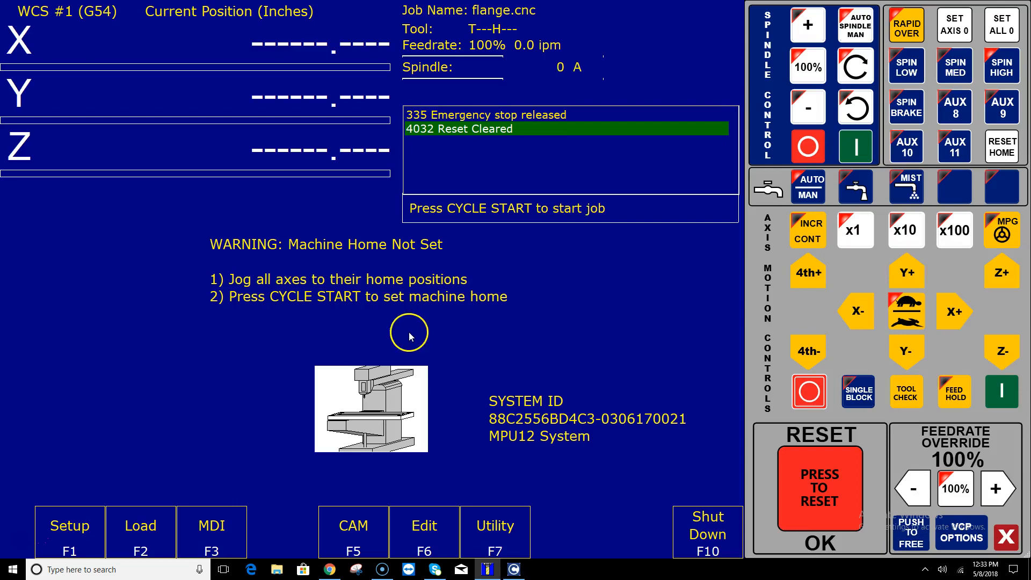
Step: Exit CNC12 through its shutdown options
left_click(729, 530)
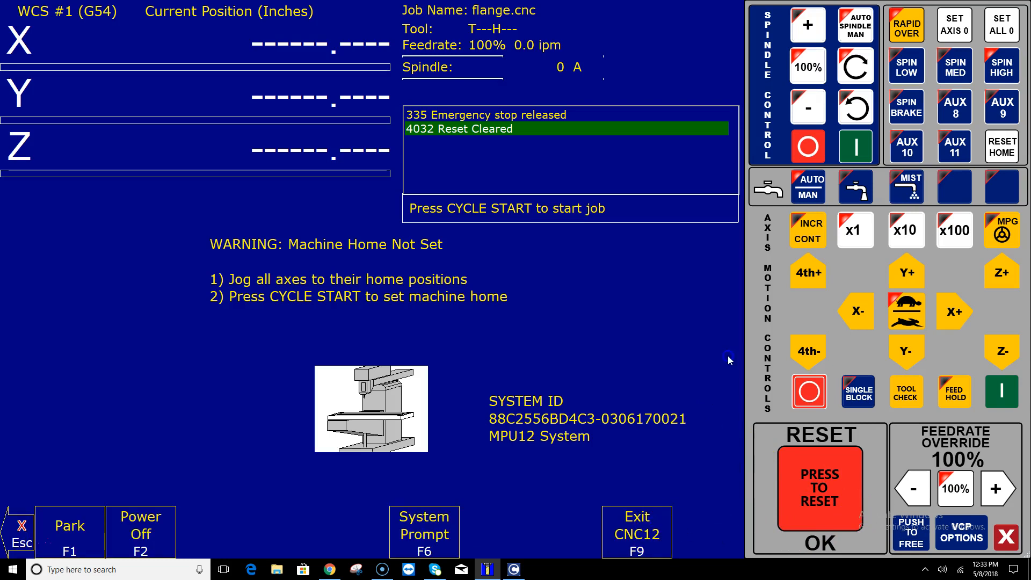
key("F9")
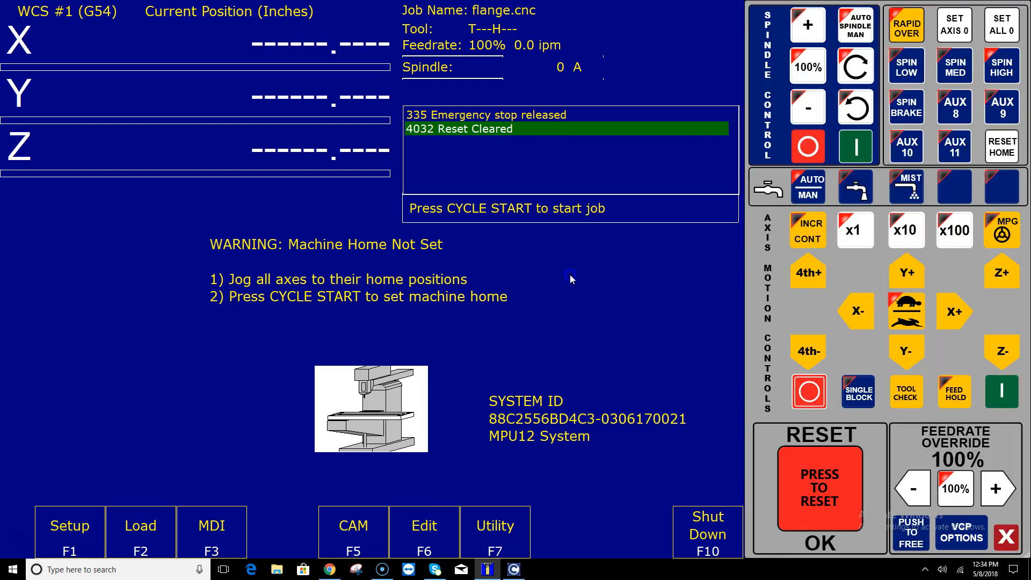
Step: Check the software version on the Setup screen, return to the main screen and set machine home with Cycle Start
left_click(76, 519)
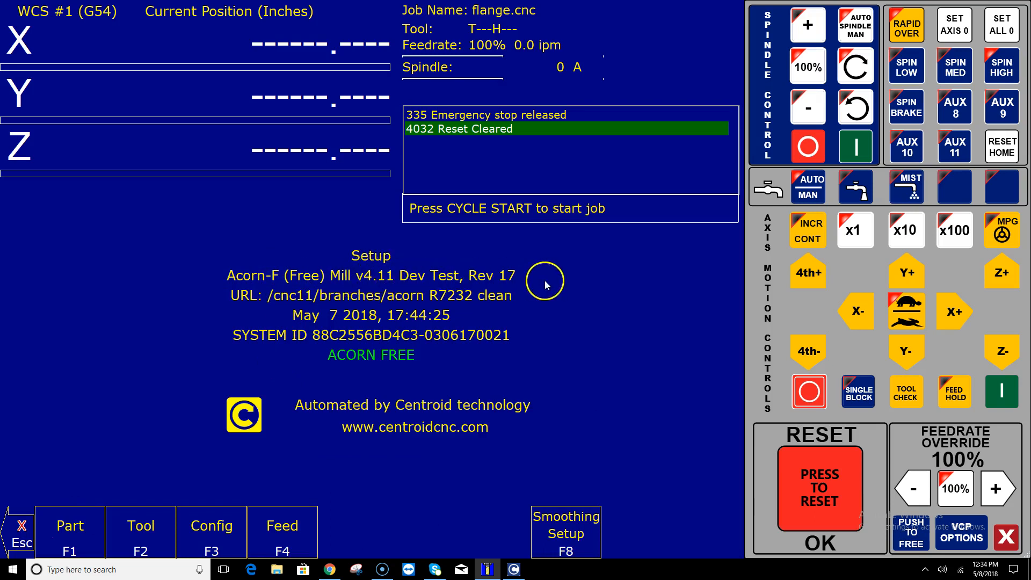
left_click(20, 526)
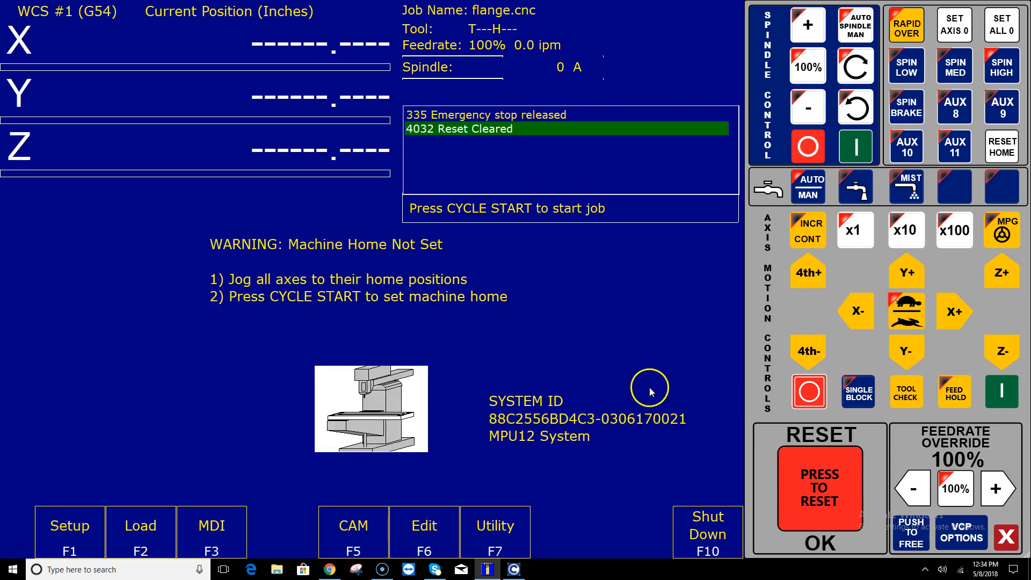
left_click(1002, 391)
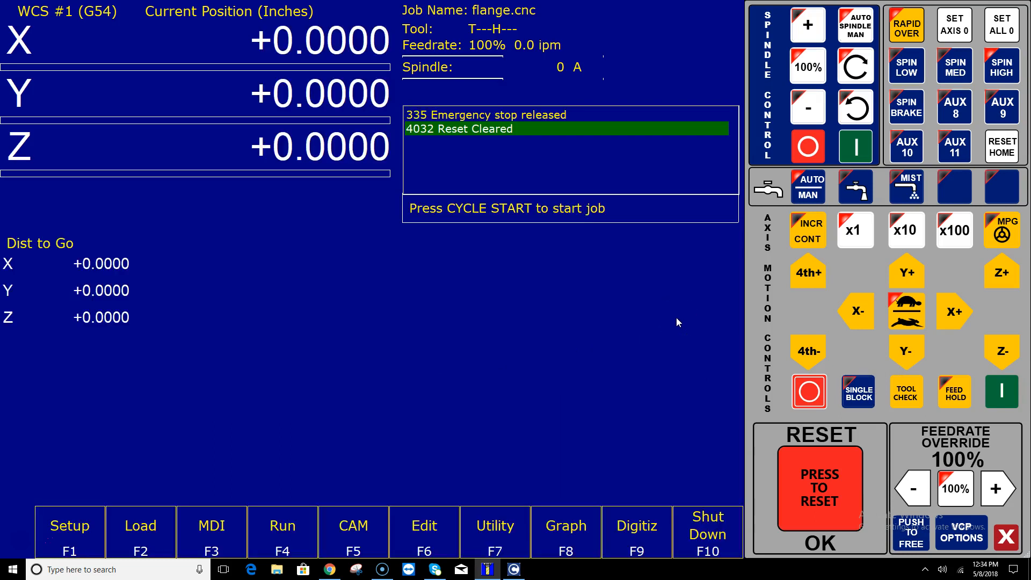
Step: Test-jog the Y, Z and X axes in the positive direction, and the fourth, X, Y and Z axes in the negative direction
left_click(908, 275)
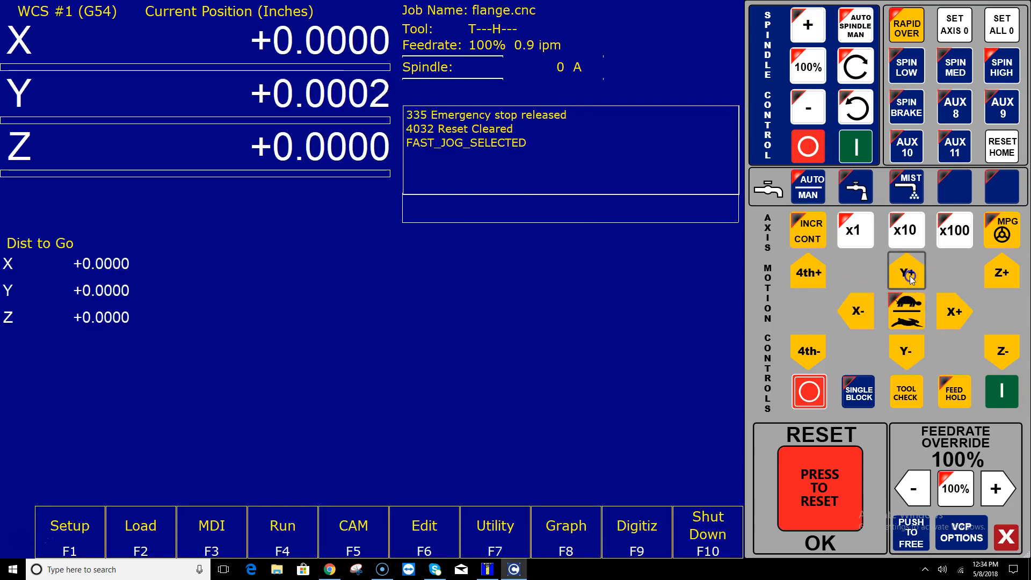
left_click(1001, 275)
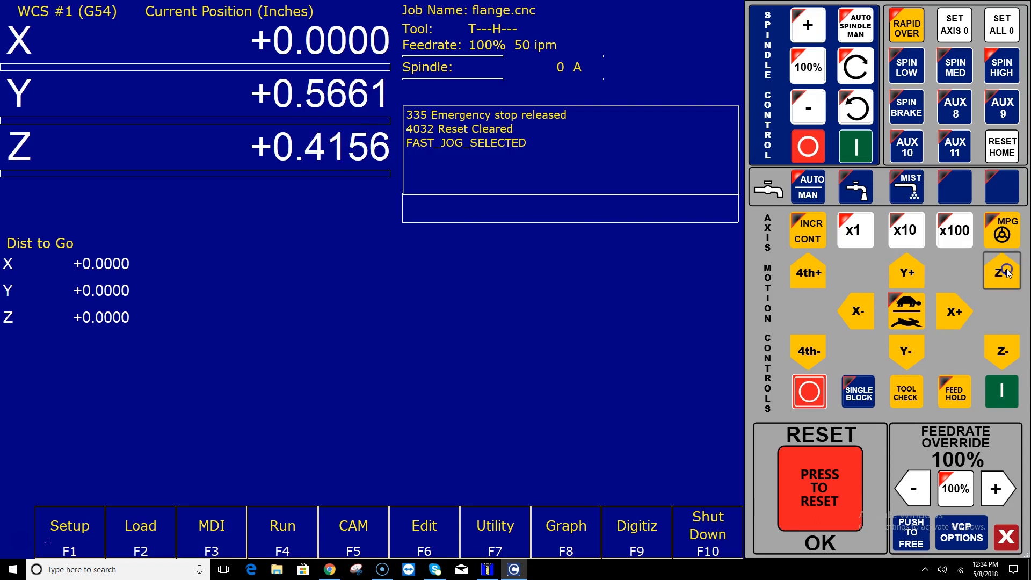
left_click(966, 313)
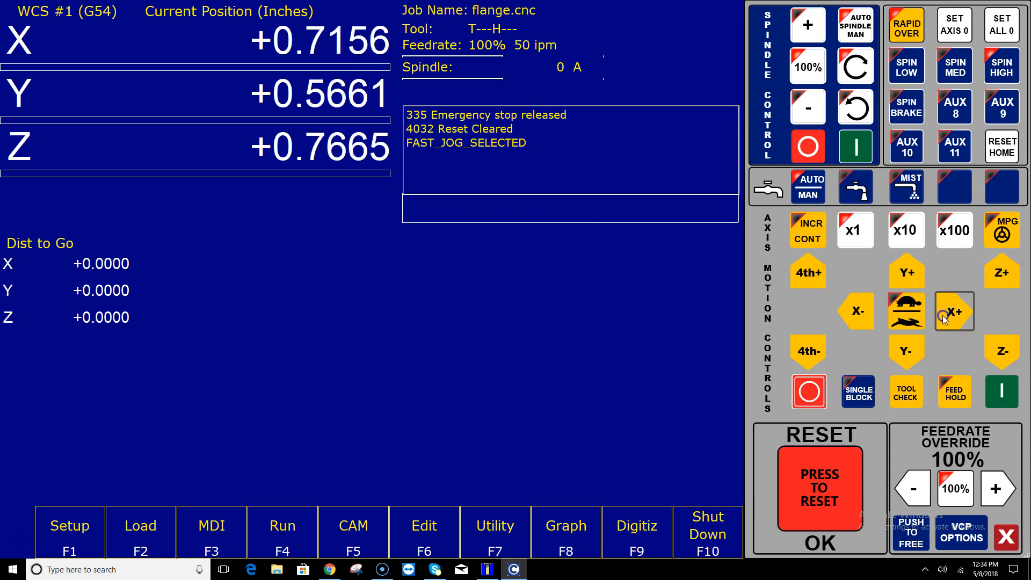
left_click(808, 352)
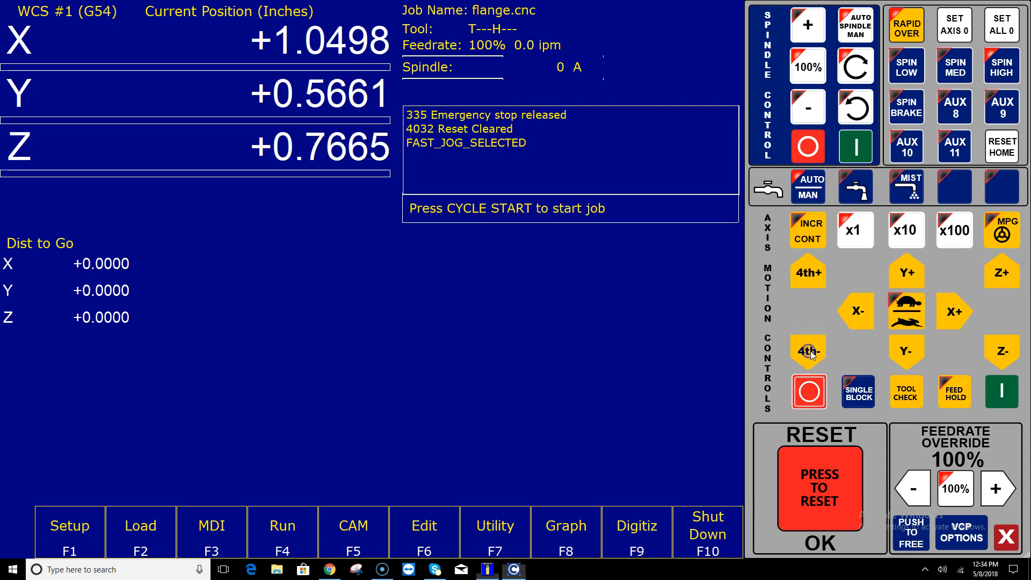
left_click(861, 310)
left_click(908, 350)
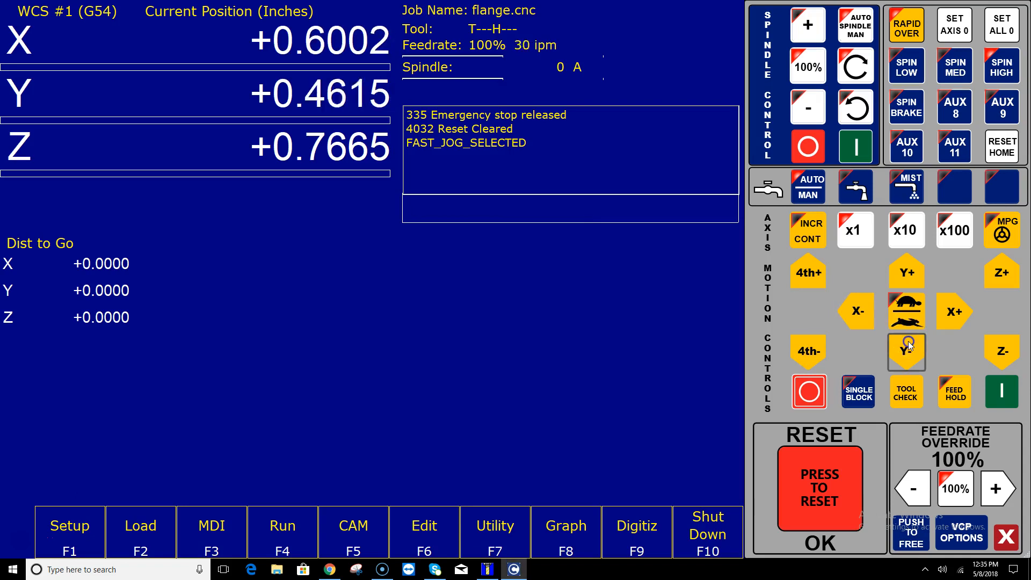
left_click(1002, 350)
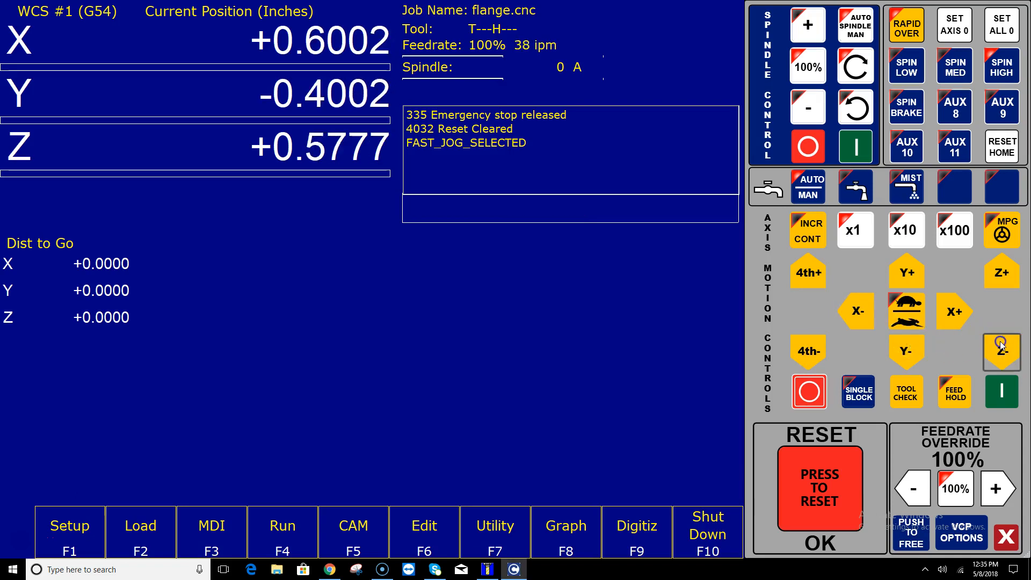
left_click(475, 360)
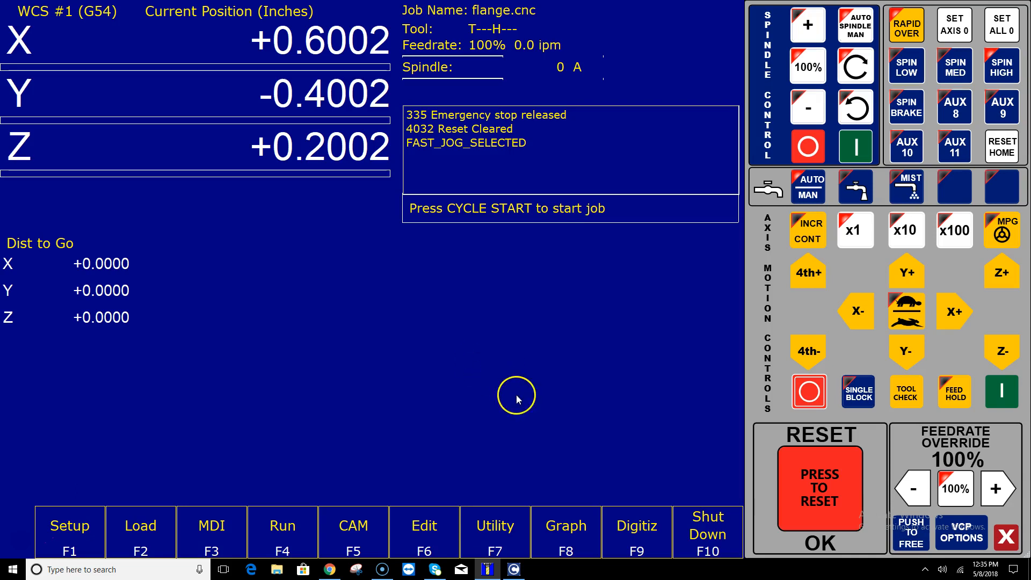
Step: Import the pro-mill license file from the acorn lic file jkm acorn 2 folder and return to the main screen
left_click(498, 527)
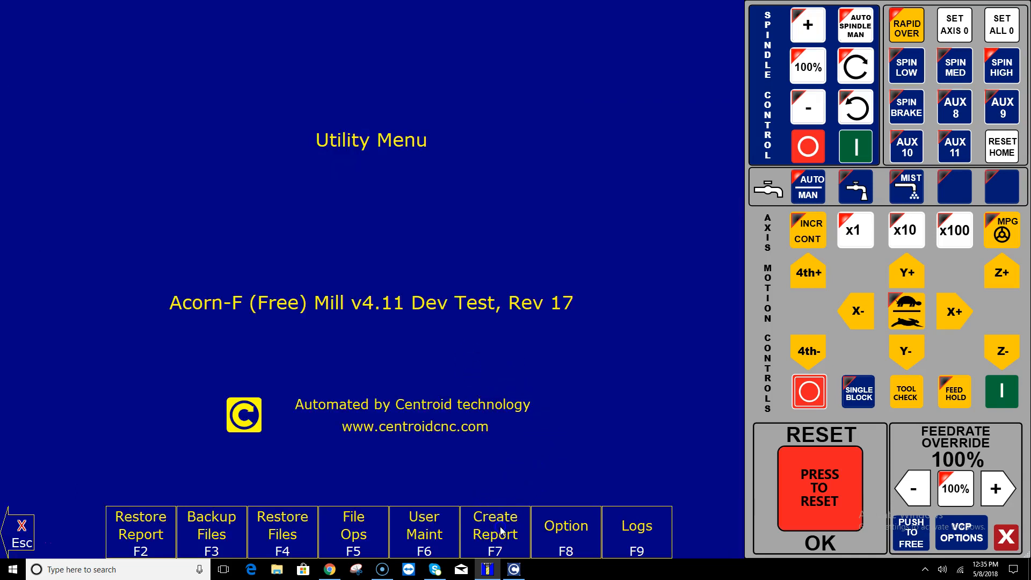
left_click(575, 523)
left_click(150, 519)
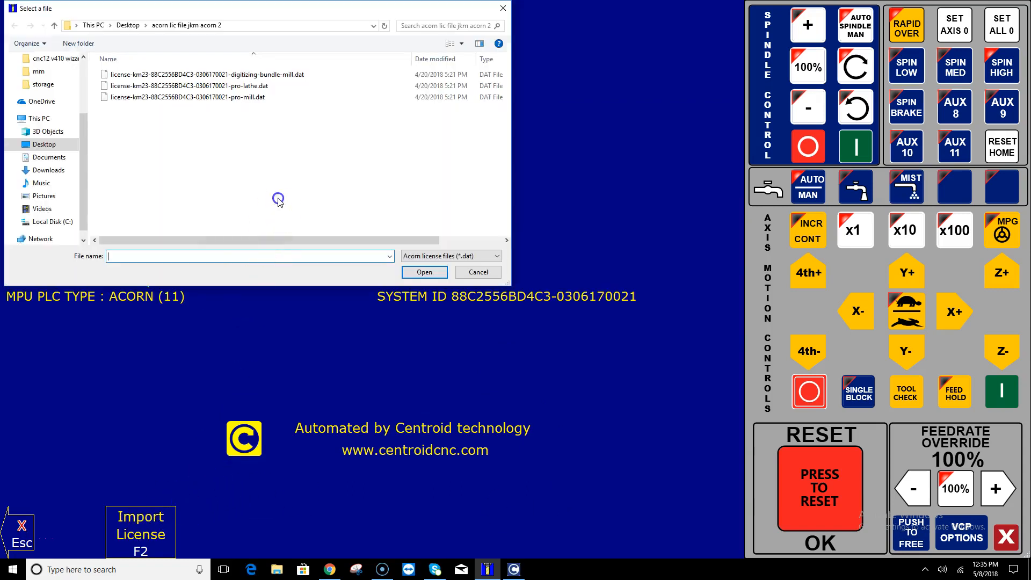
left_click(262, 102)
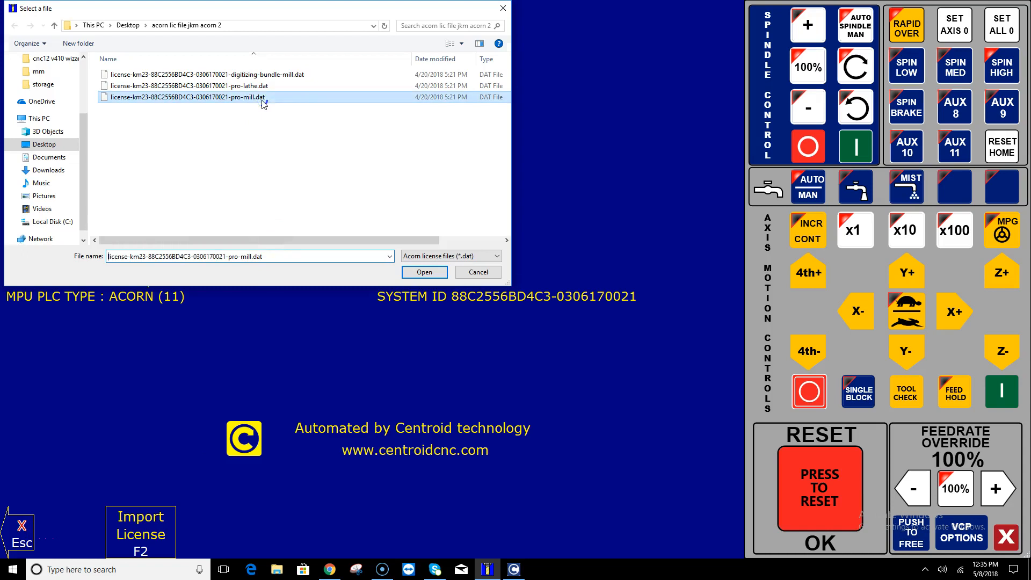
left_click(429, 271)
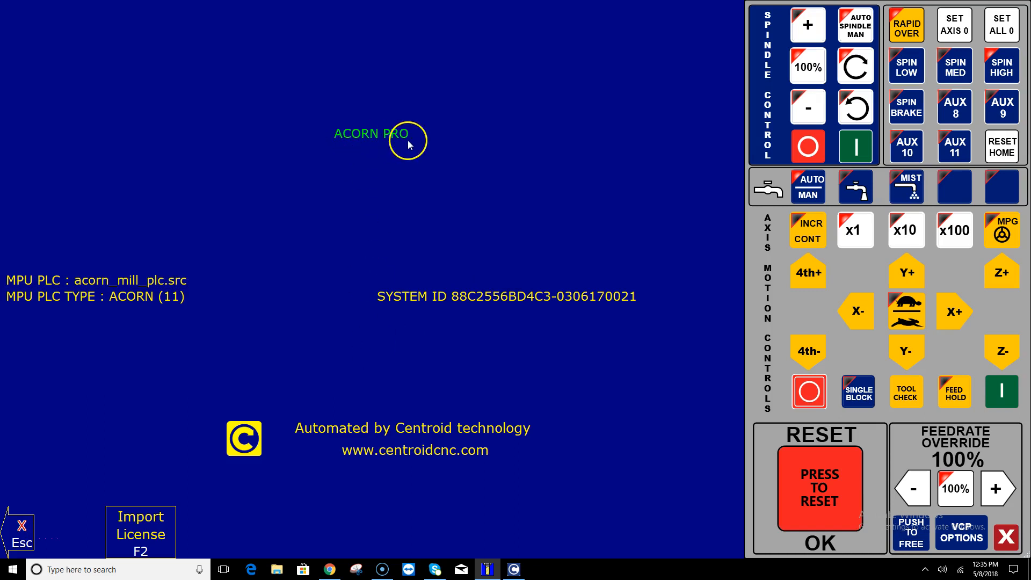
left_click(22, 522)
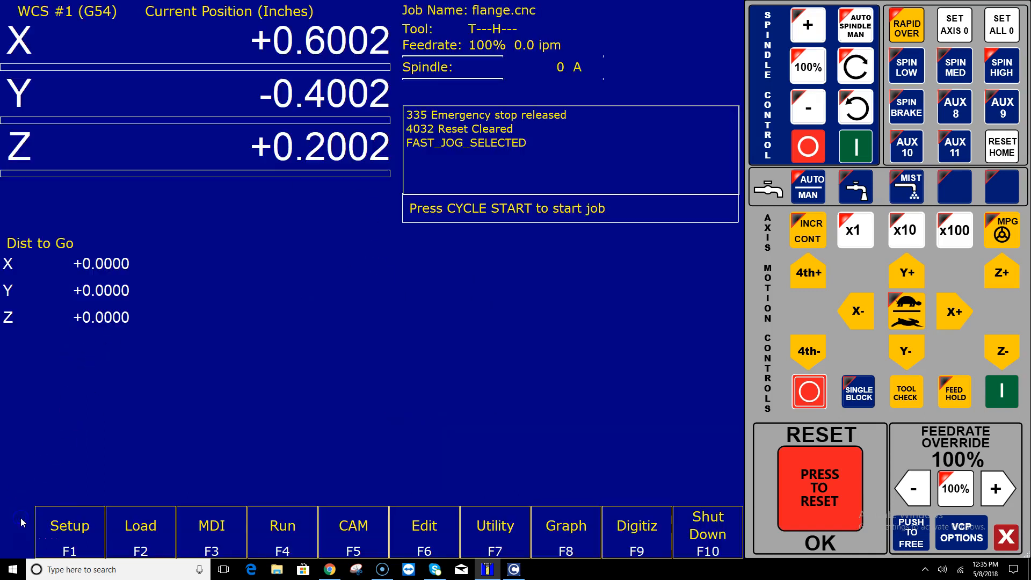
Step: Check the licensed software edition on the Setup screen and exit CNC12 to the desktop
left_click(81, 519)
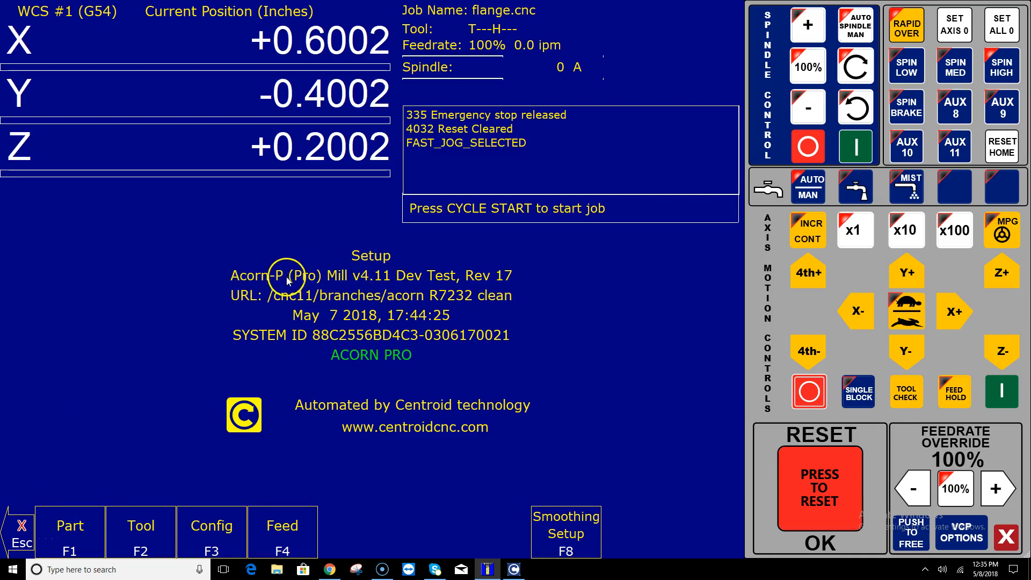
left_click(21, 520)
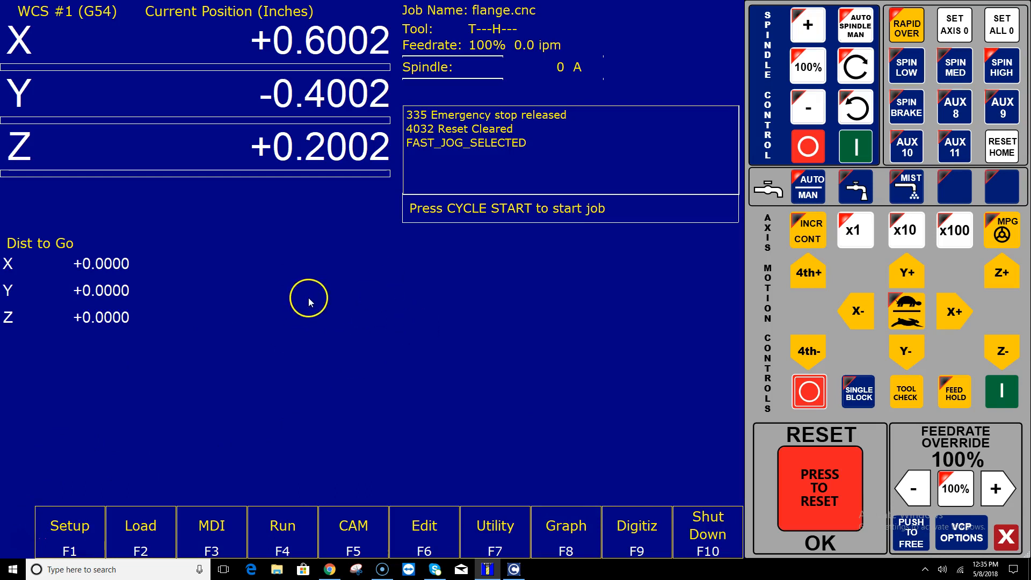
left_click(708, 530)
left_click(637, 529)
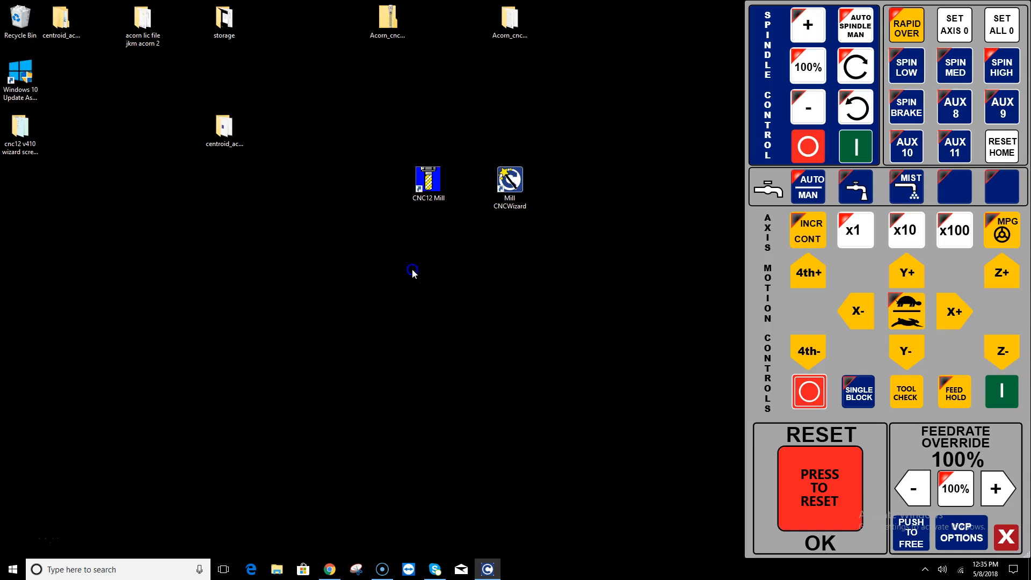
Step: Launch the Mill CNCWizard, set Centroid CWP-4 Wireless MPG to Yes and leave the startup jogging option on Start in Continuous Jog
left_click(536, 173)
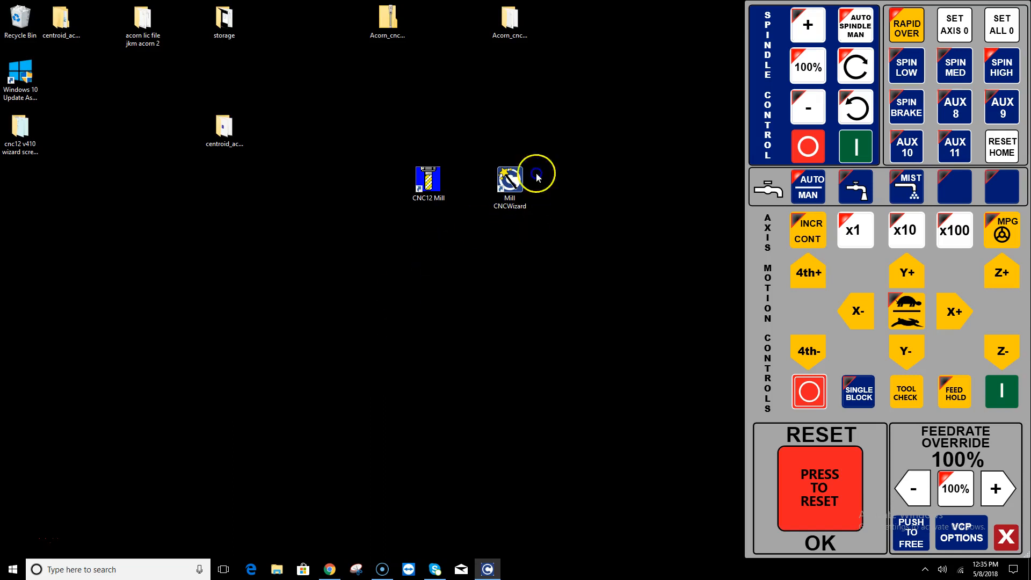
left_click(513, 182)
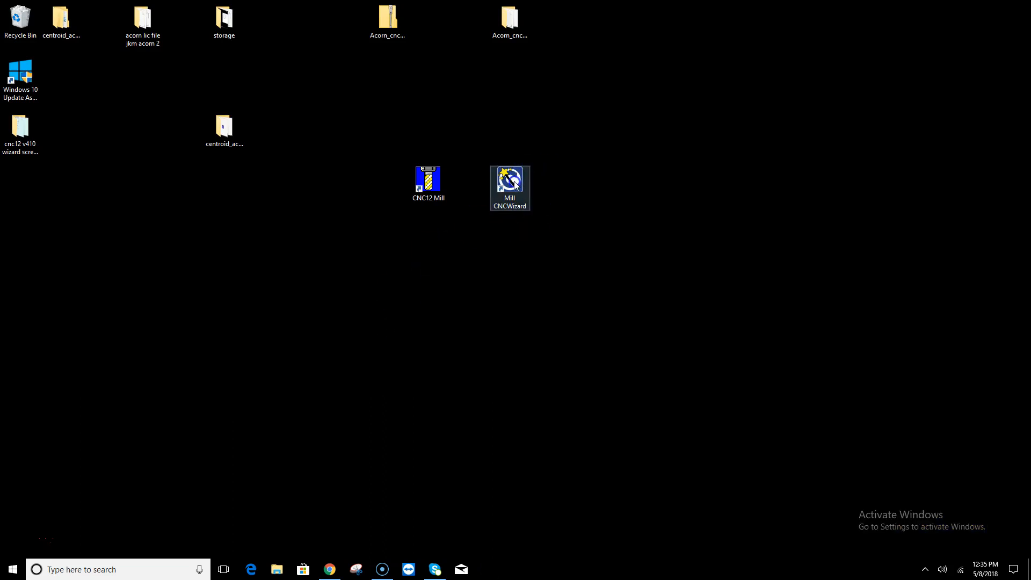
double_click(514, 184)
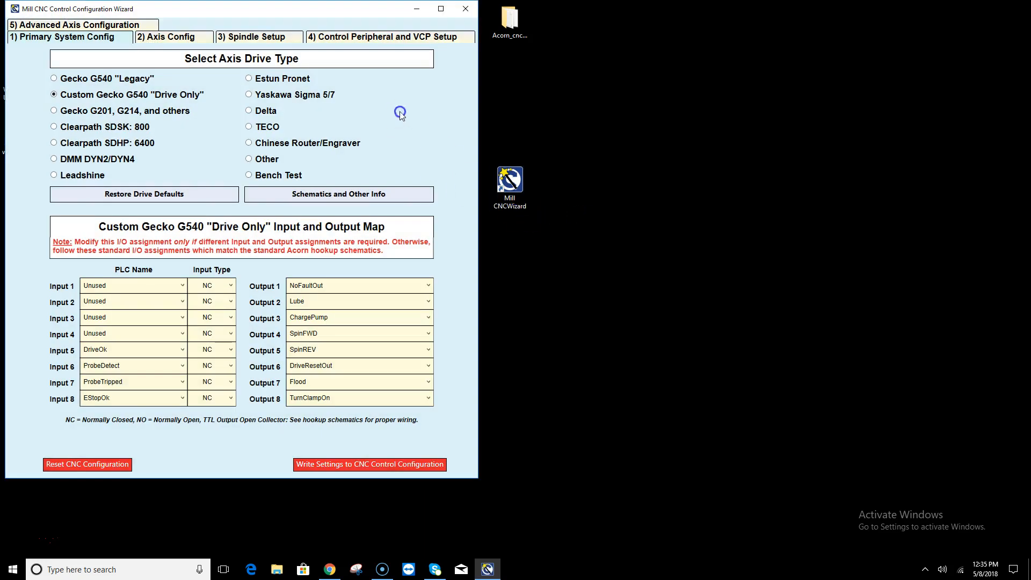
left_click(328, 37)
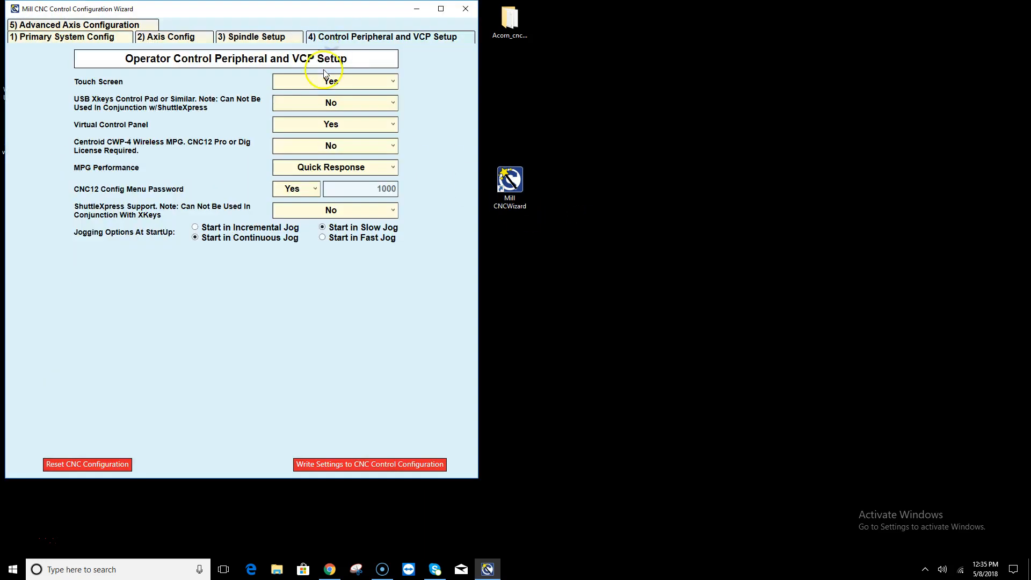
left_click(300, 145)
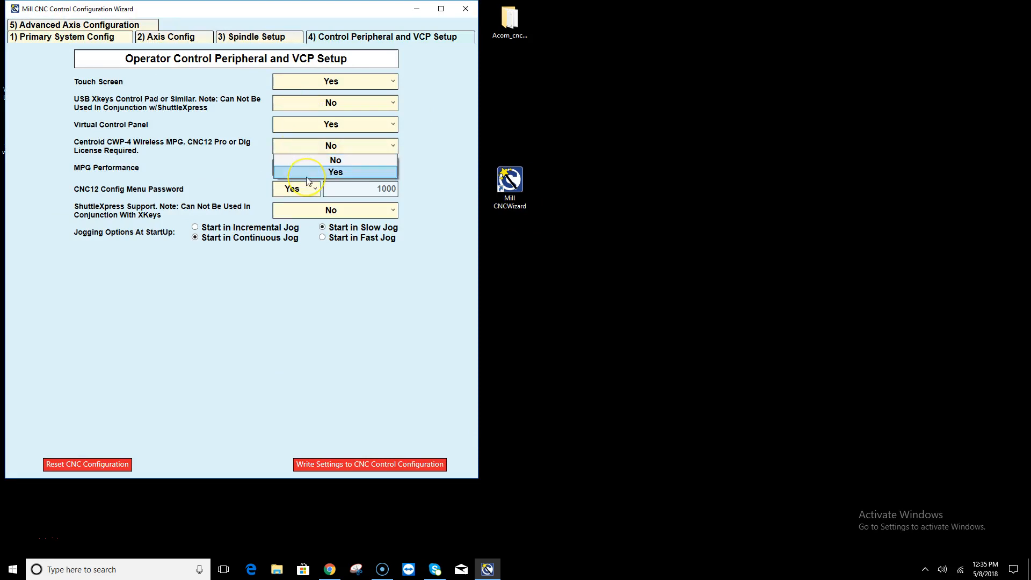
left_click(306, 173)
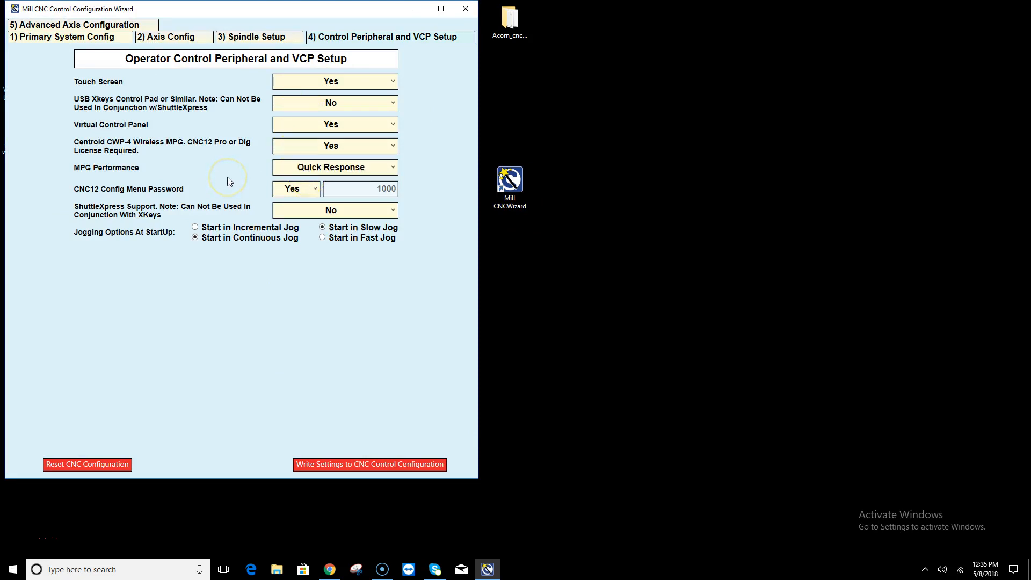
left_click(195, 228)
left_click(195, 238)
Step: Set Spindle Encoder and Rigid Tapping to Yes in the spindle setup and save the default rigid tapping options
left_click(258, 36)
left_click(332, 124)
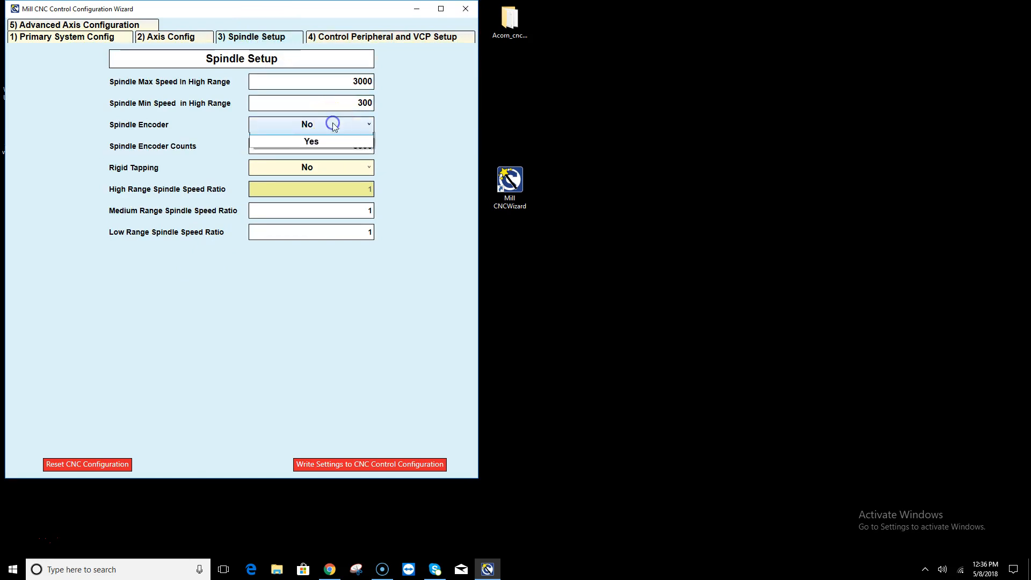
left_click(324, 150)
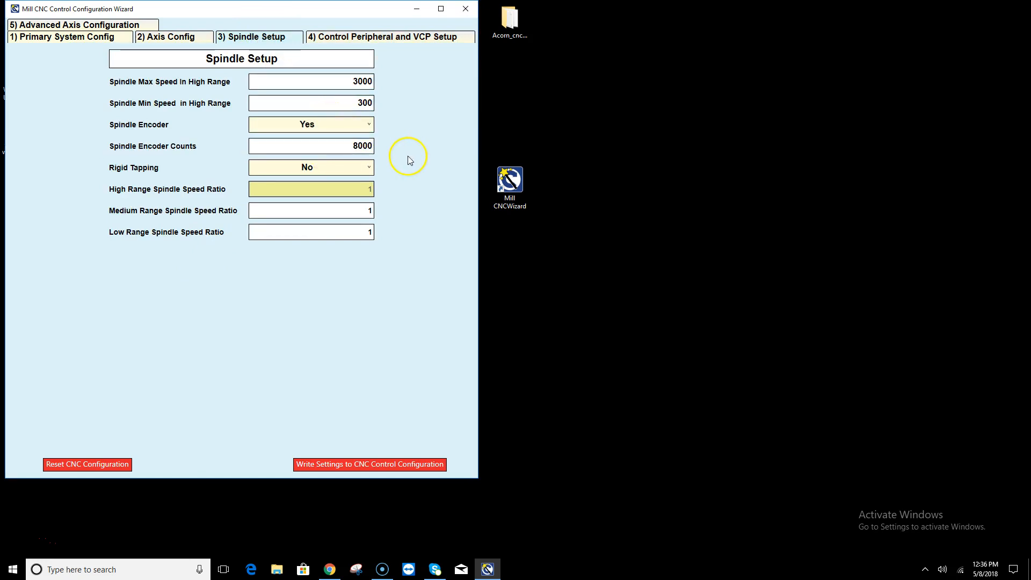
left_click(348, 174)
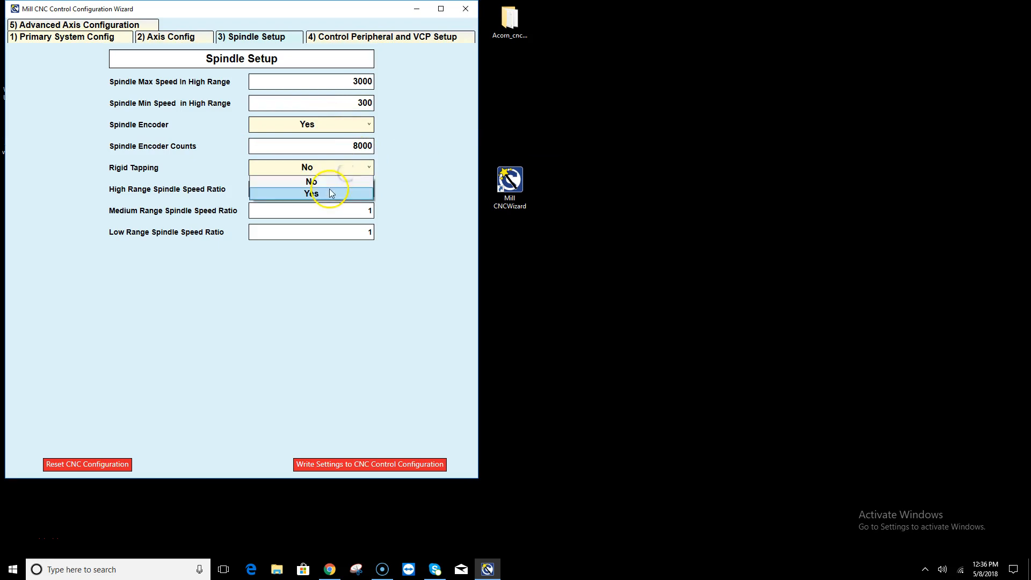
left_click(330, 191)
left_click_drag(596, 251, 573, 76)
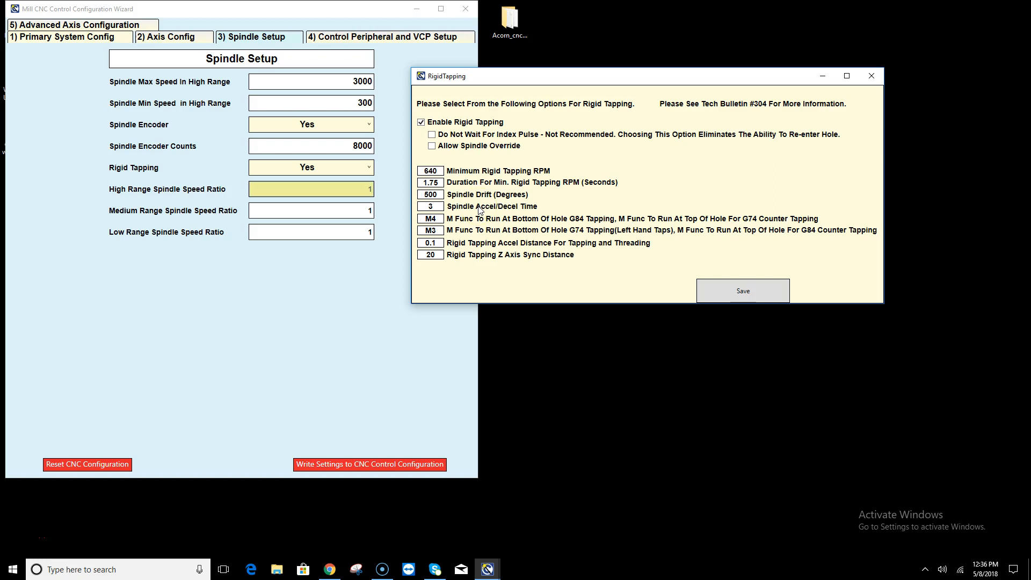
left_click(742, 292)
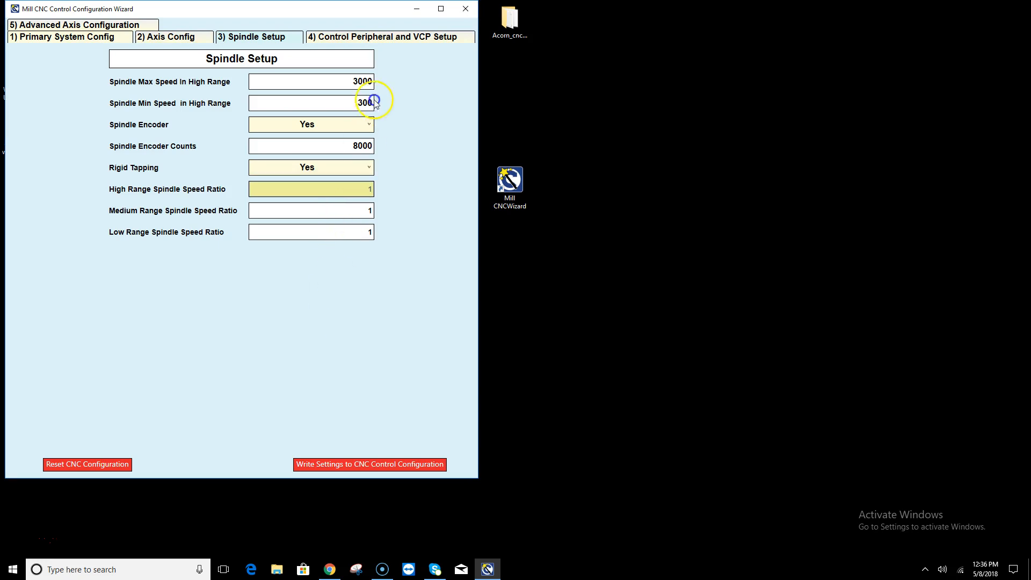
Step: Write the wizard settings to the CNC control configuration and close the wizard
left_click(381, 465)
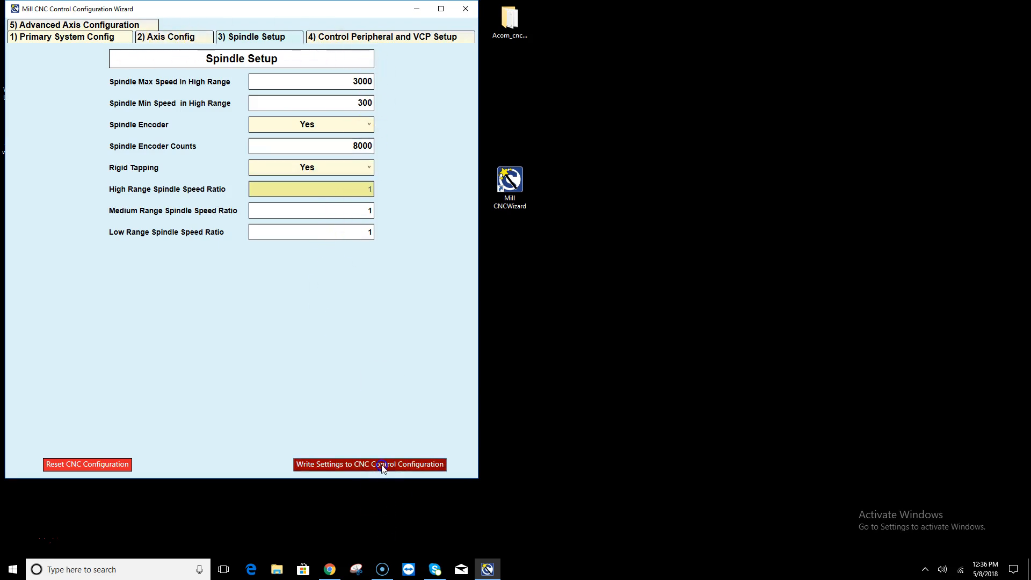
left_click(534, 317)
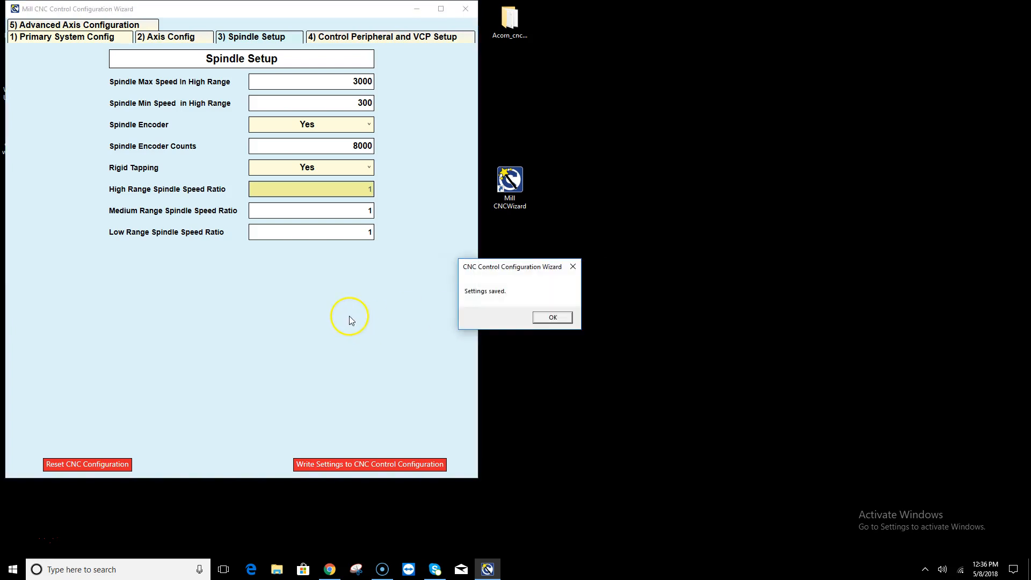
left_click(565, 318)
left_click(461, 10)
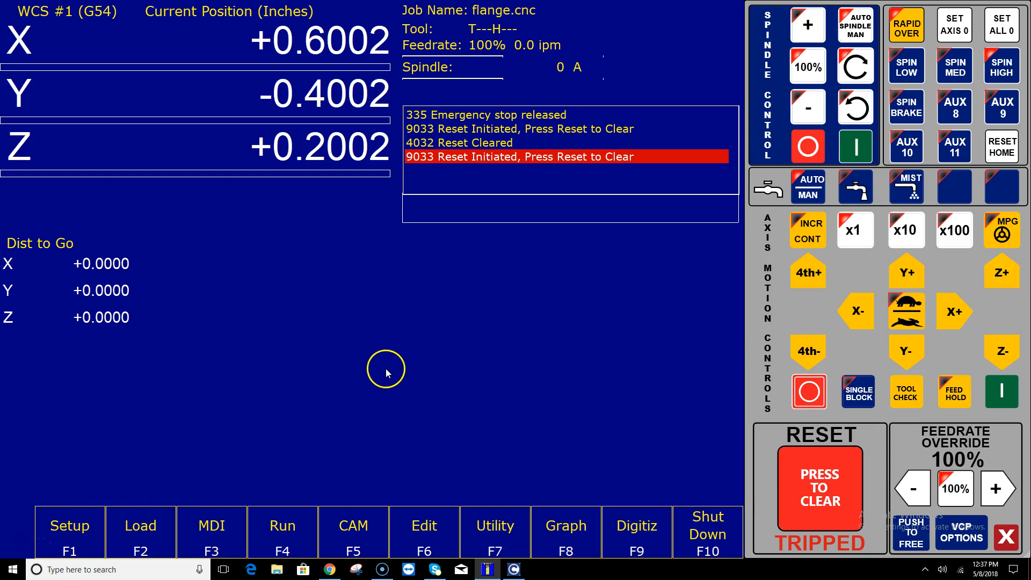
Step: Create a system report from the CNC12 utilities, save it to the Desktop and return to the main screen
left_click(496, 534)
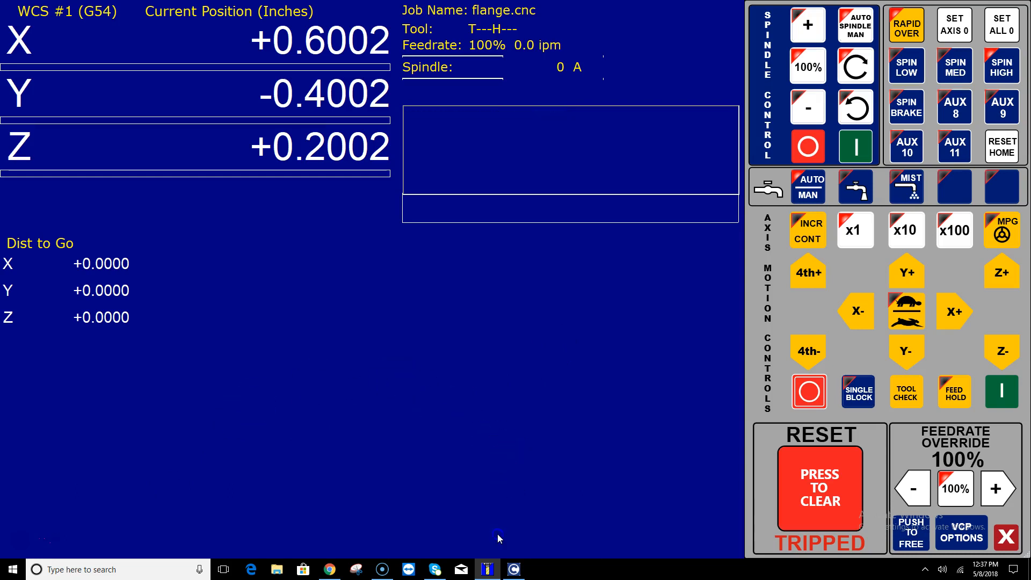
left_click(499, 534)
left_click(462, 245)
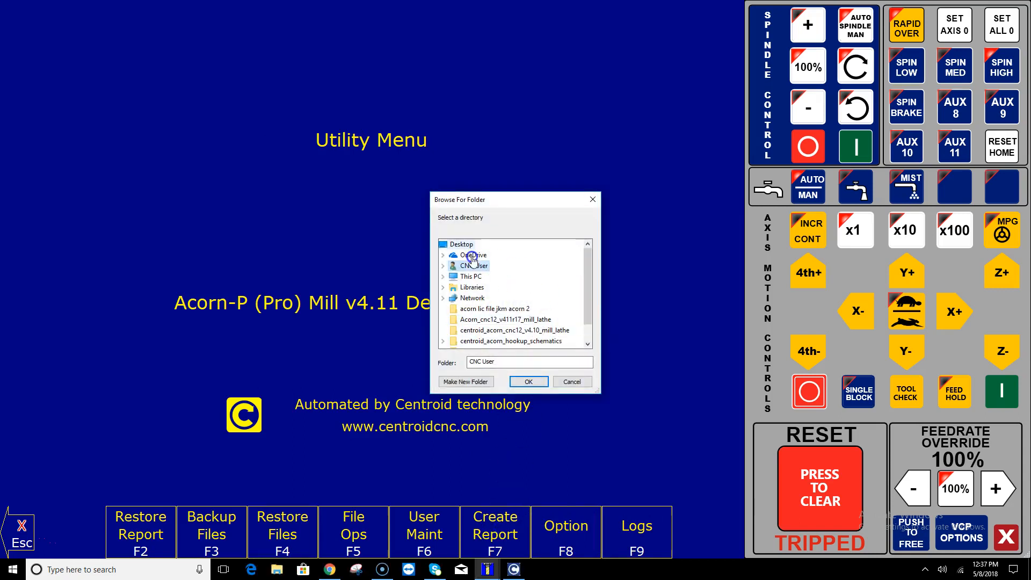
left_click(528, 381)
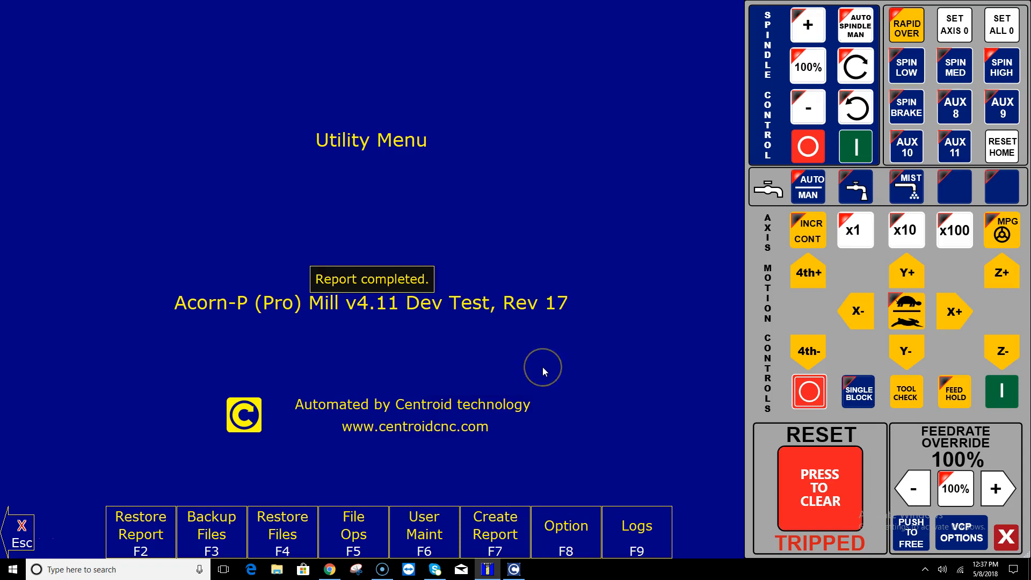
left_click(537, 449)
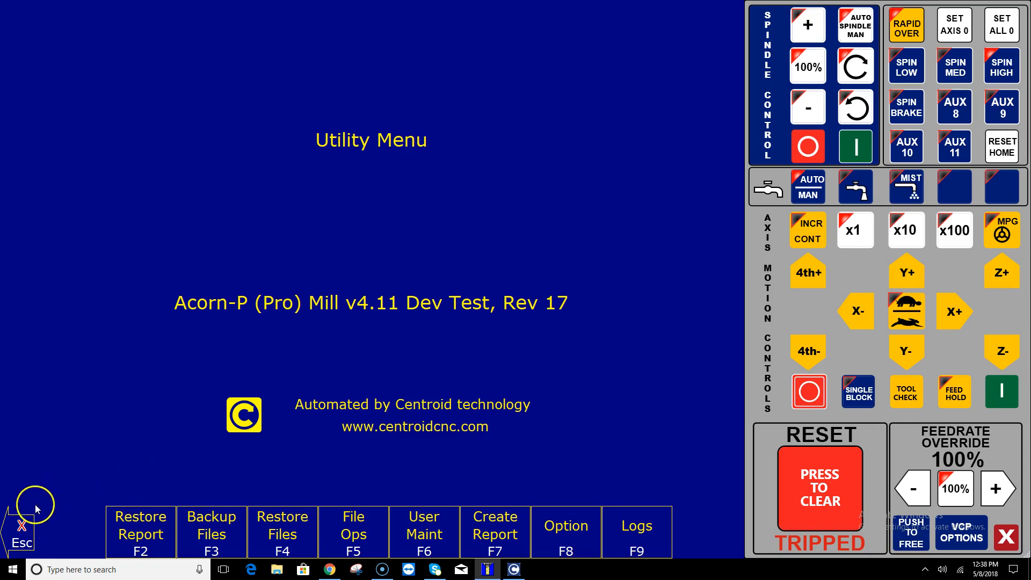
left_click(19, 529)
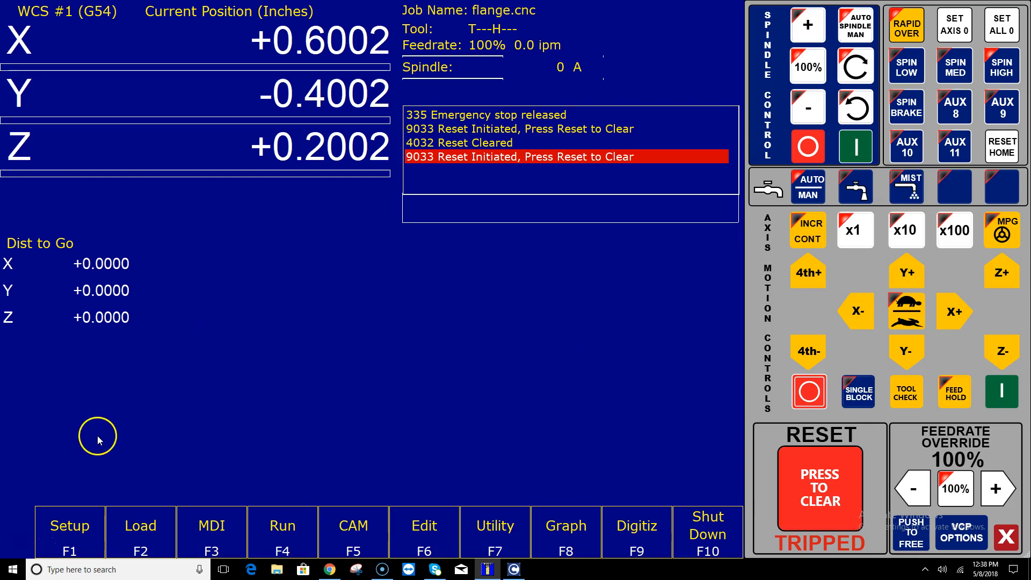
Step: Review the height offsets and diameters in the Tool Geometry Offset Library and return to the main screen
left_click(82, 518)
left_click(136, 528)
left_click(86, 518)
left_click(315, 465)
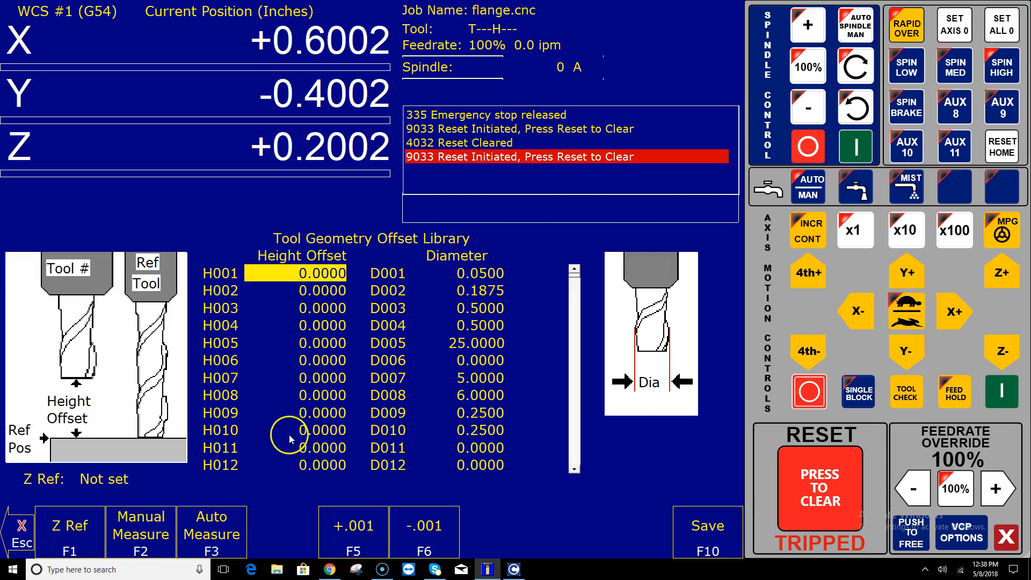
left_click(19, 521)
left_click(20, 521)
left_click(20, 521)
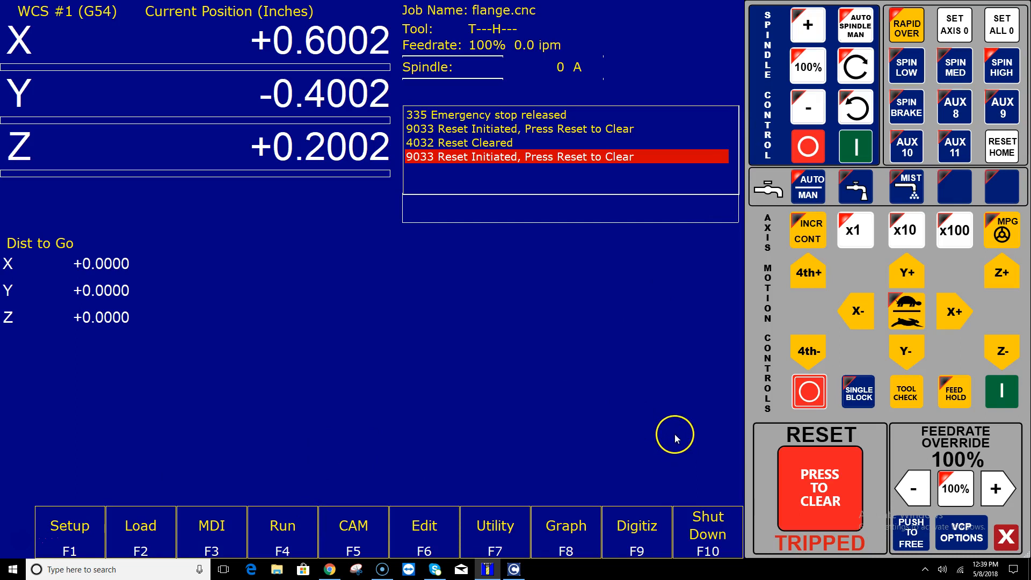
Step: Exit CNC12 to the desktop and open the "cncm - working 410" folder on drive C in File Explorer
left_click(703, 515)
left_click(641, 530)
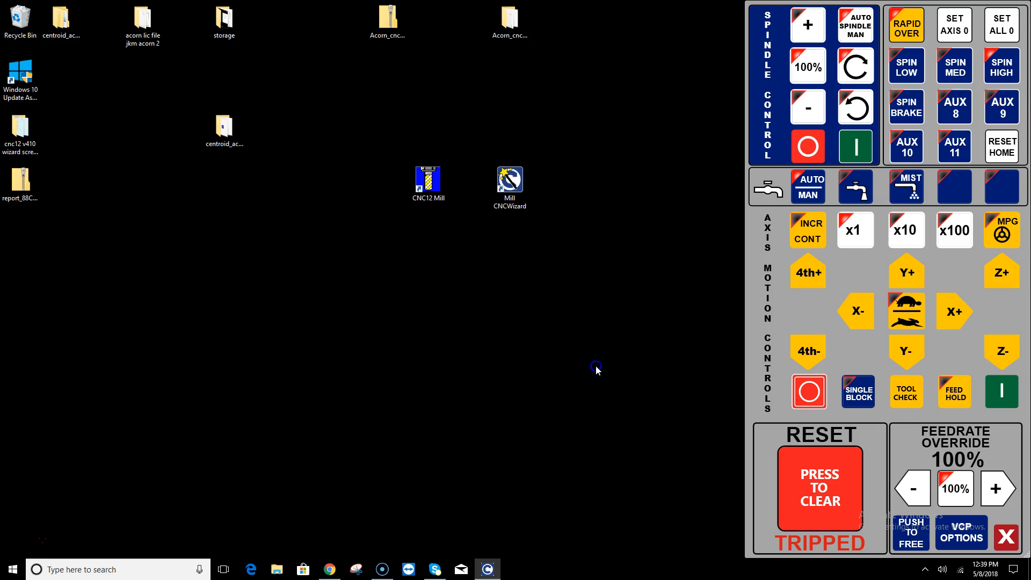
left_click(275, 573)
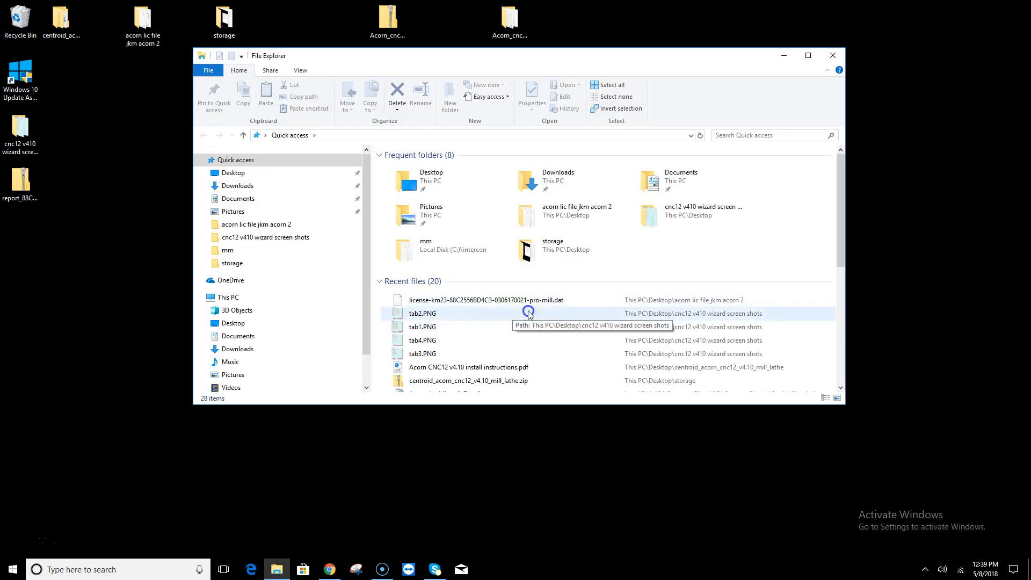
scroll(371, 274, "down", 2)
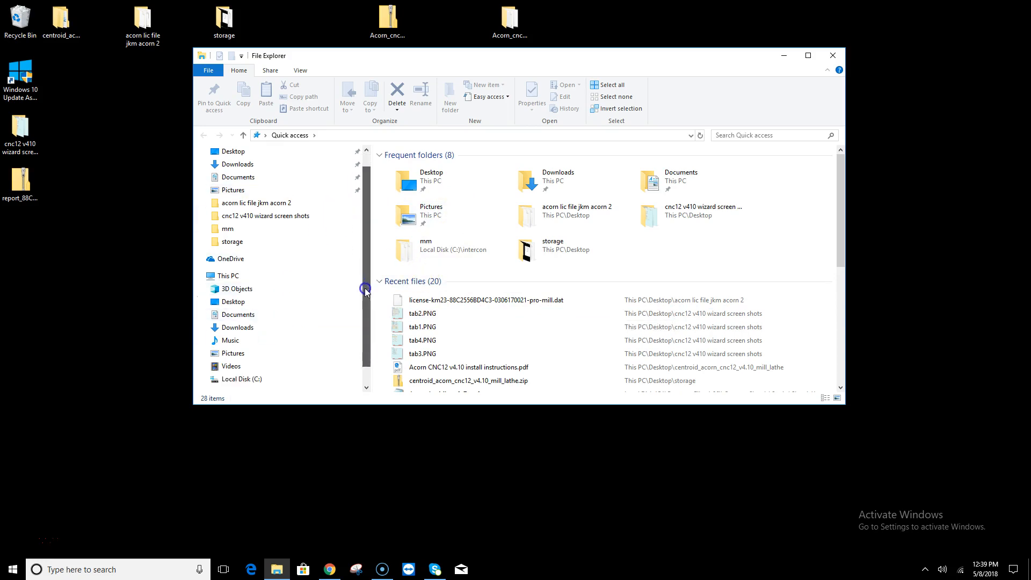
left_click(244, 353)
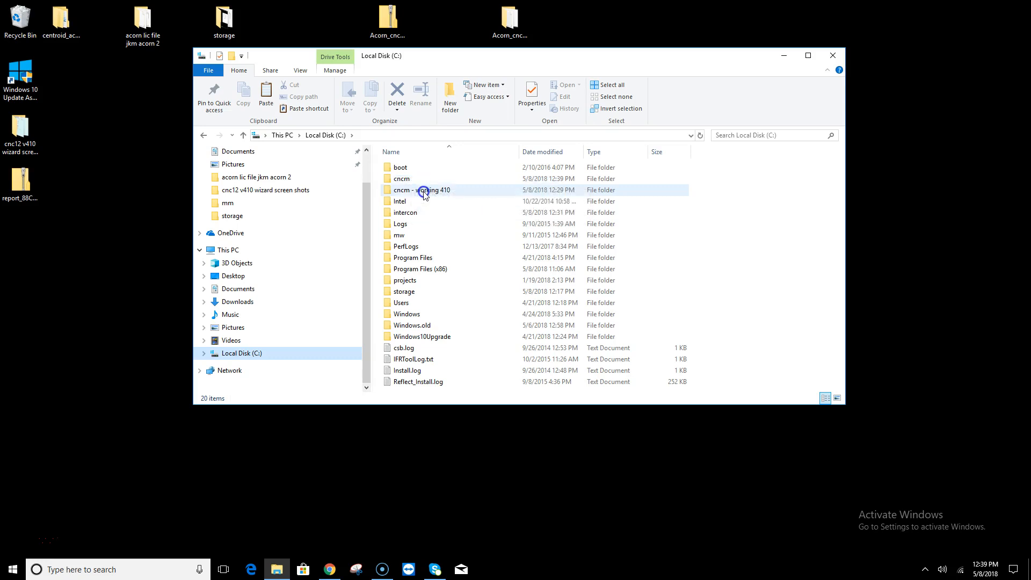
double_click(390, 194)
Step: Copy the tool library files cncm.ol and cncm.tl from the old v4.10 folder
scroll(460, 329, "down", 5)
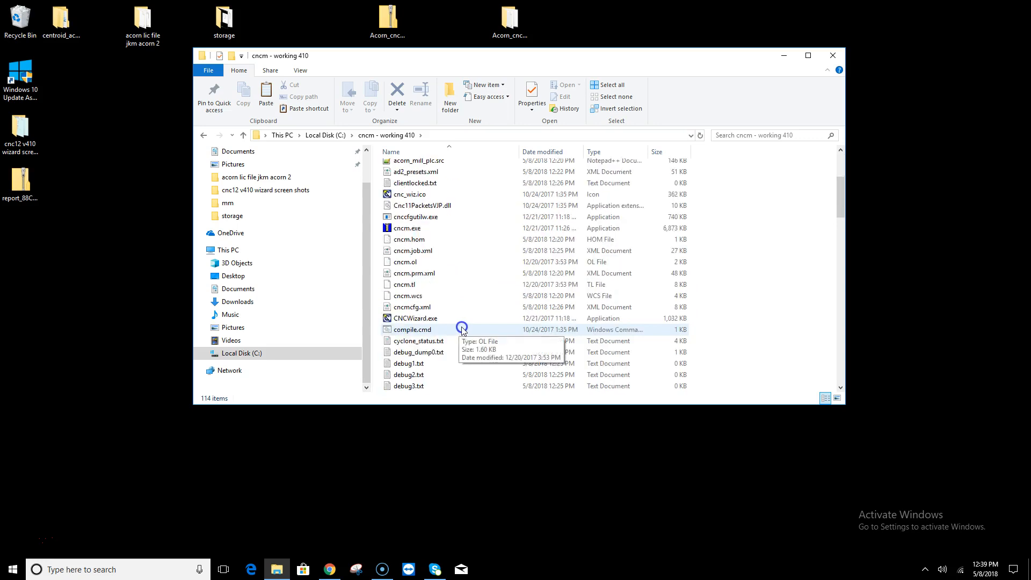
scroll(463, 328, "down", 3)
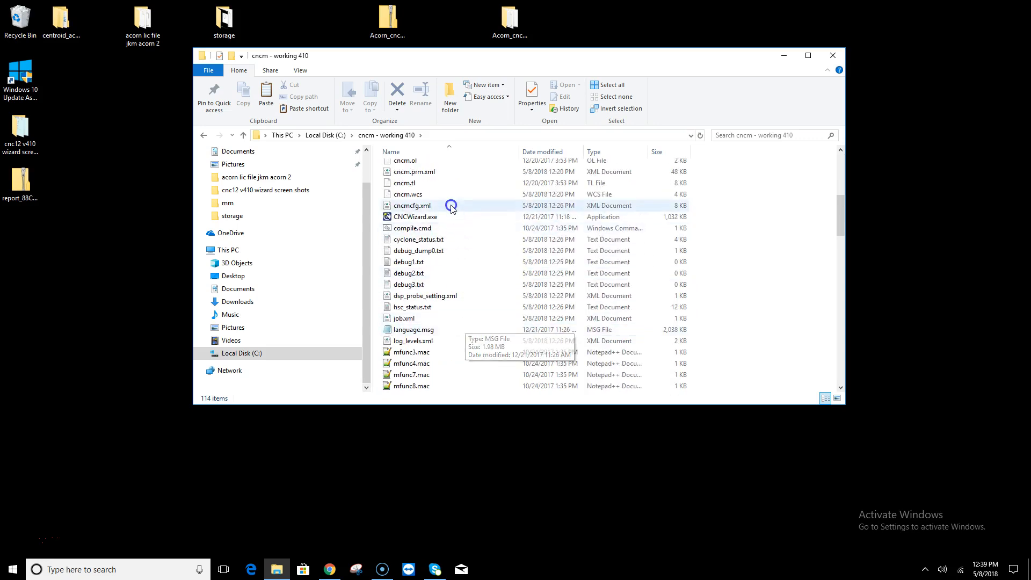
scroll(451, 204, "up", 1)
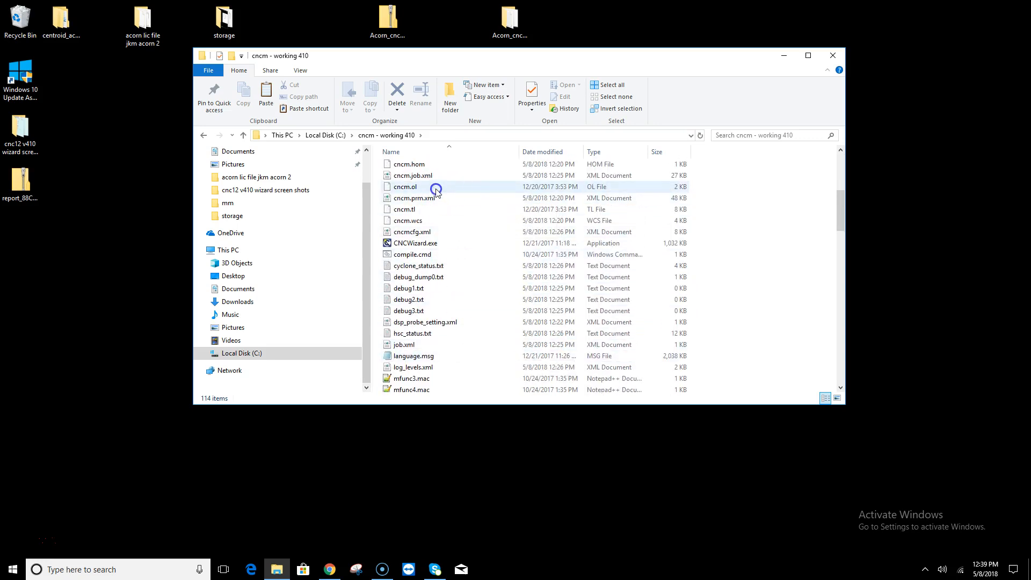
left_click(407, 188)
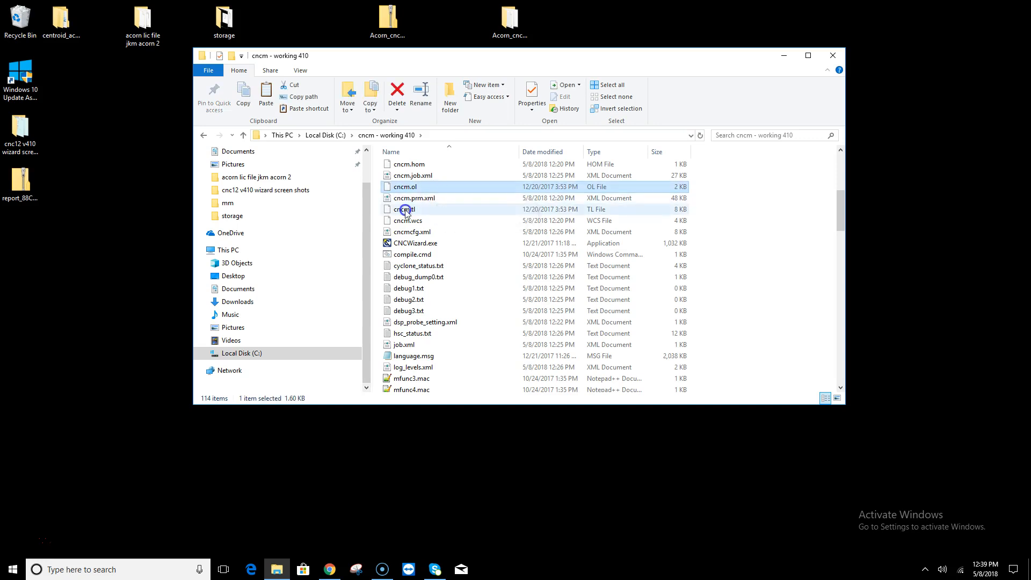
left_click(406, 210, "ctrl")
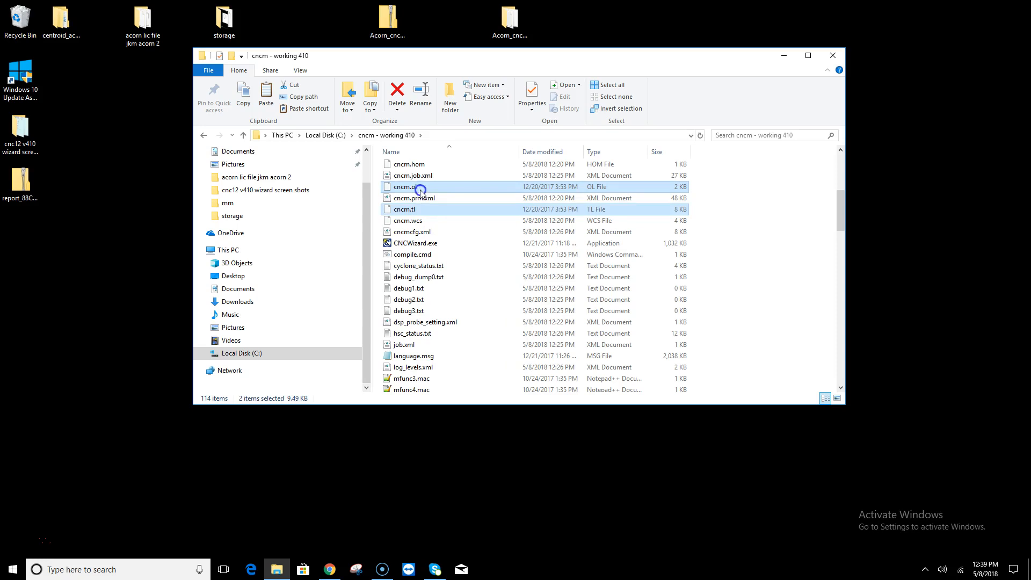
left_click_drag(409, 189, 409, 212)
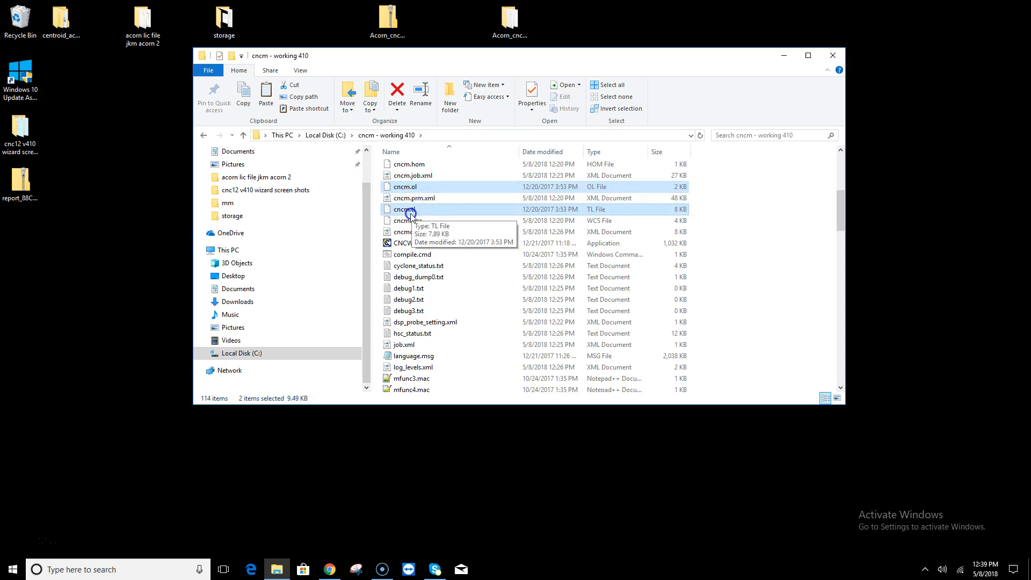
right_click(411, 212)
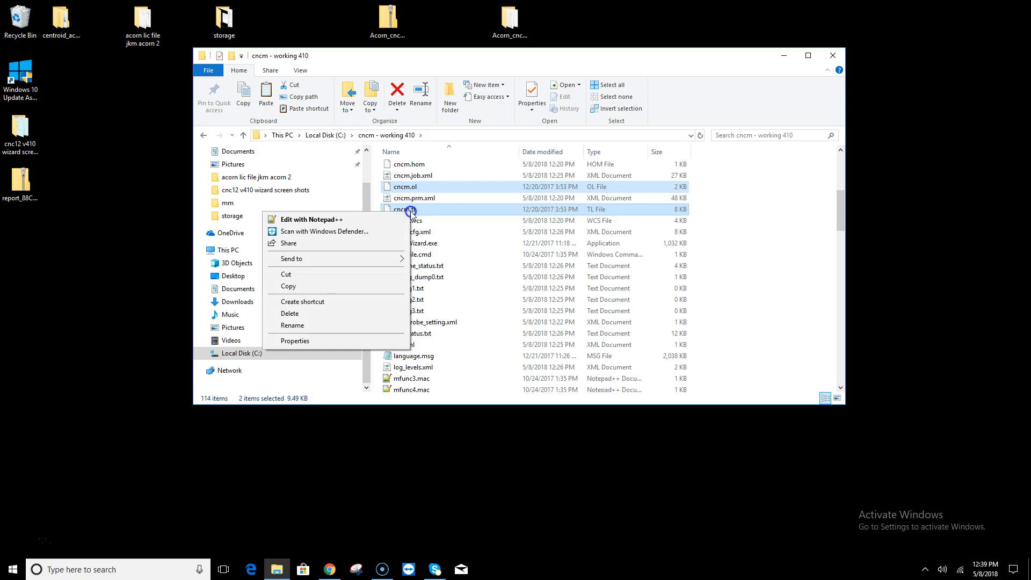
left_click(347, 276)
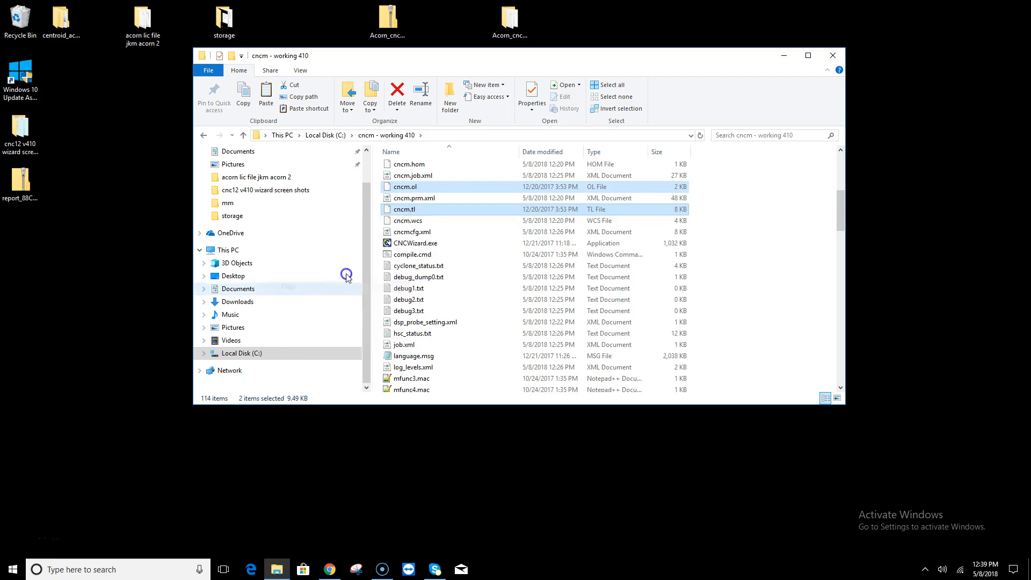
Step: Paste the two tool library files into C:\cncm, replacing the existing ones, and close File Explorer
left_click(322, 135)
double_click(399, 179)
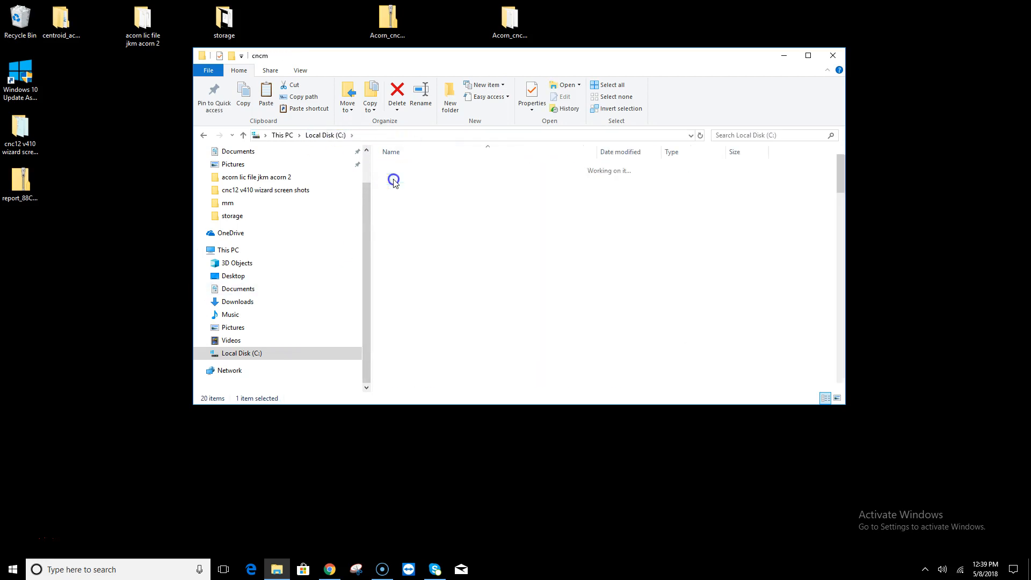
right_click(548, 270)
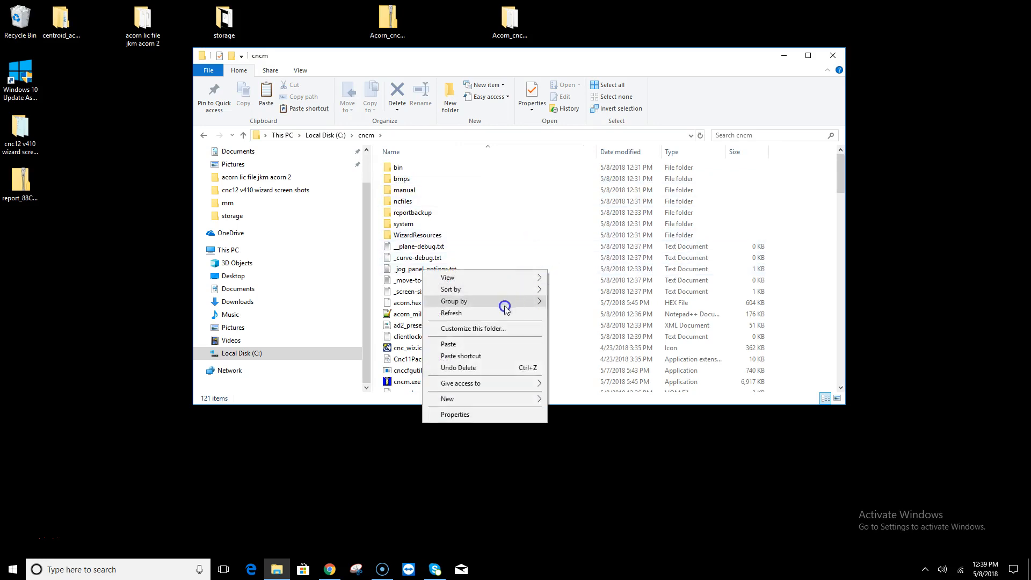
left_click(490, 345)
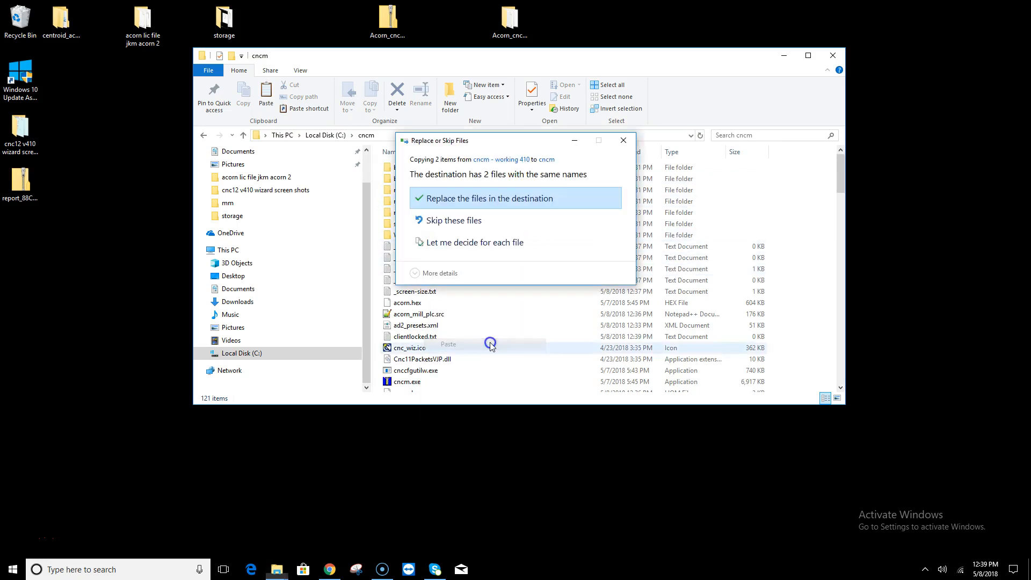
left_click(508, 199)
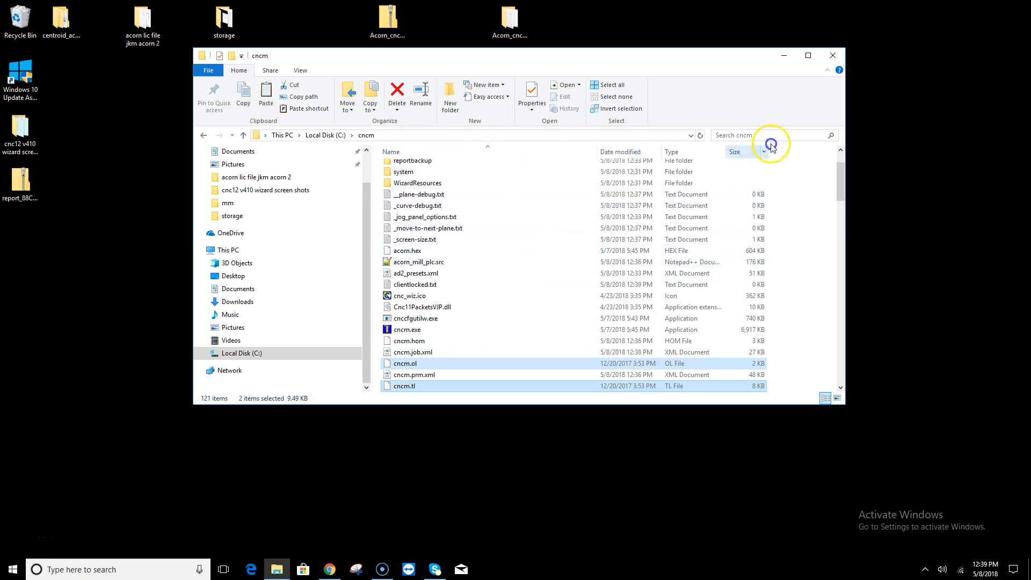
left_click(833, 57)
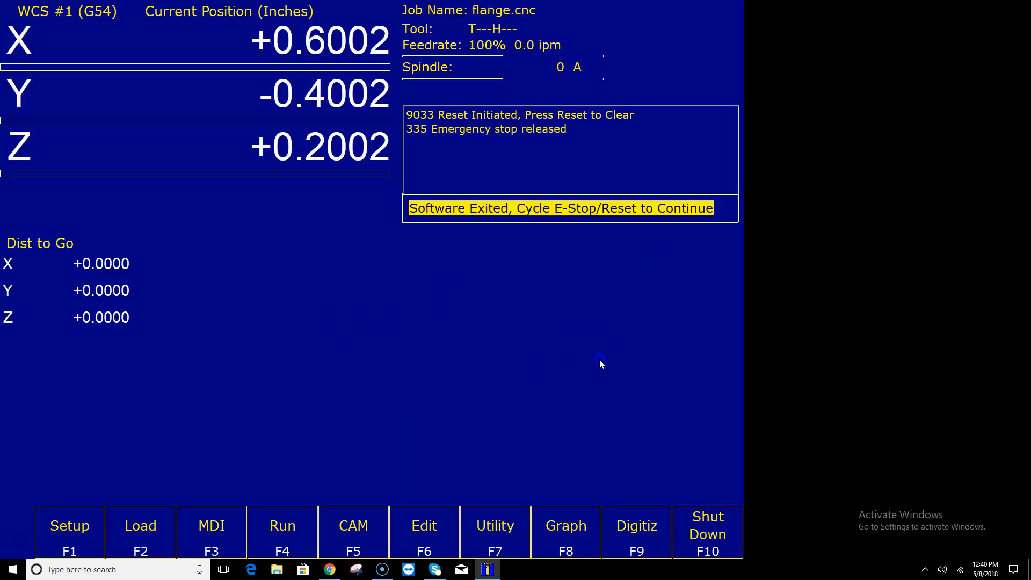
Step: Clear the reset in CNC12 and open the Tool Geometry Offset Library from the tool setup
left_click(811, 471)
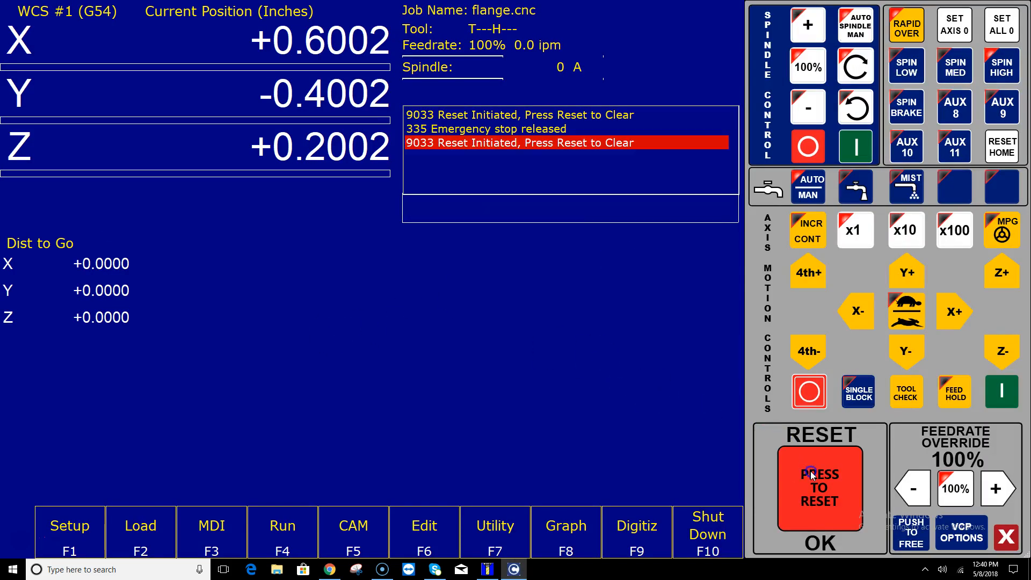
left_click(72, 524)
left_click(161, 520)
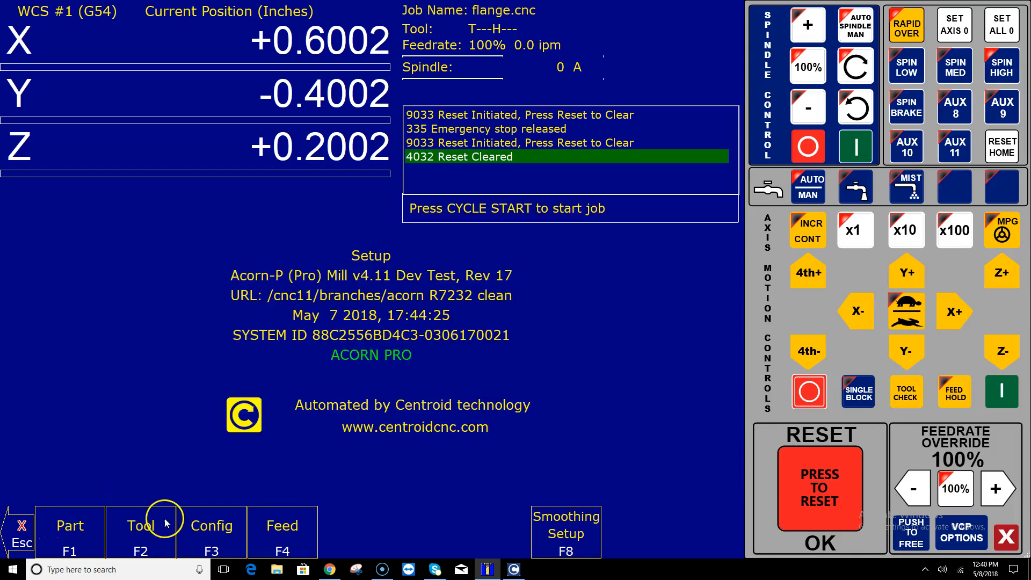
left_click(76, 519)
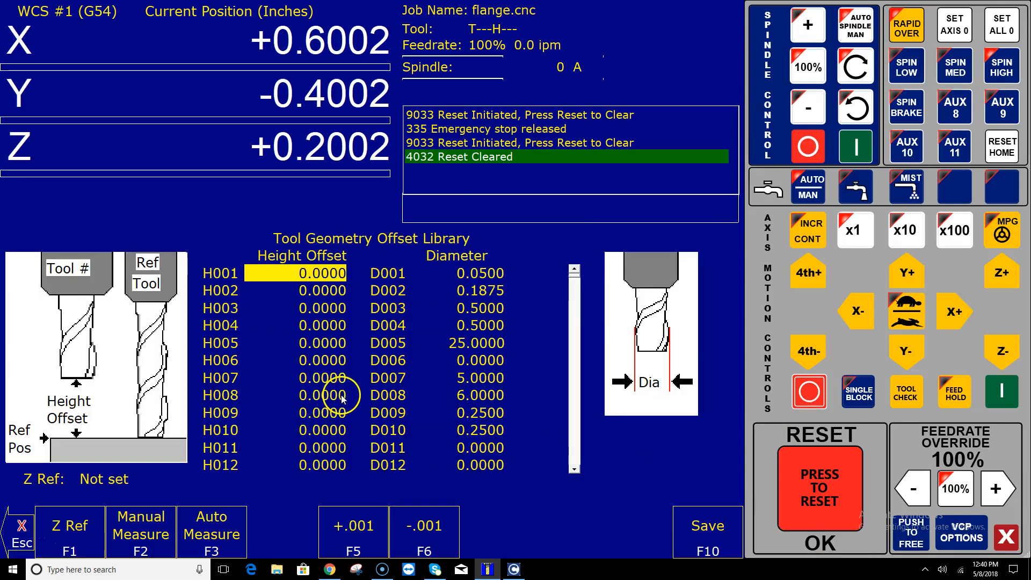
Step: Check the restored height offsets and diameters in the Tool Geometry Offset Library, and return to the main screen
key("Down")
key("Down")
key("Down")
key("Down")
key("Down")
key("Down")
key("Down")
key("Down")
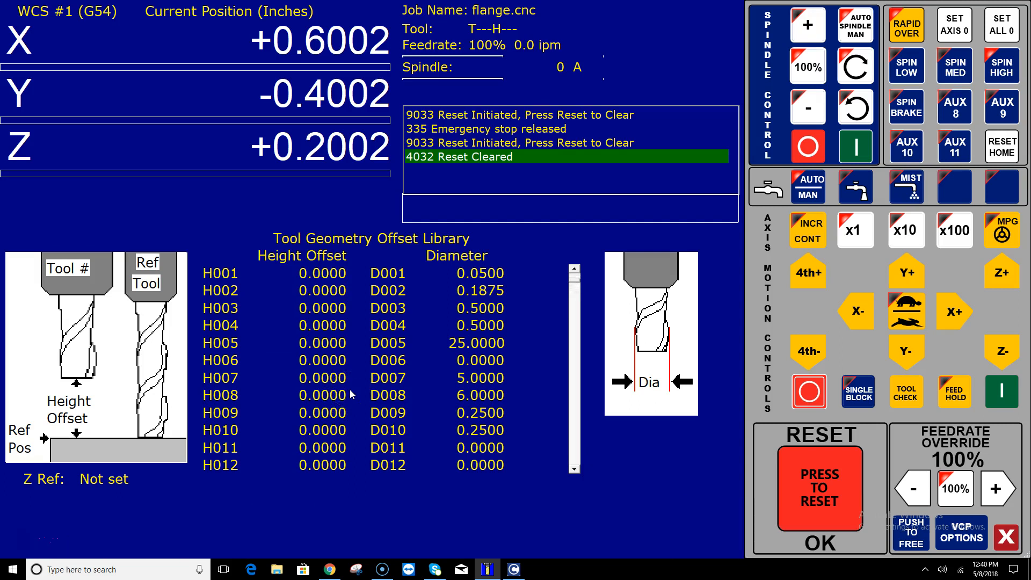
key("Escape")
key("Escape")
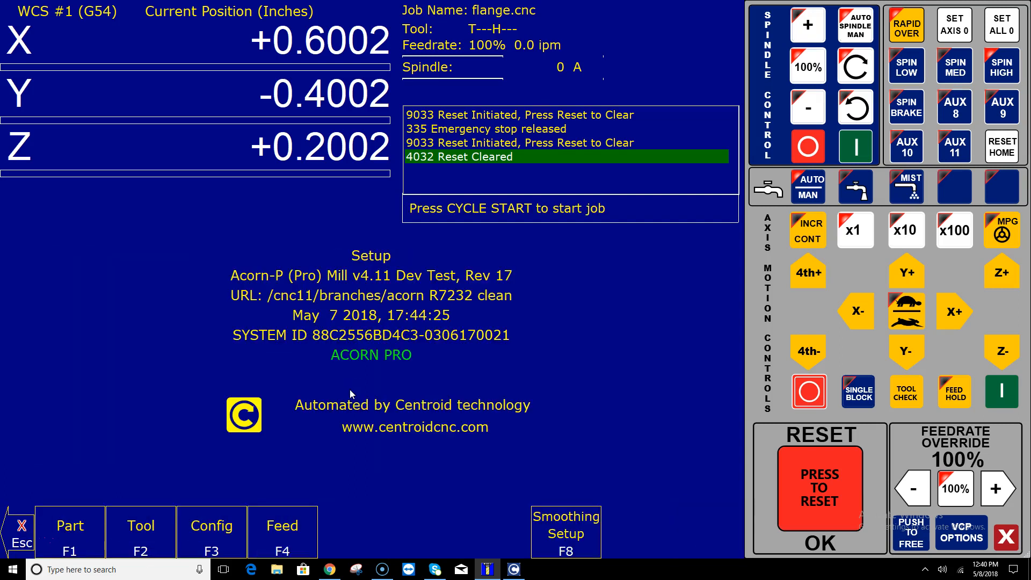
key("Escape")
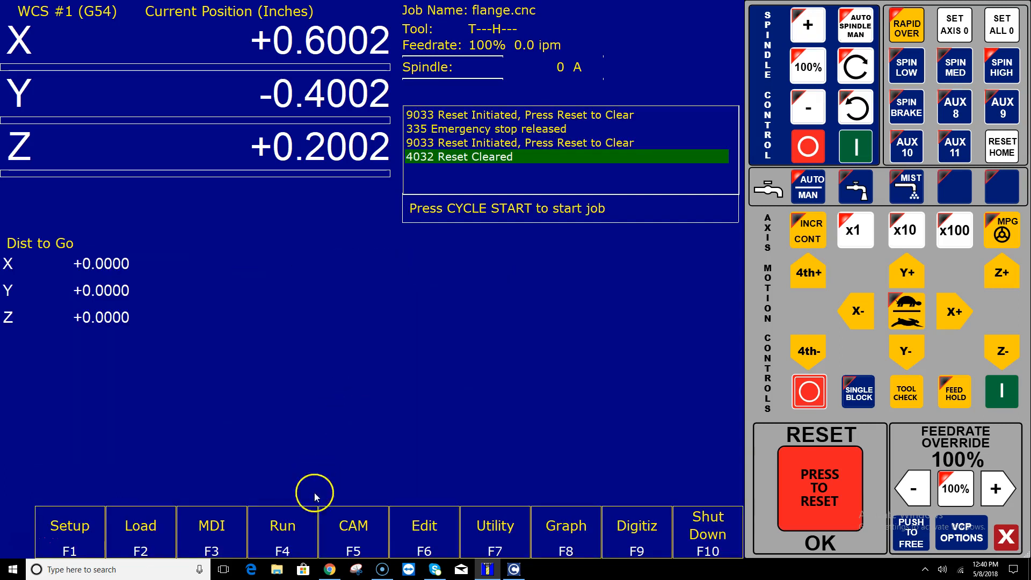
Step: Exit CNC12 and copy the cncm.hom file from C:\cncm - working 410 in File Explorer
left_click(710, 523)
left_click(655, 532)
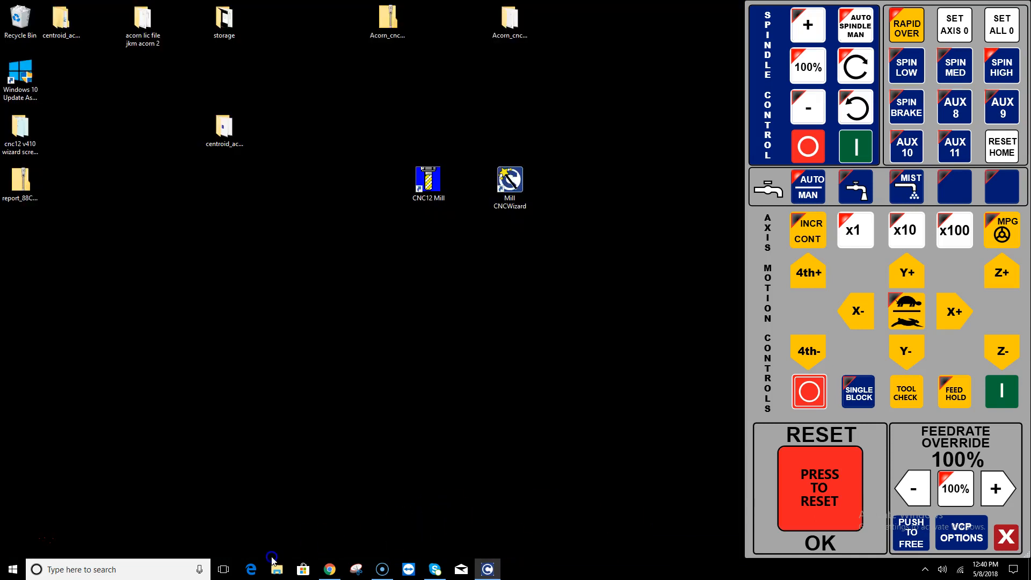
left_click(276, 568)
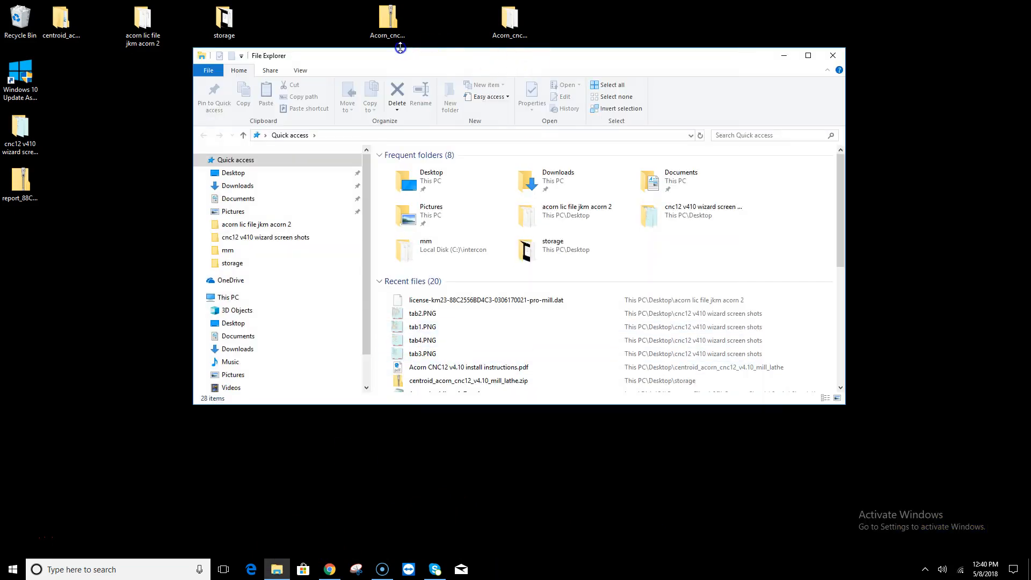
scroll(368, 210, "down", 2)
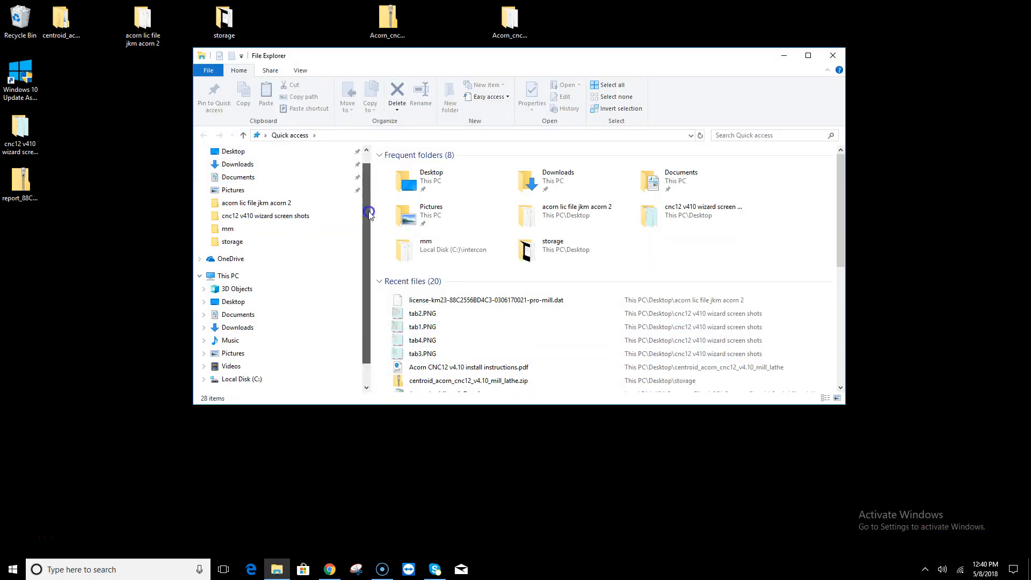
left_click(260, 349)
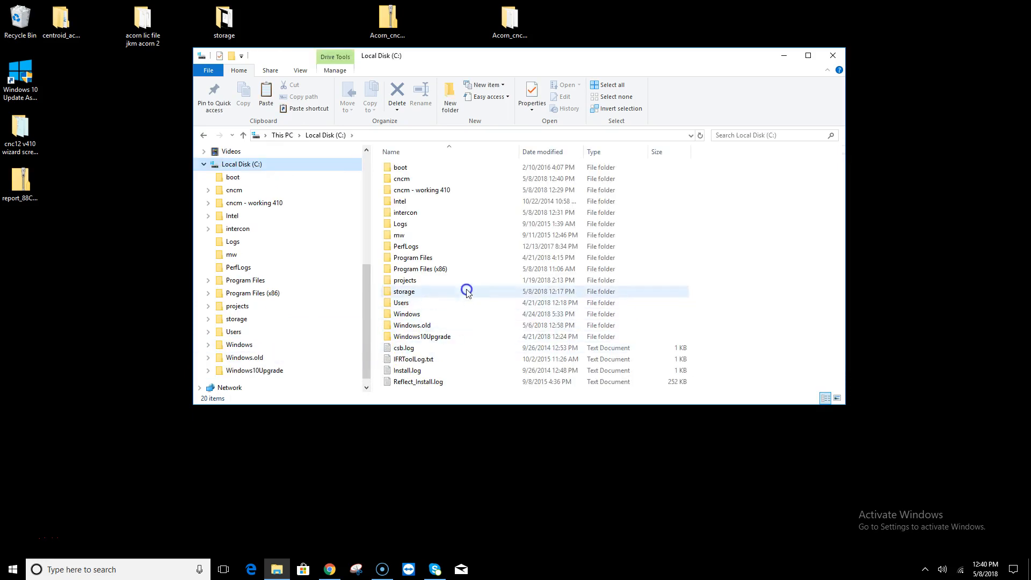
double_click(423, 191)
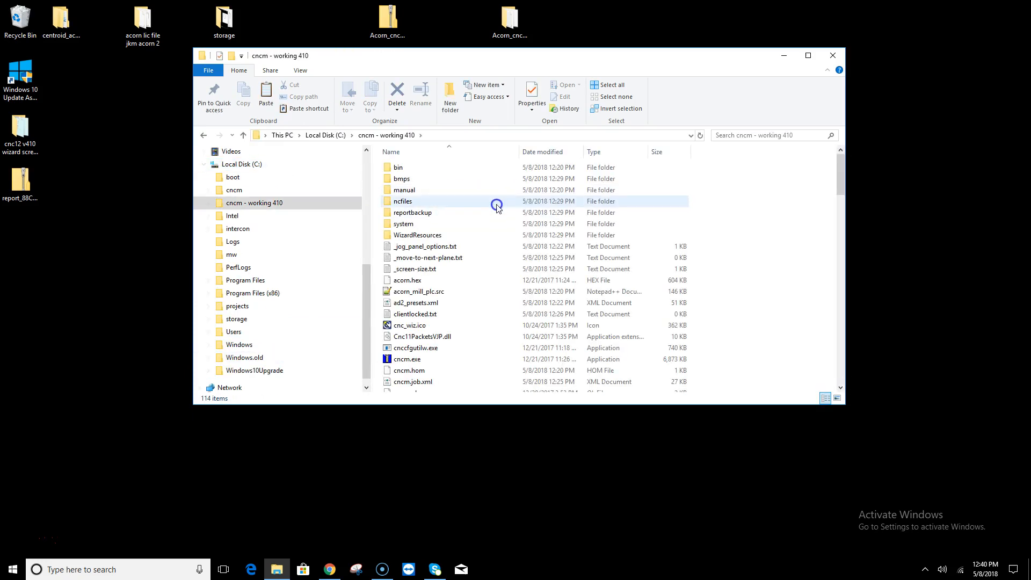
scroll(478, 293, "down", 3)
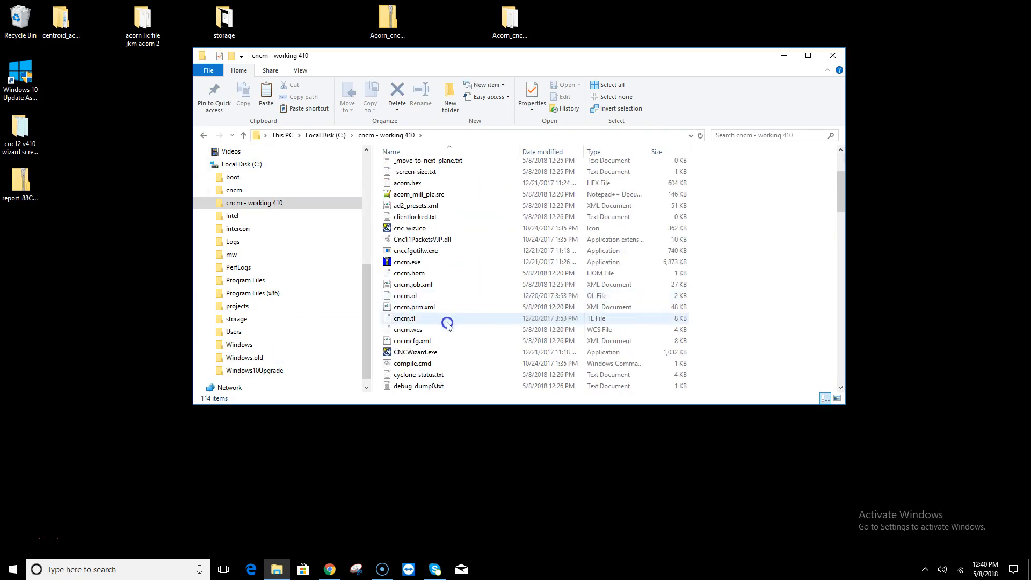
left_click(411, 275)
right_click(411, 275)
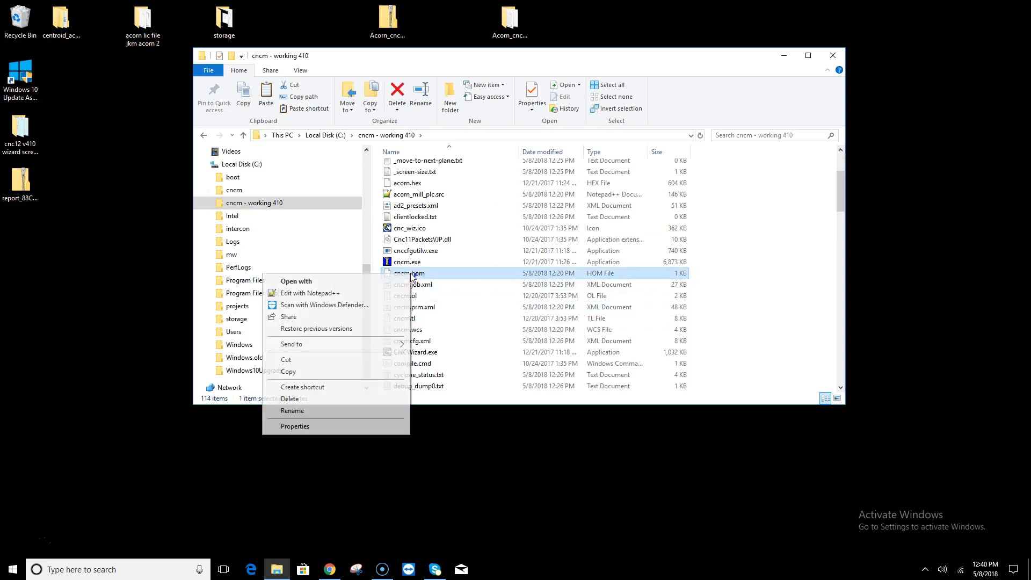
left_click(344, 374)
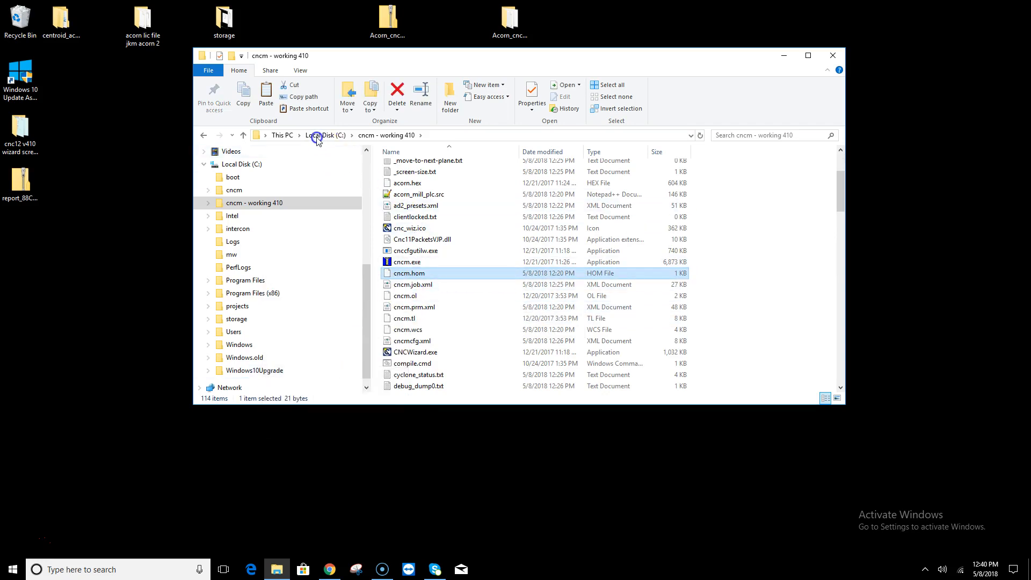
Step: Paste cncm.hom into C:\cncm, replacing the existing file
left_click(326, 135)
left_click(405, 179)
double_click(405, 180)
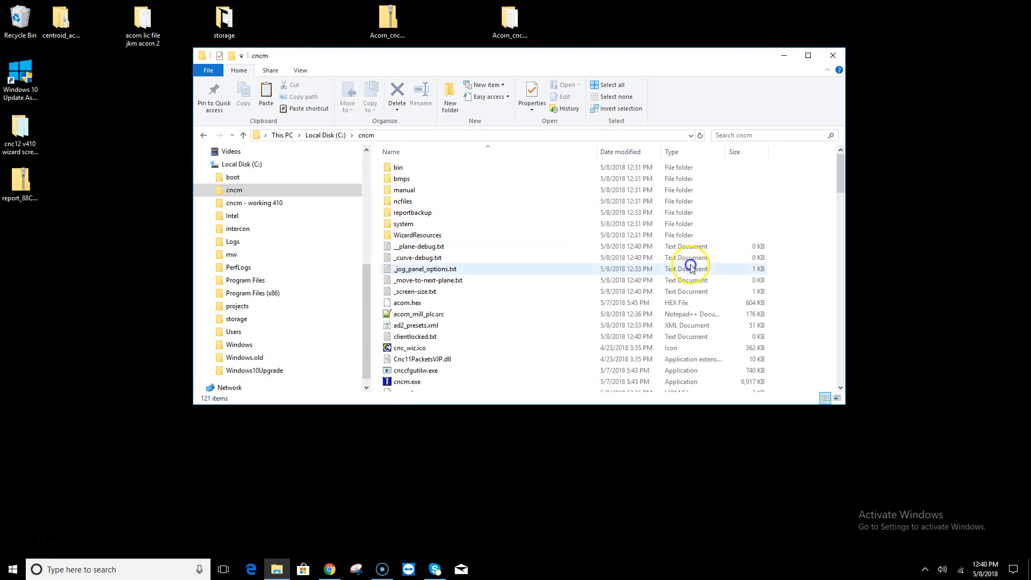
right_click(527, 323)
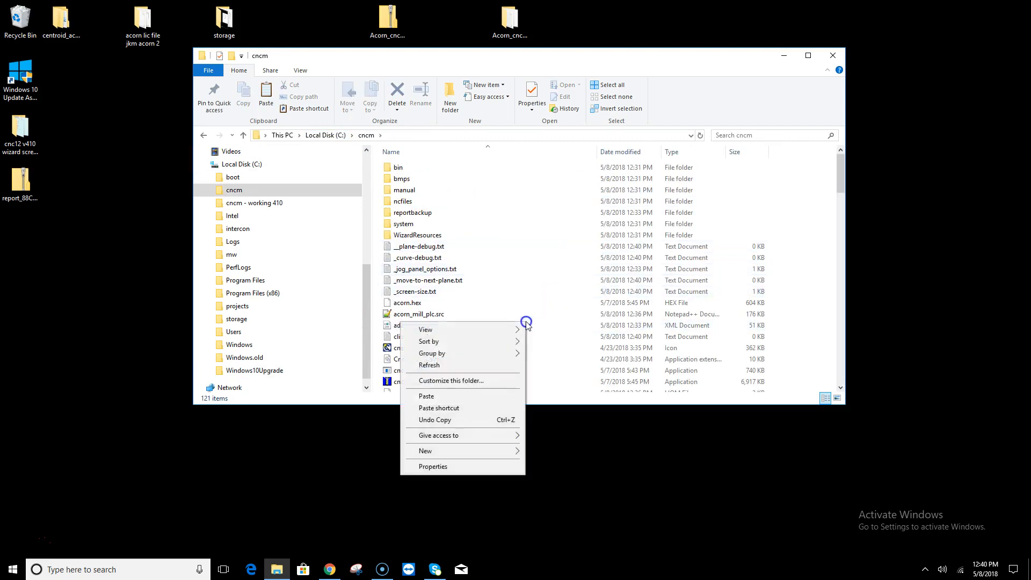
left_click(472, 395)
left_click(525, 199)
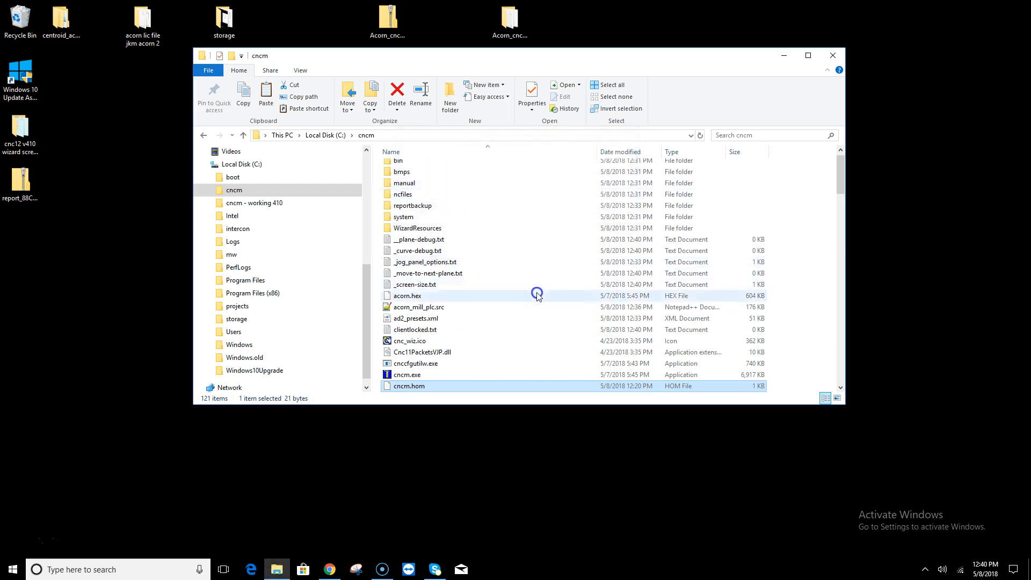
Step: Look through the mfunc macro files in C:\cncm
scroll(533, 224, "down", 8)
scroll(419, 323, "down", 7)
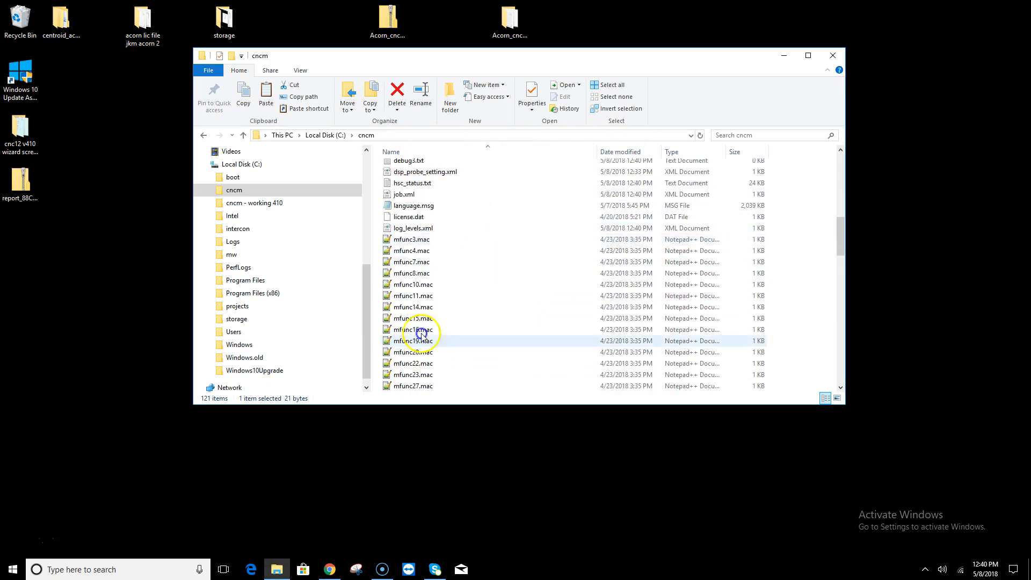
scroll(417, 239, "down", 5)
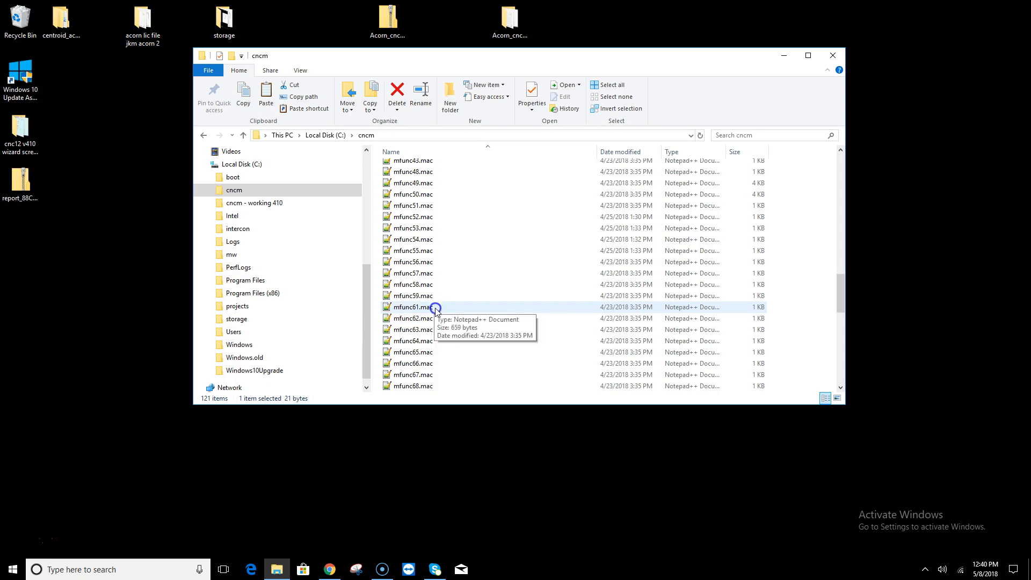
left_click(203, 138)
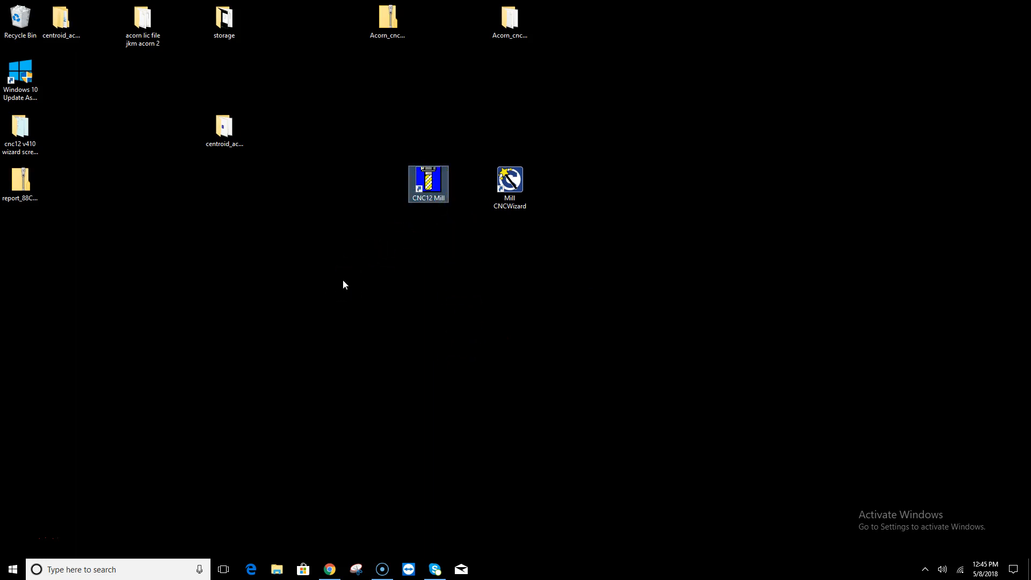
Step: Start CNC12 Mill and allow cncm.exe through the Windows Defender Firewall on both private and public networks
double_click(437, 191)
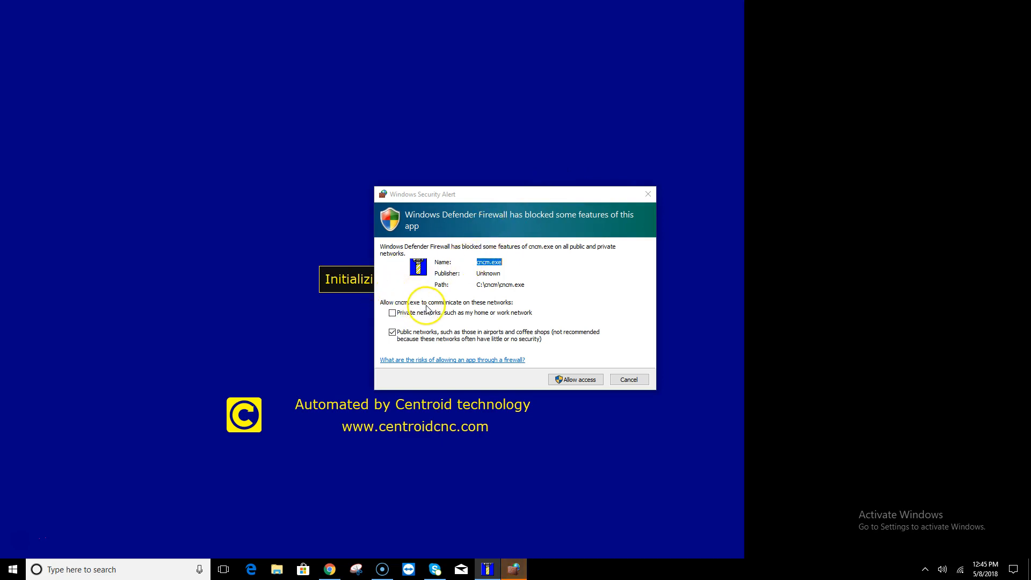
left_click(393, 315)
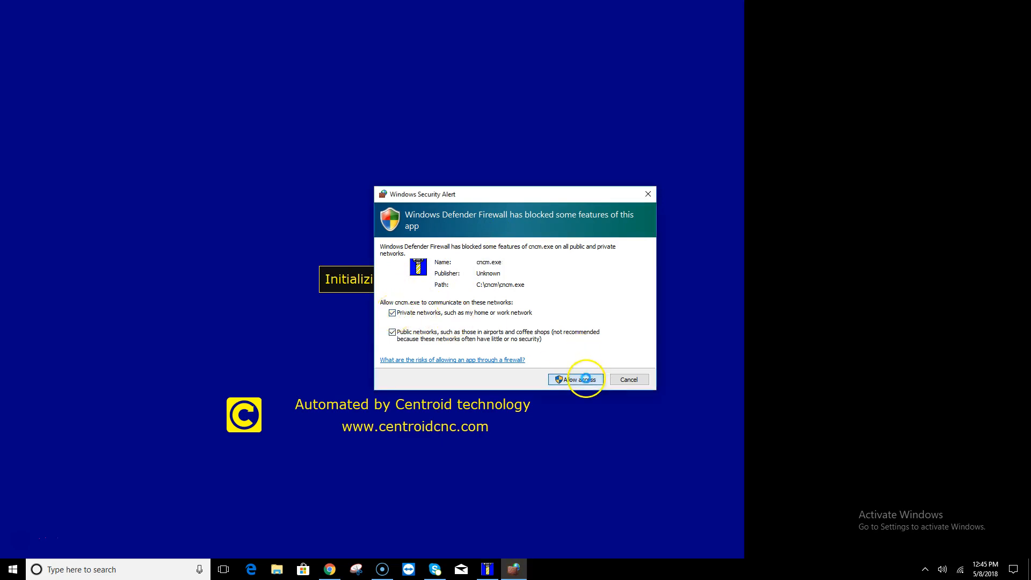
left_click(585, 383)
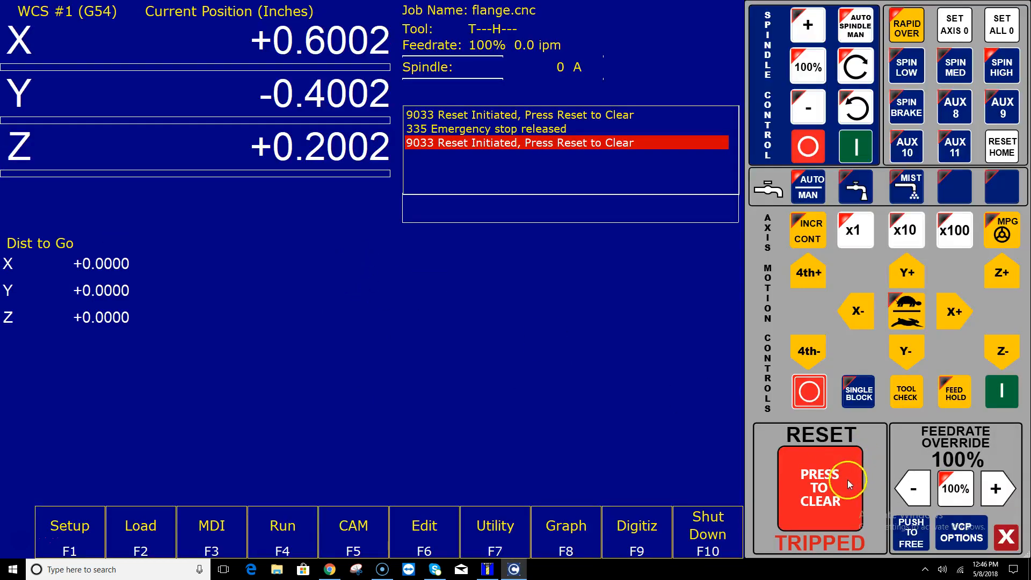
Step: Clear the reset in CNC12 and exit the program to the desktop
left_click(814, 506)
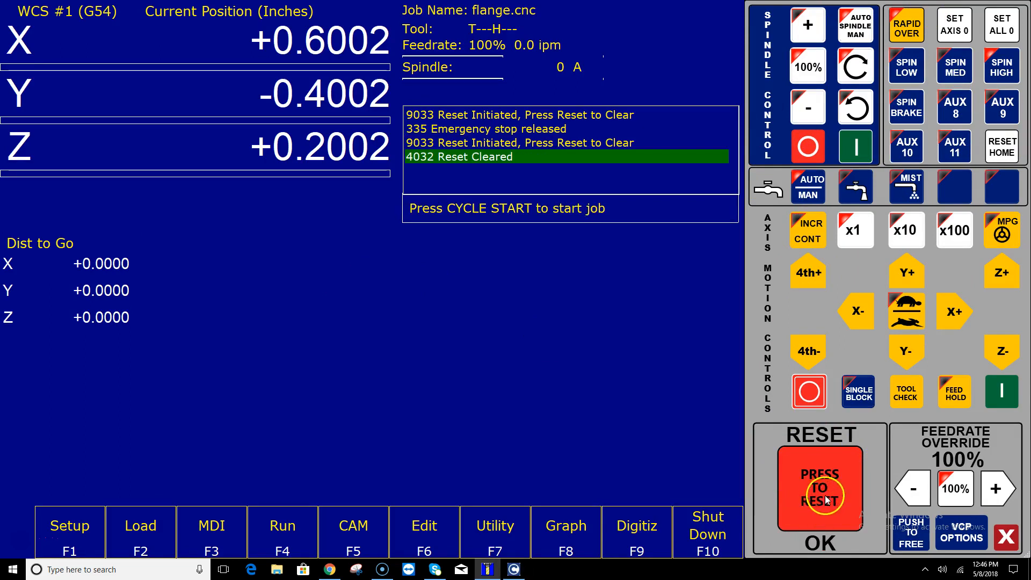
left_click(725, 532)
left_click(652, 534)
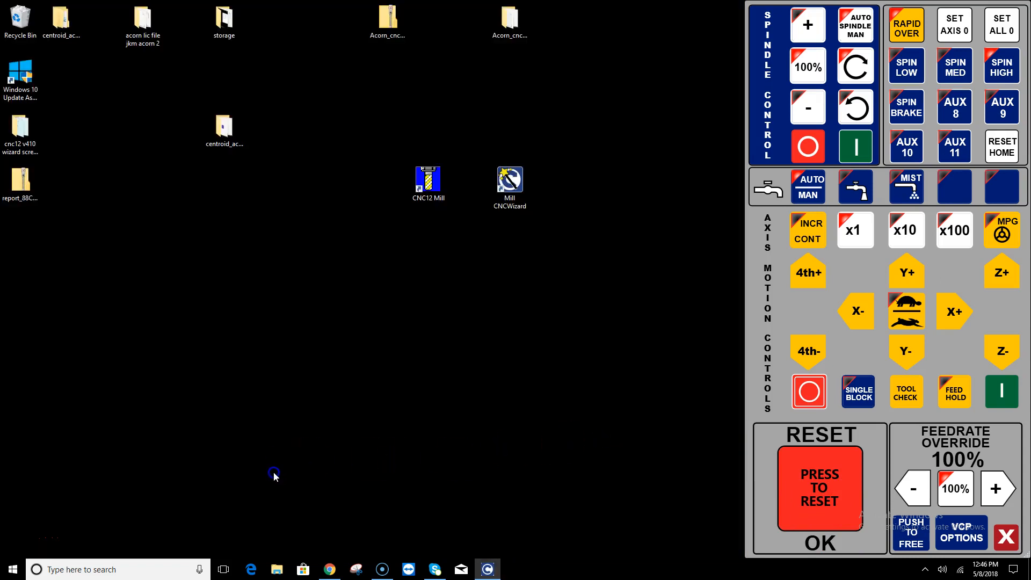
left_click(124, 568)
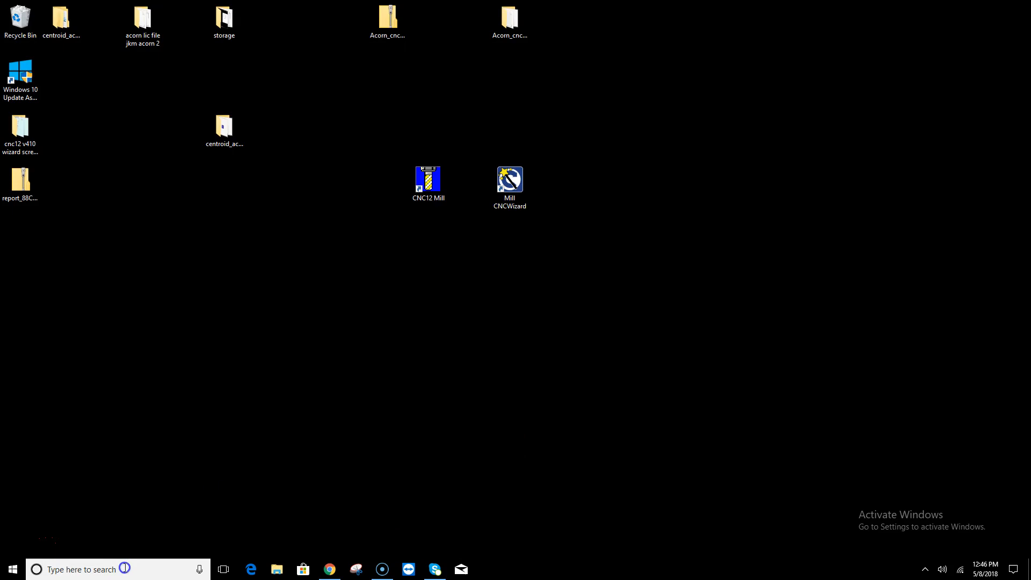
type("firewa")
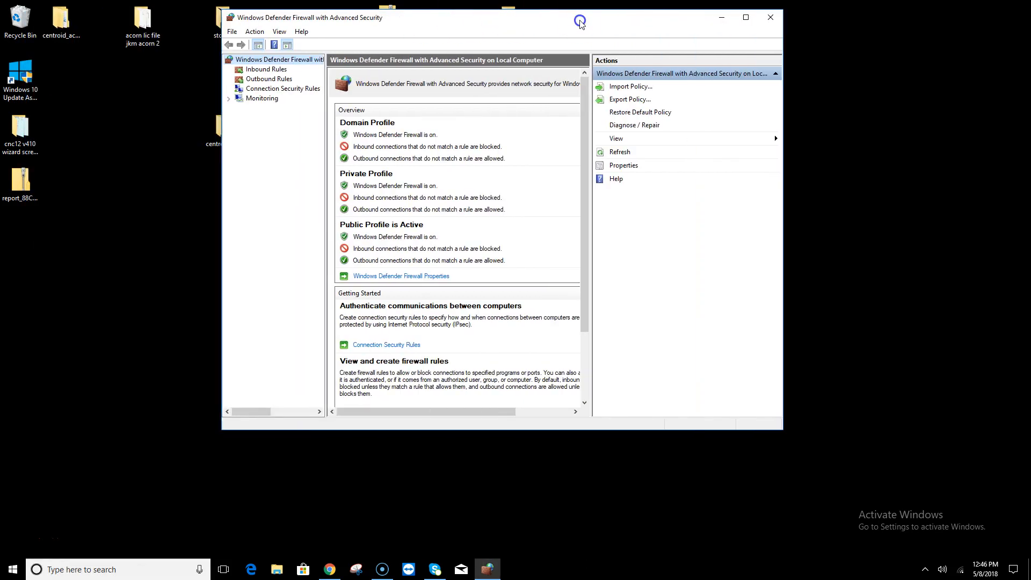
left_click(746, 44)
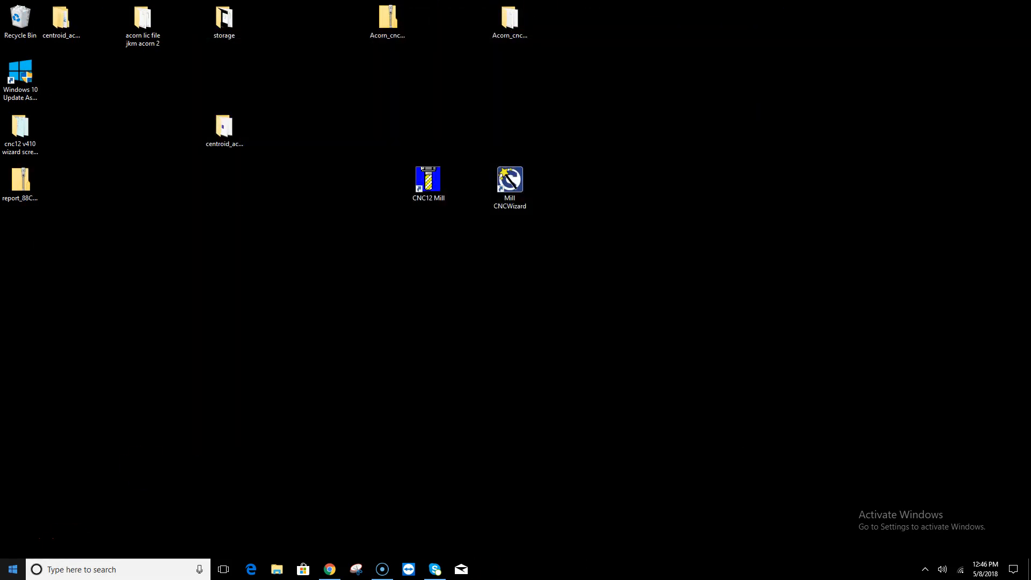
Step: Search Windows for the firewall settings and open Firewall & network protection in Windows Defender Security Center
left_click(82, 570)
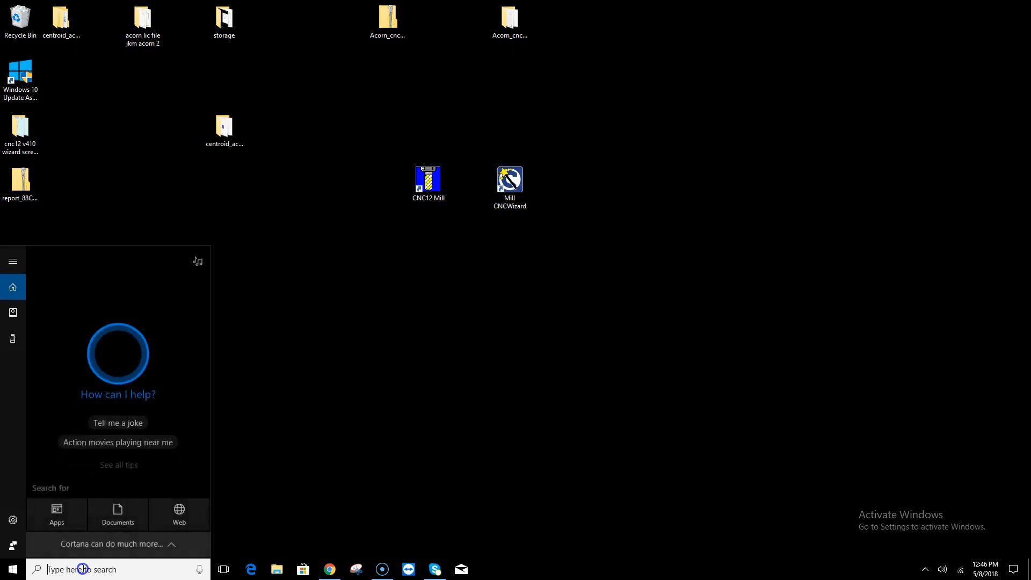
type("fire")
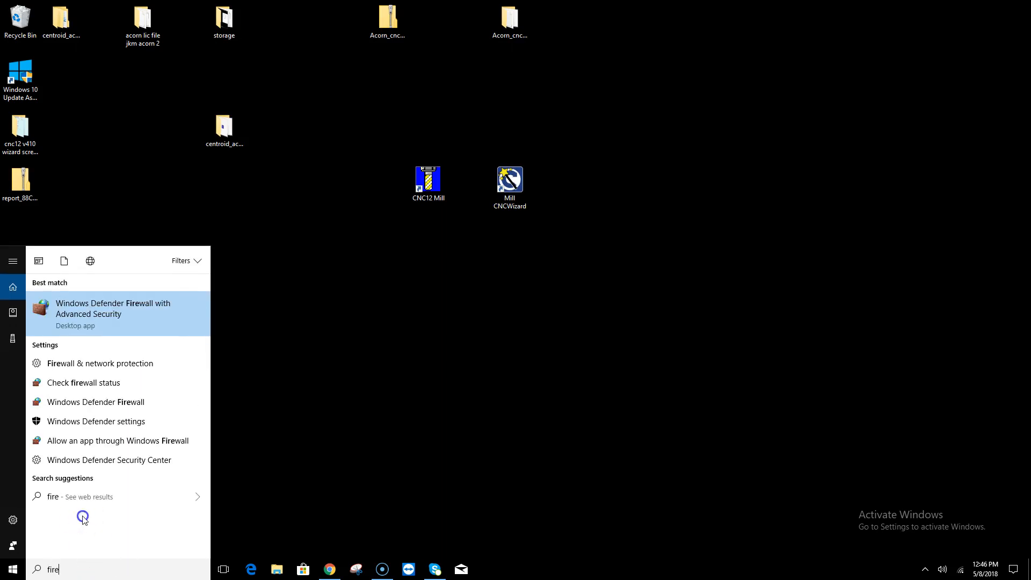
left_click(106, 363)
left_click(284, 299)
left_click(284, 145)
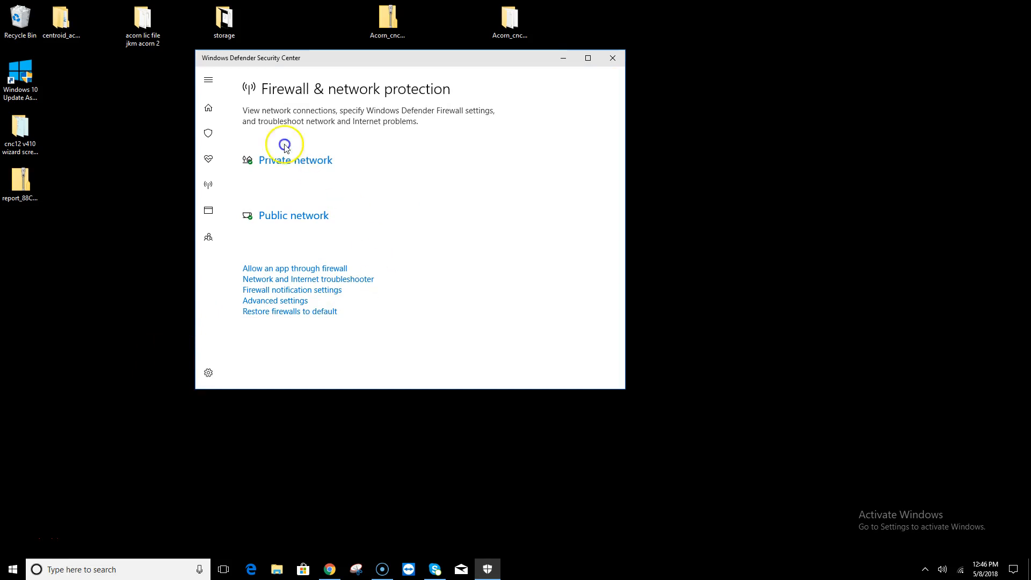
Step: Open the Windows Defender Antivirus exclusions from the Virus & threat protection settings
left_click(209, 107)
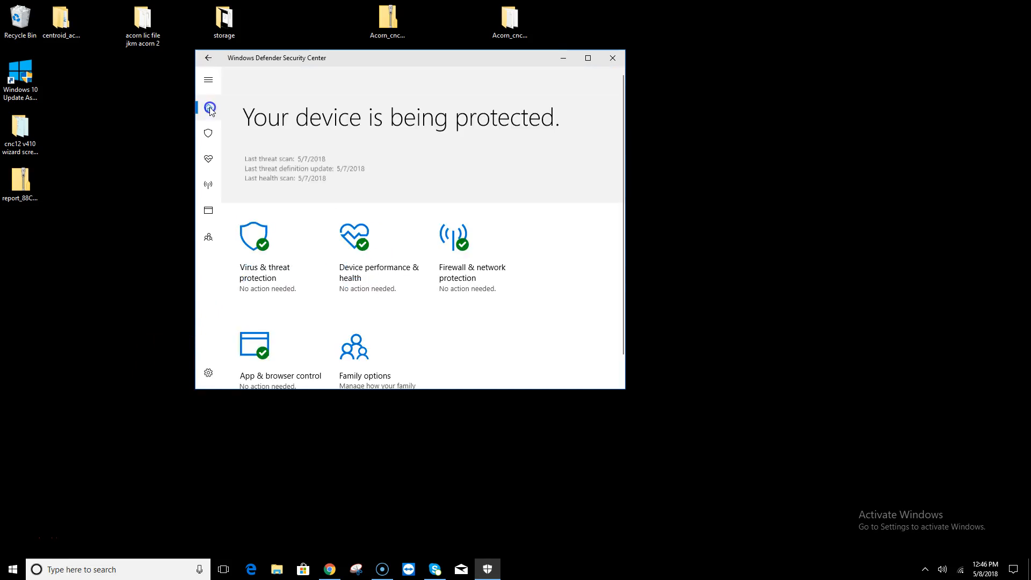
left_click(257, 244)
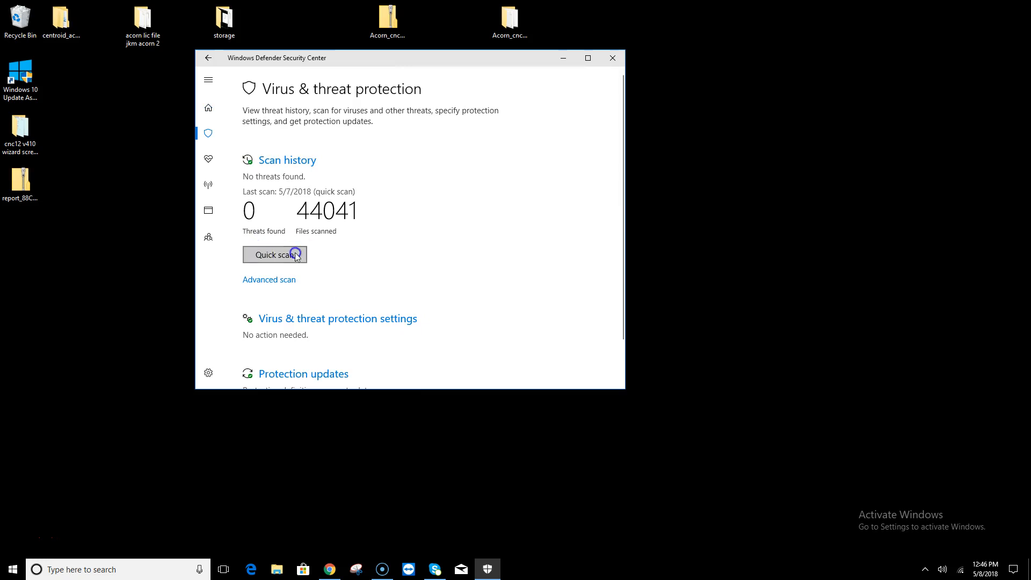
scroll(403, 271, "down", 2)
left_click(403, 272)
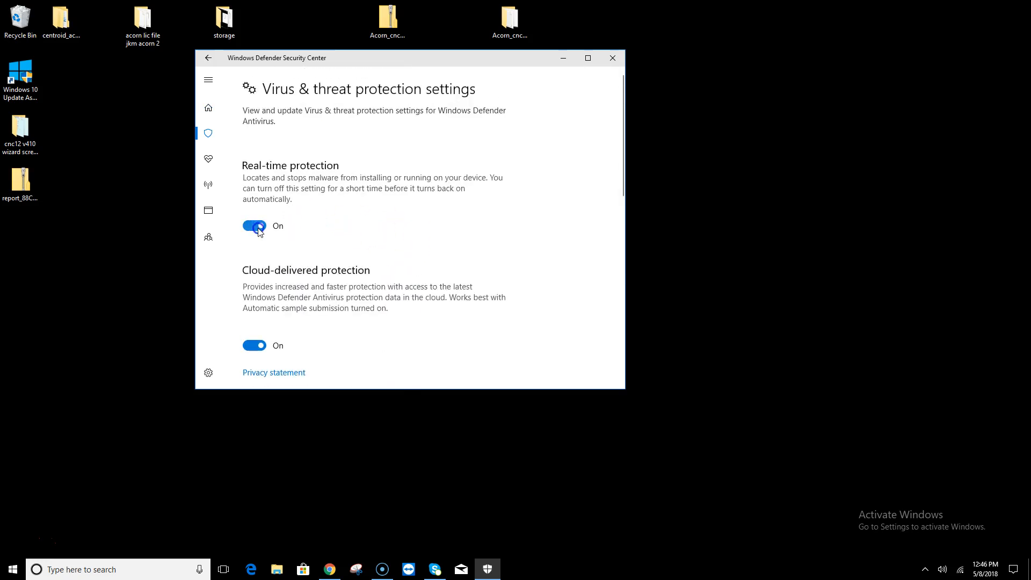
scroll(362, 239, "down", 1)
scroll(362, 240, "down", 5)
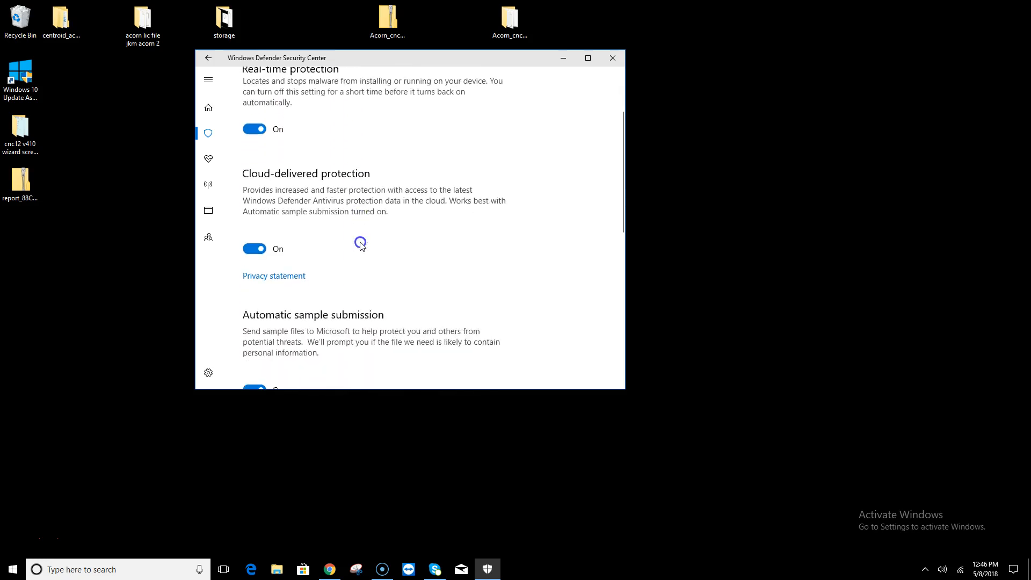
scroll(361, 249, "down", 4)
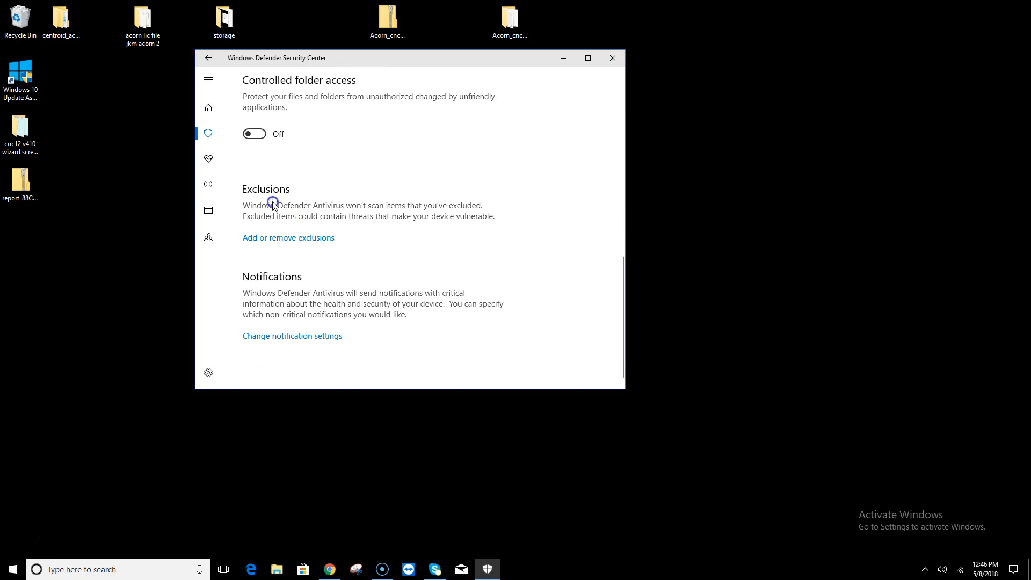
left_click(323, 239)
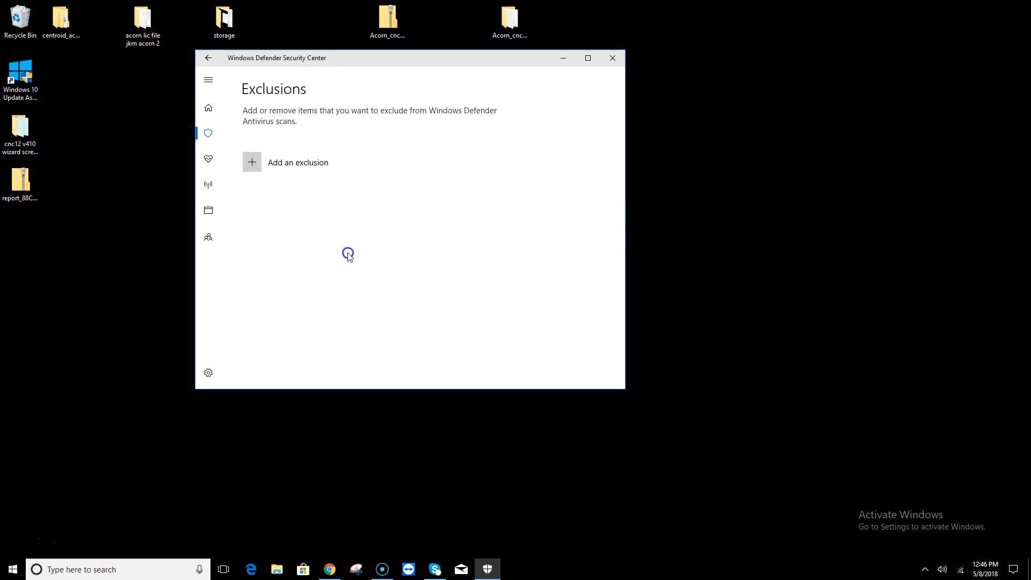
Step: Add the folder C:\cncm to the Windows Defender Antivirus exclusions
left_click(251, 162)
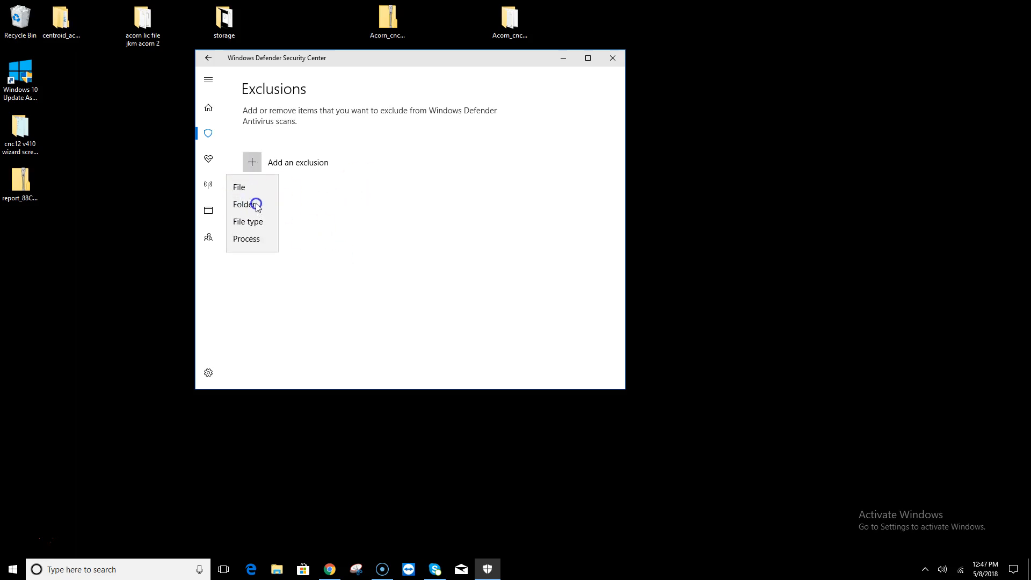
left_click(247, 204)
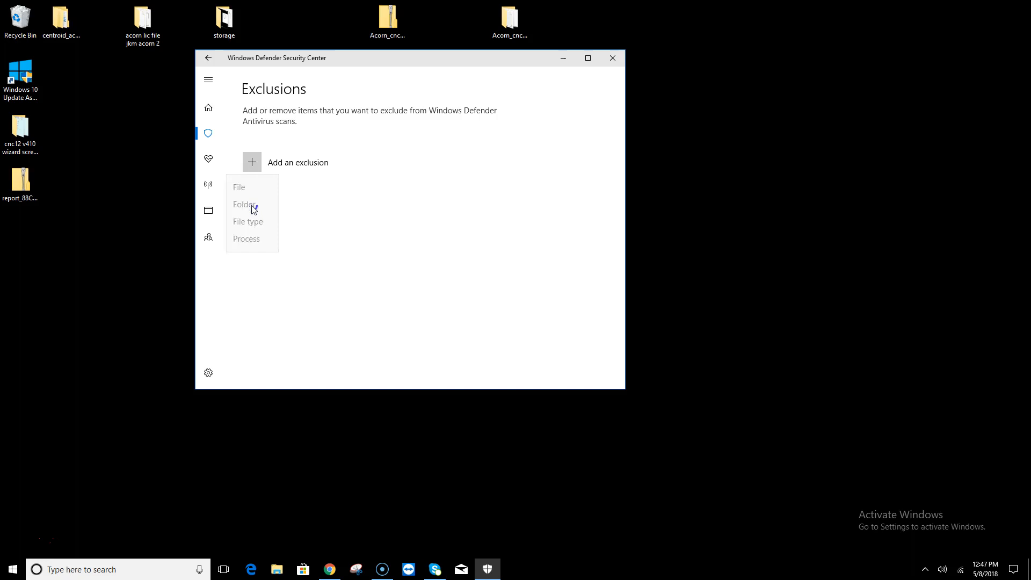
left_click(319, 135)
left_click(625, 324)
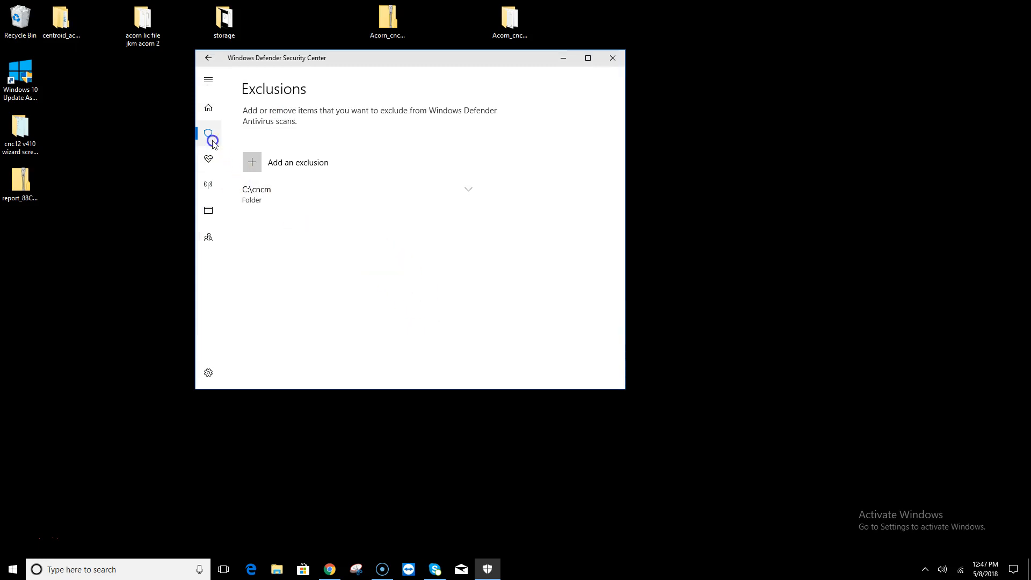
Step: Go back to the Firewall & network protection page in Windows Defender Security Center
left_click(209, 108)
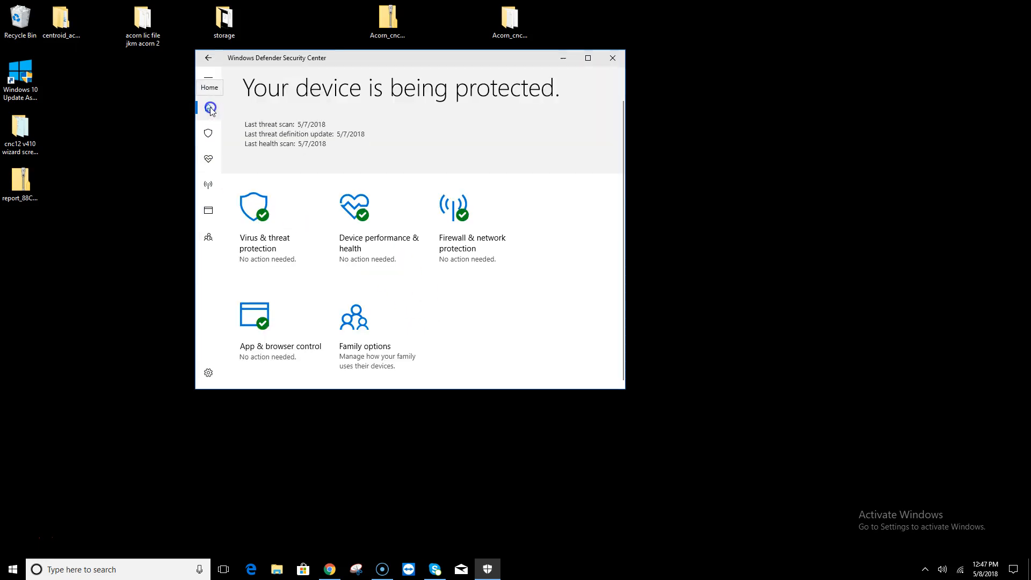
left_click(207, 59)
left_click(207, 60)
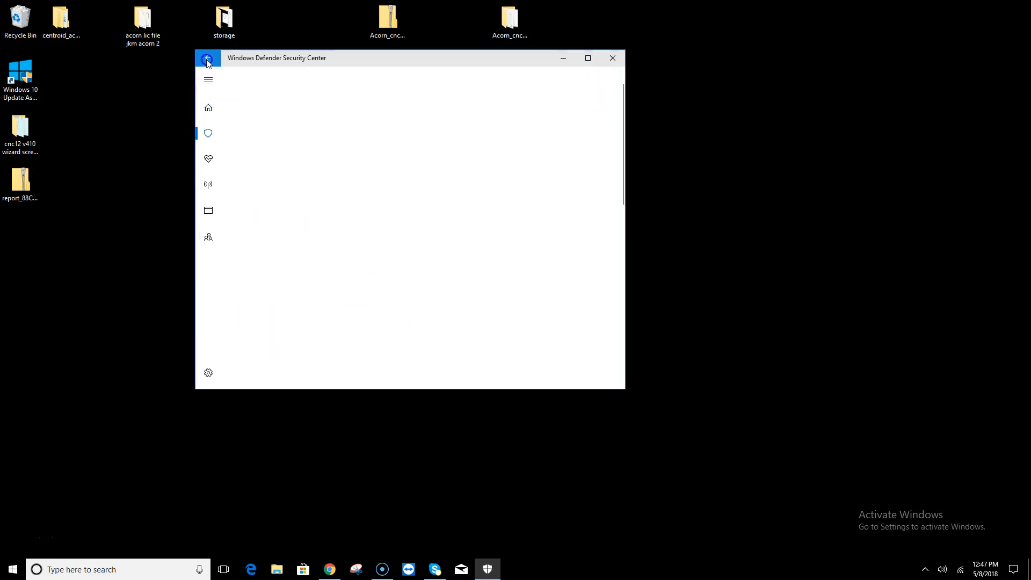
left_click(207, 61)
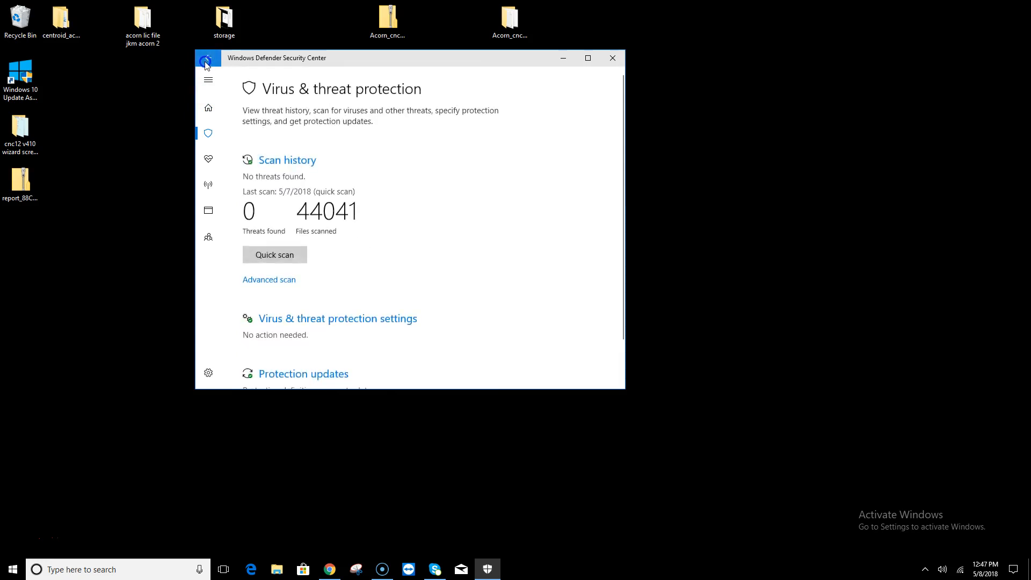
left_click(207, 62)
left_click(208, 62)
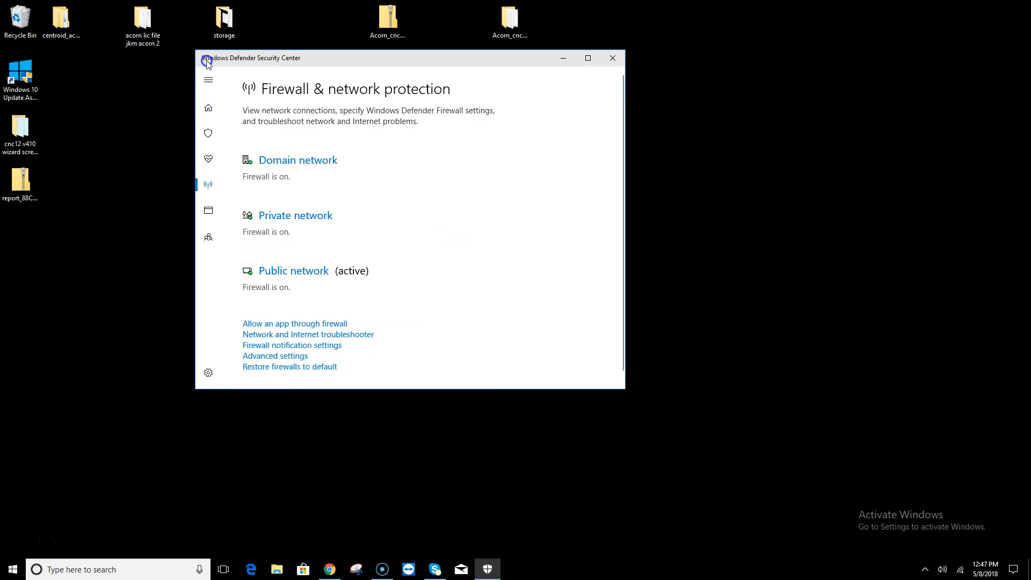
Step: Open the list of apps allowed through the firewall and unlock its settings for changes
scroll(449, 266, "down", 1)
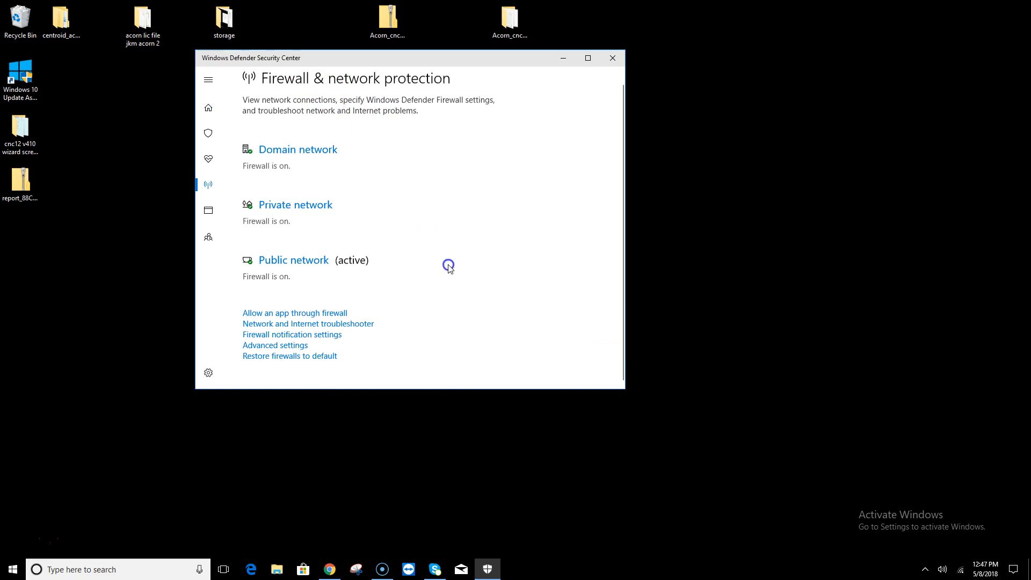
left_click(338, 314)
left_click(699, 42)
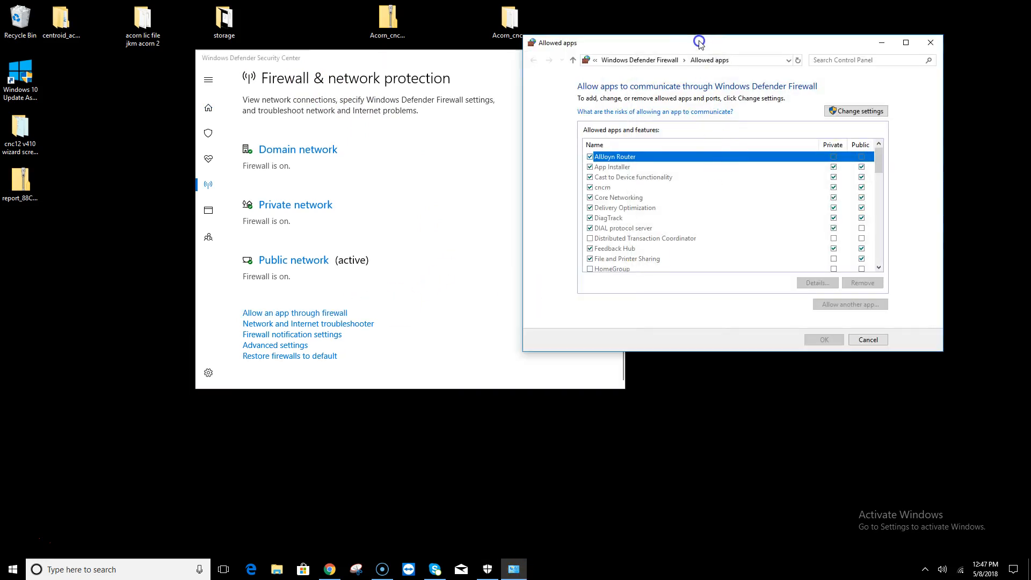
left_click(840, 111)
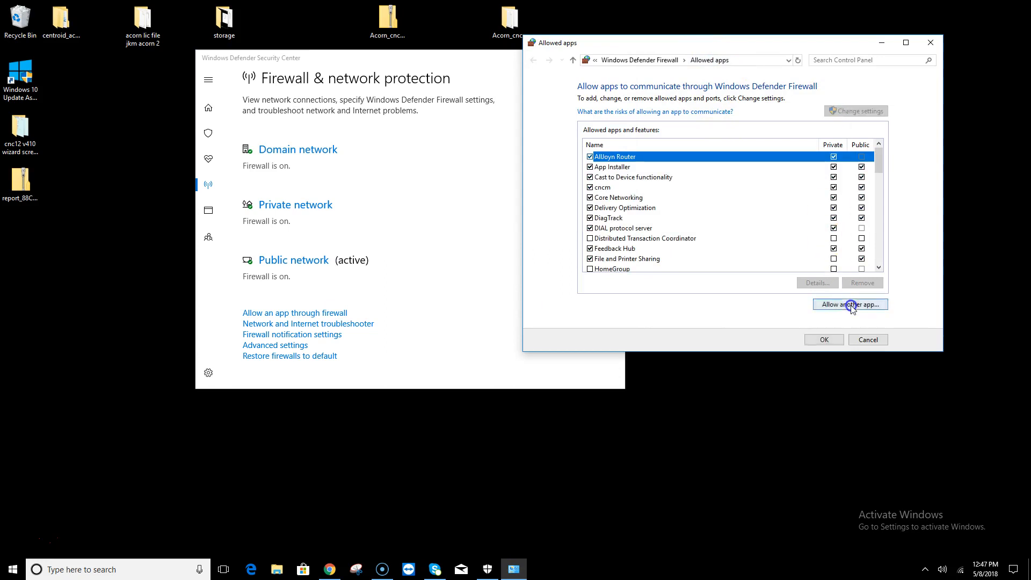
Step: Try to add C:\cncm\cncm.exe as another app allowed through the firewall
left_click(852, 305)
left_click(807, 250)
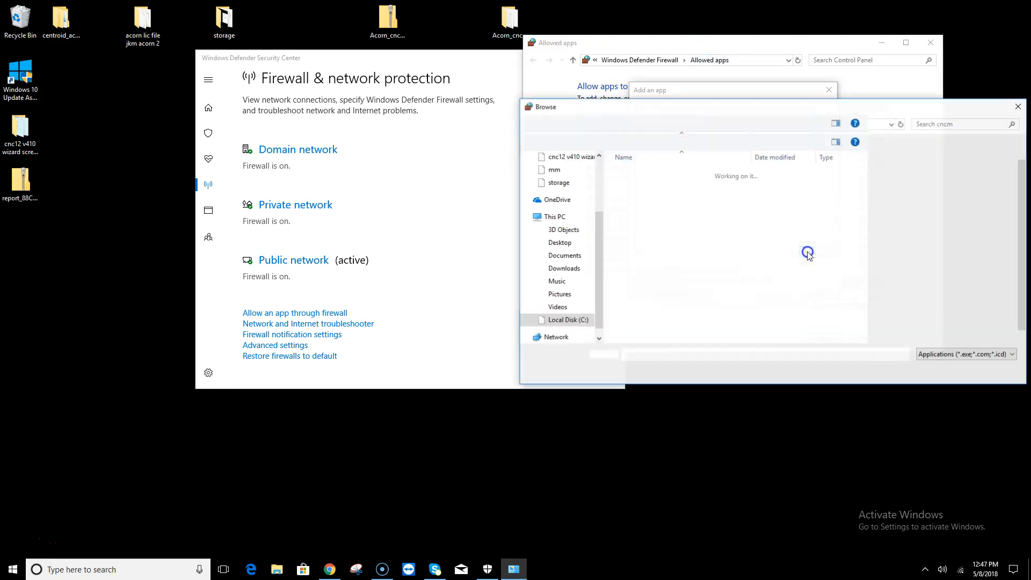
left_click(647, 263)
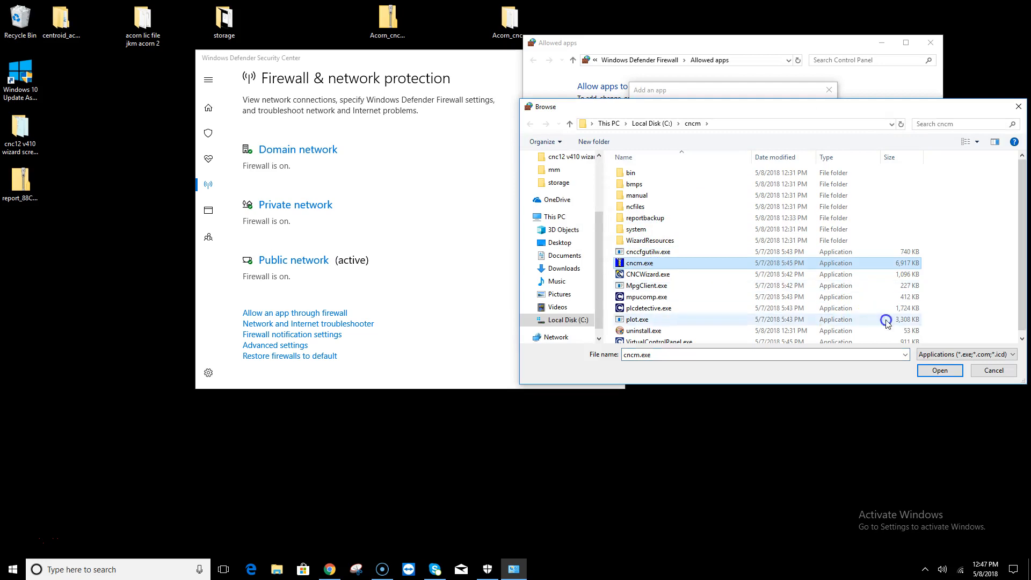
left_click(941, 371)
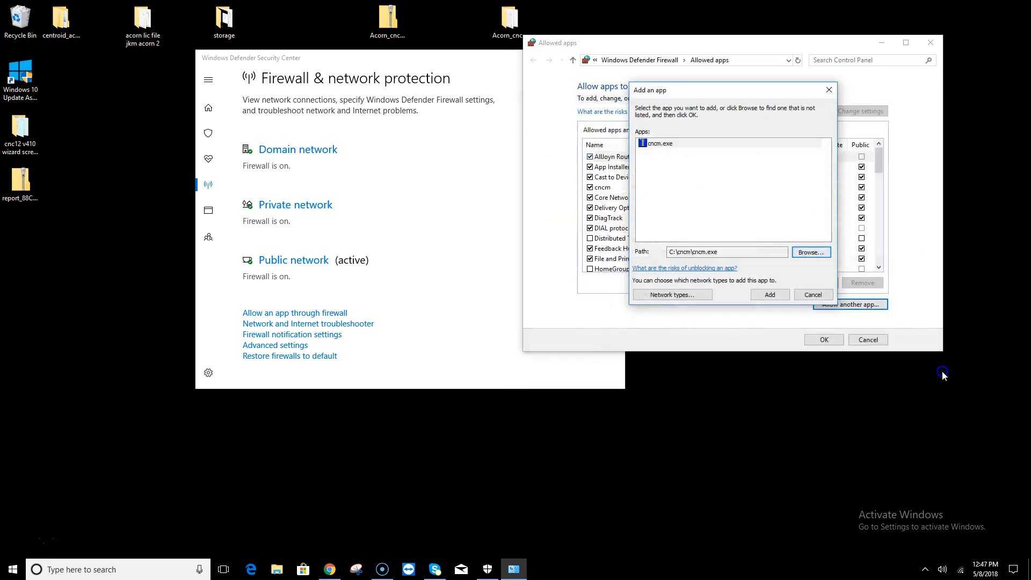
left_click(775, 294)
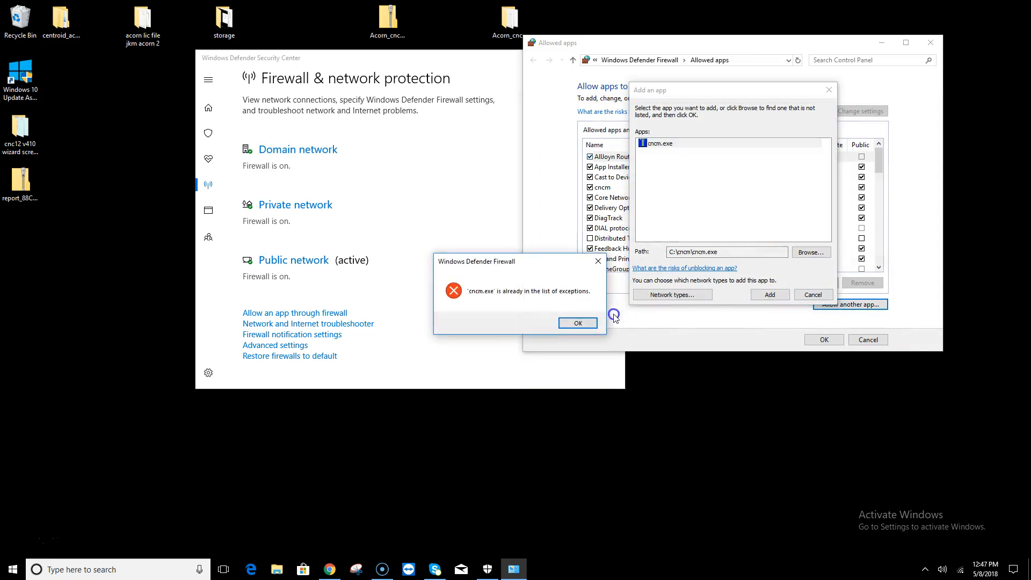
left_click(542, 295)
left_click(577, 324)
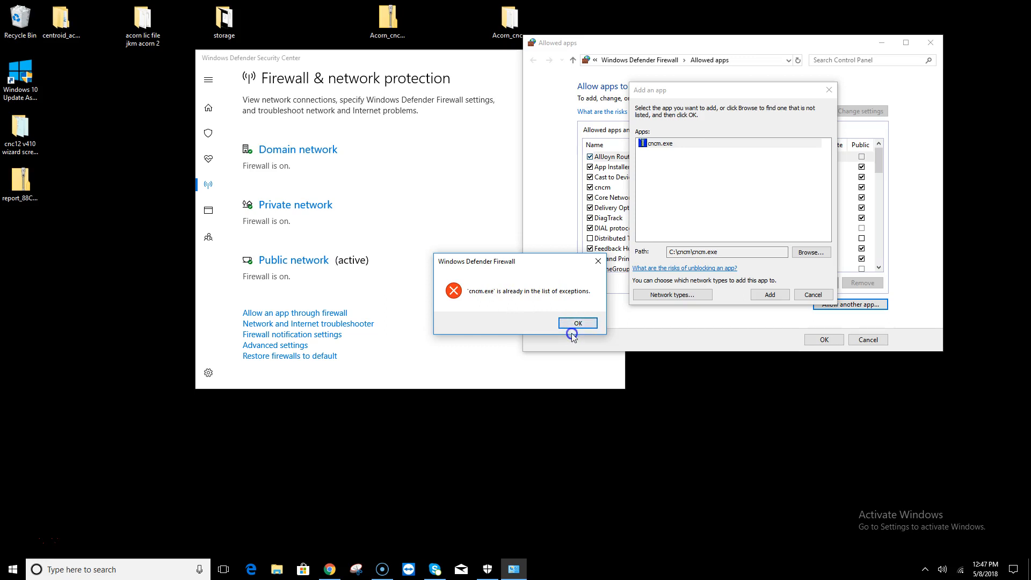
Step: Dismiss the add-app dialog, accept the allowed apps list and close Windows Defender Security Center
left_click(822, 293)
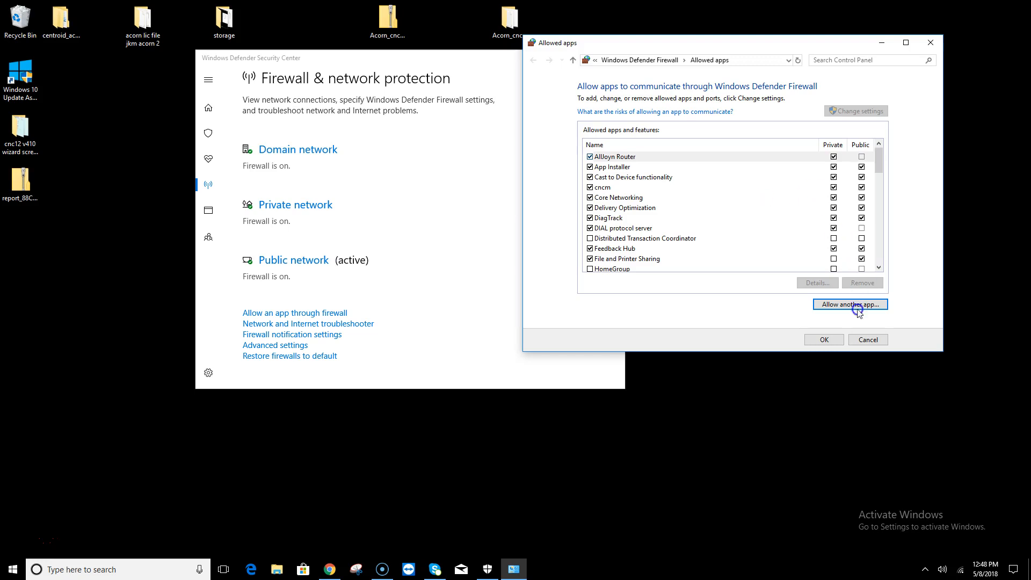
left_click(830, 337)
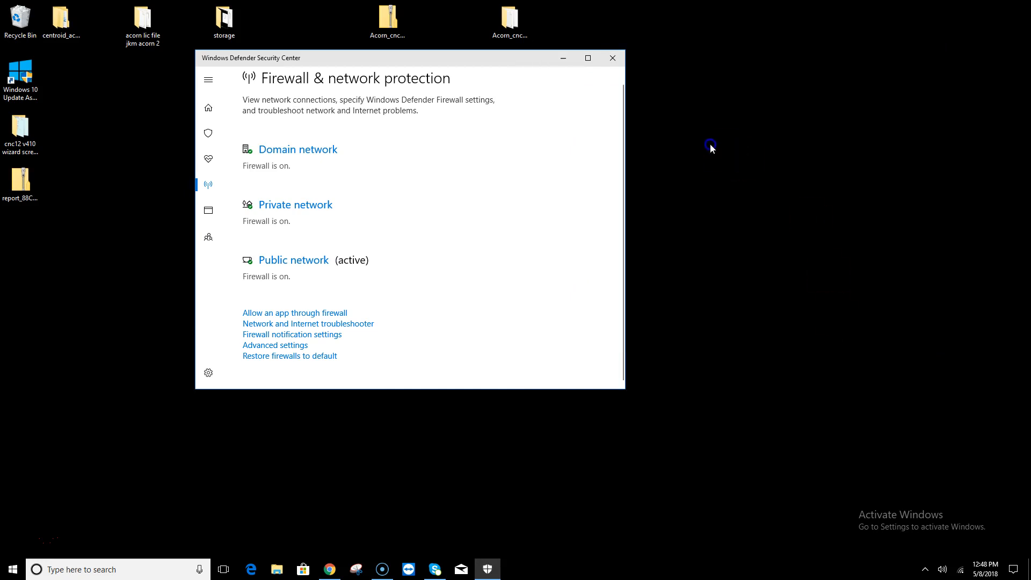
left_click(615, 58)
Step: Start CNC12 Mill and test the reset control by clearing the reset, tripping it and clearing it again
double_click(429, 181)
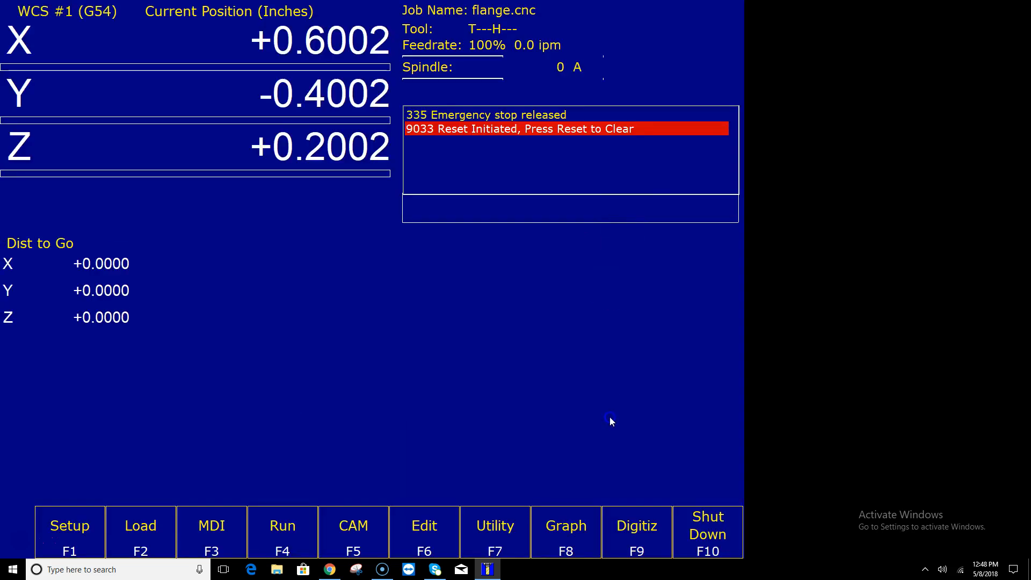
left_click(806, 478)
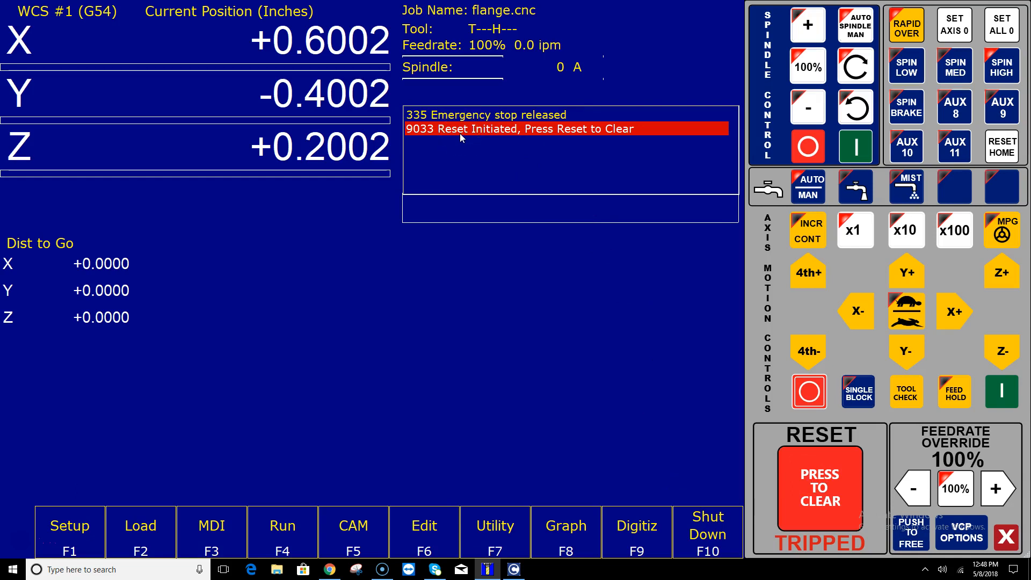
left_click(868, 513)
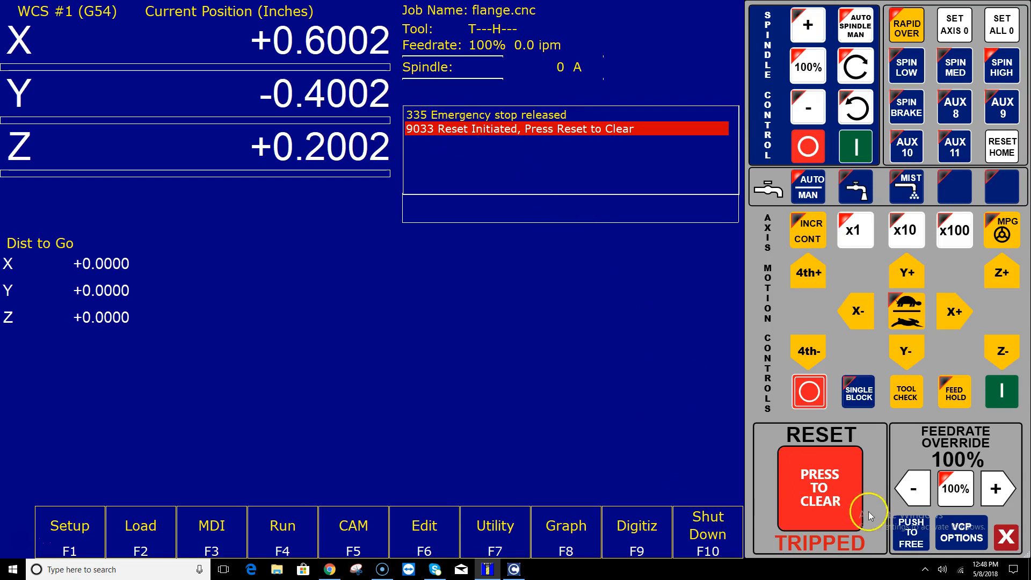
left_click(834, 487)
left_click(835, 487)
left_click(835, 486)
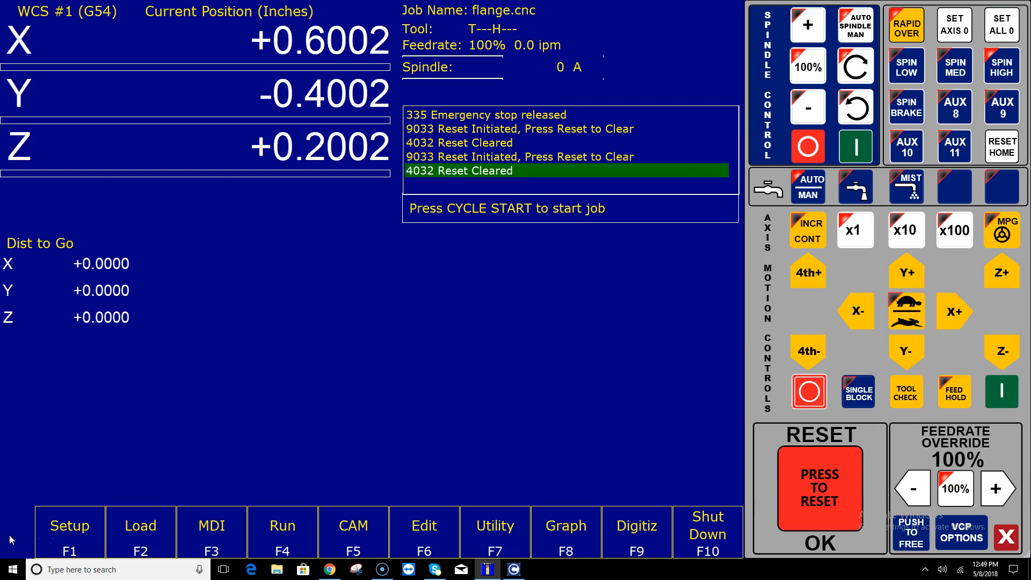
Step: Exit CNC12 to the desktop and open a Command Prompt window in the middle of the screen
left_click(32, 551)
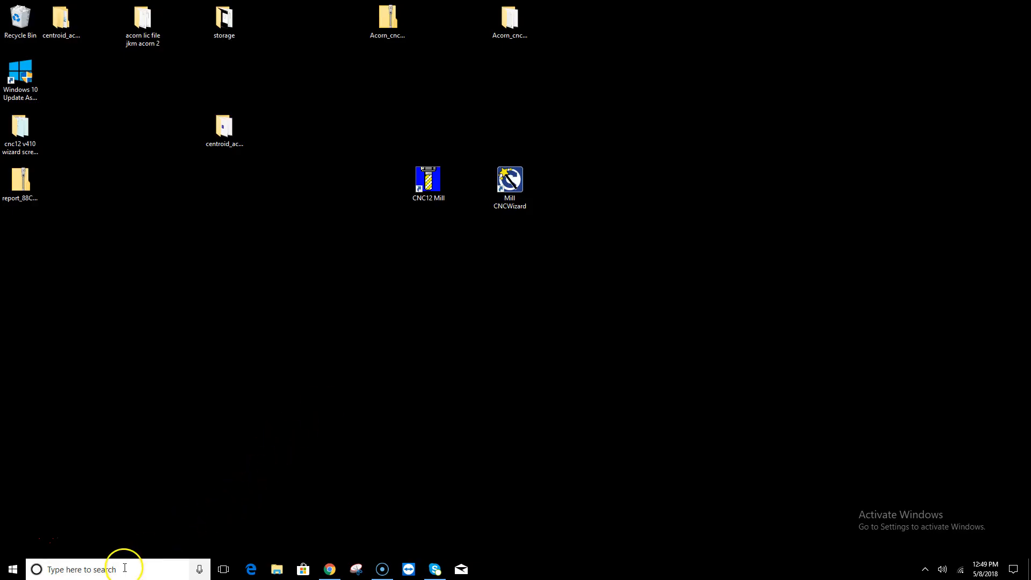
left_click(124, 565)
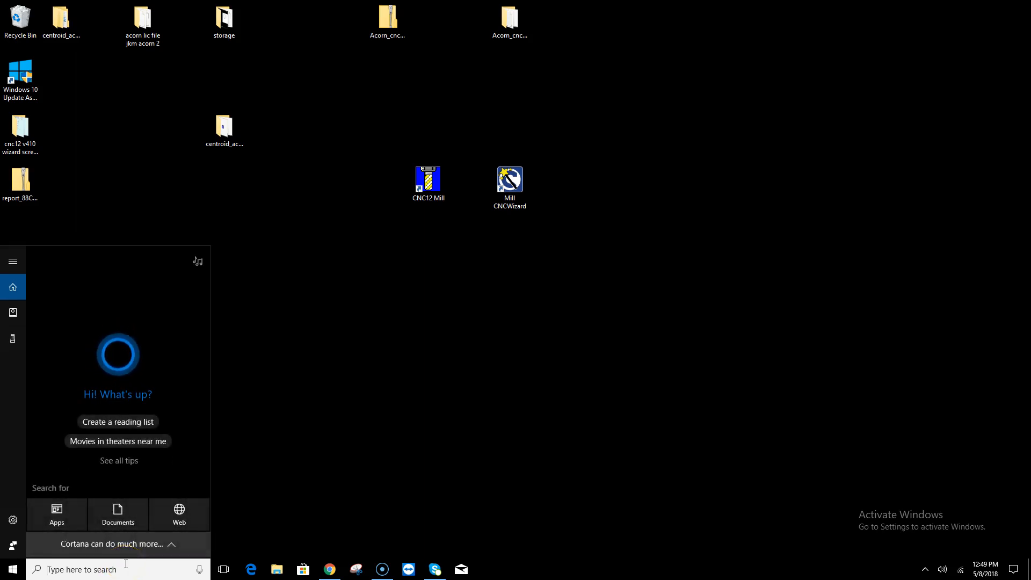
type("comm")
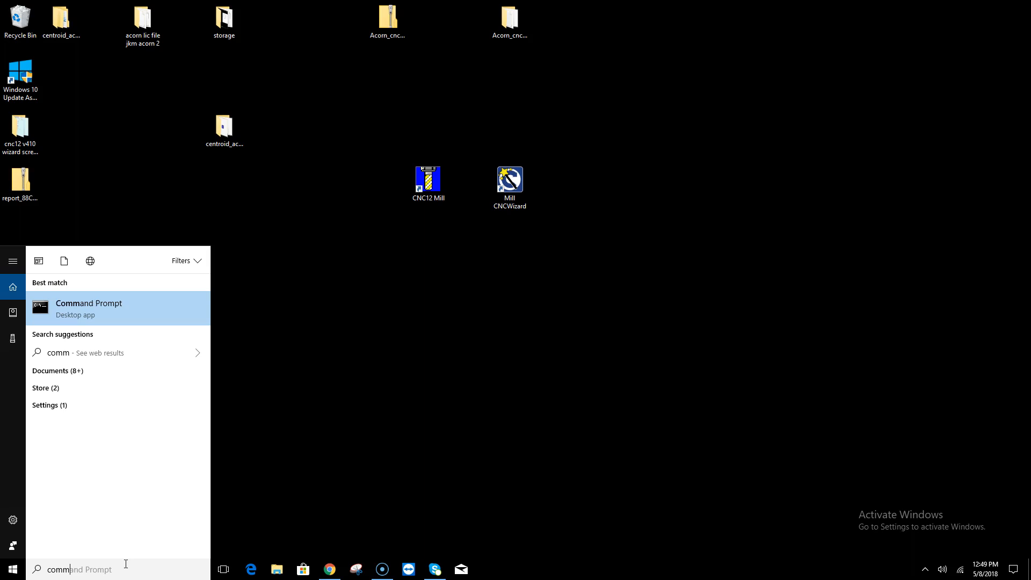
left_click(101, 304)
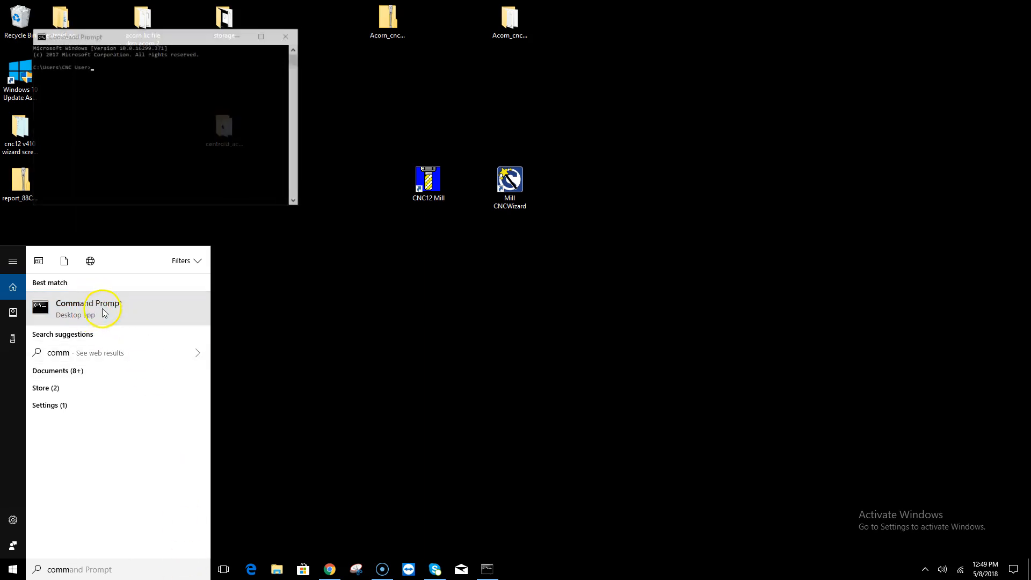
left_click_drag(222, 32, 660, 108)
left_click_drag(129, 112, 424, 353)
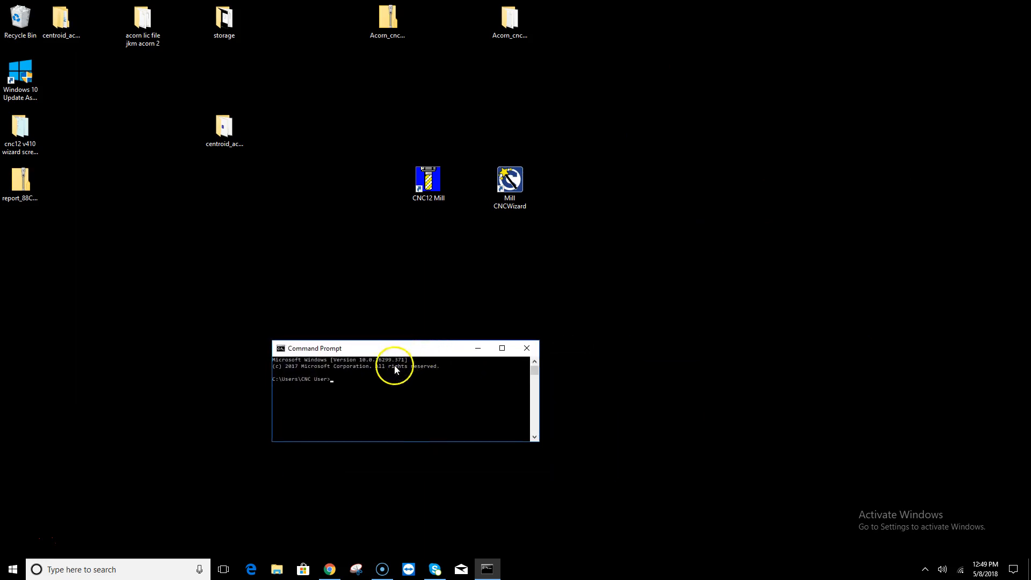
Step: Ping 10.168.41.1 and enlarge the Command Prompt window to show the full reply
type("ping 10.168.41.1")
key("Return")
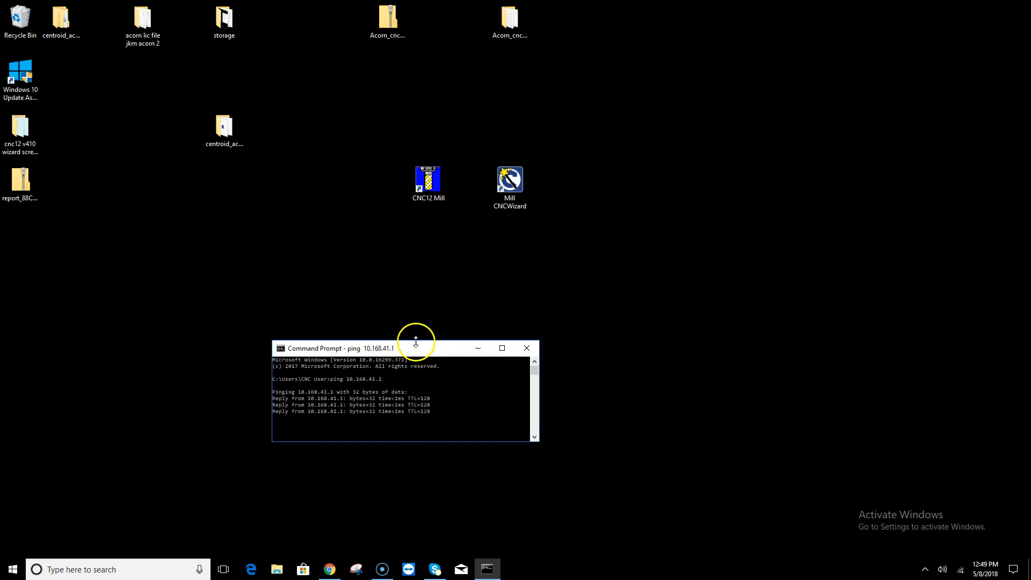
left_click_drag(414, 341, 444, 135)
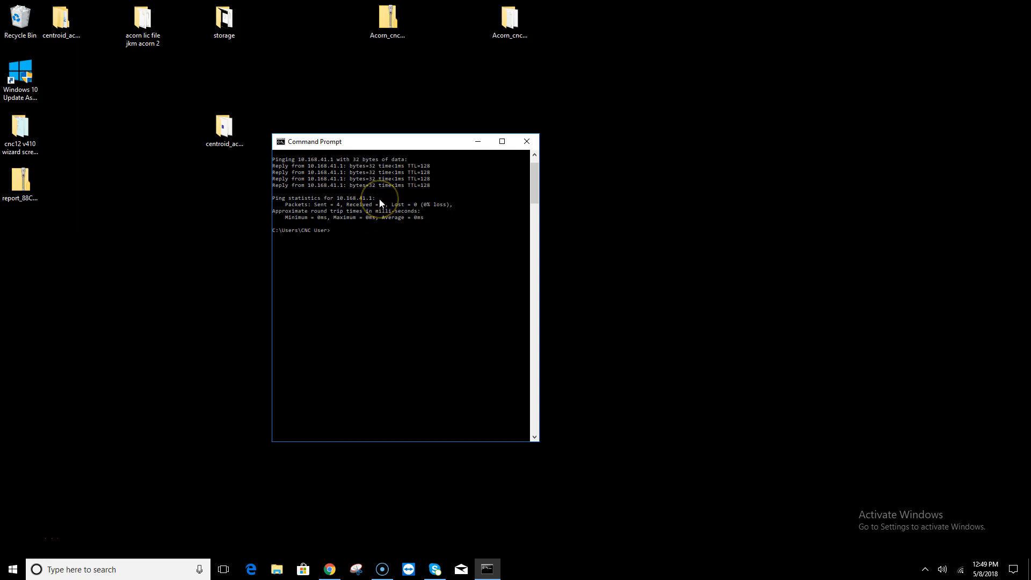
Step: Ping 10.168.41.2 to test the connection to that address, and close the Command Prompt
left_click(434, 241)
type("ping 10.168.41.1")
key("Return")
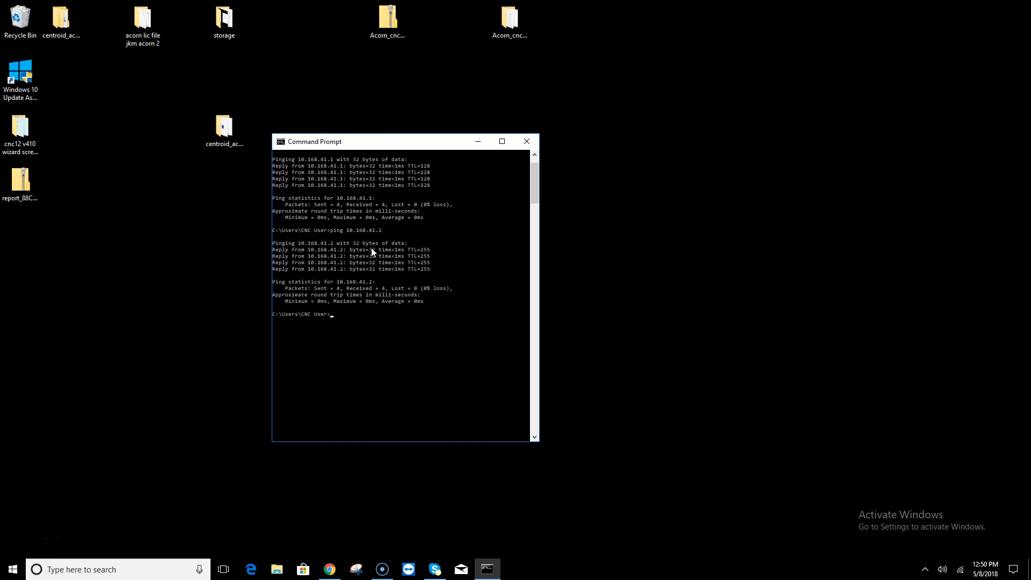
left_click(526, 141)
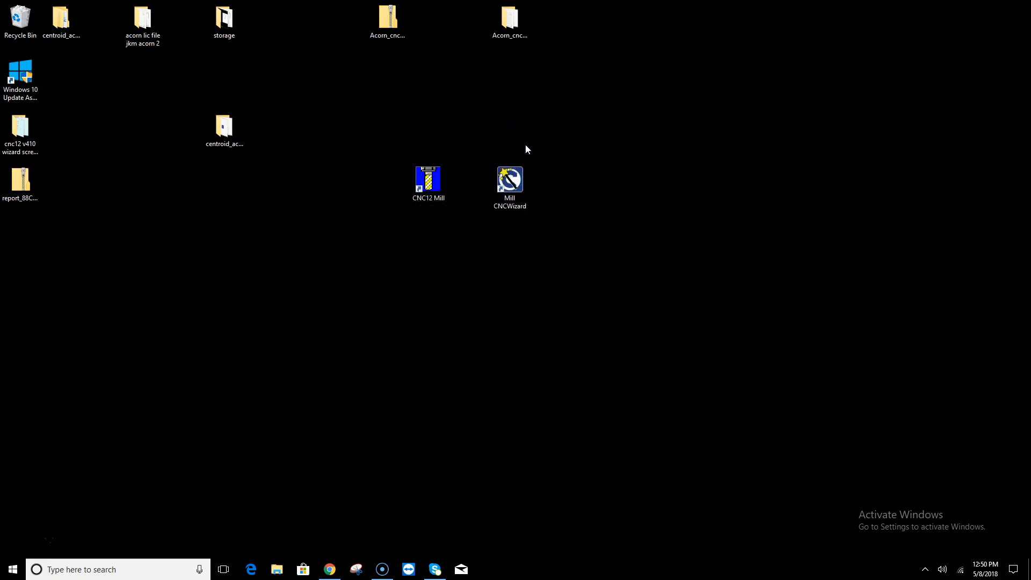
Step: Start CNC12 Mill again from the desktop
left_click(430, 182)
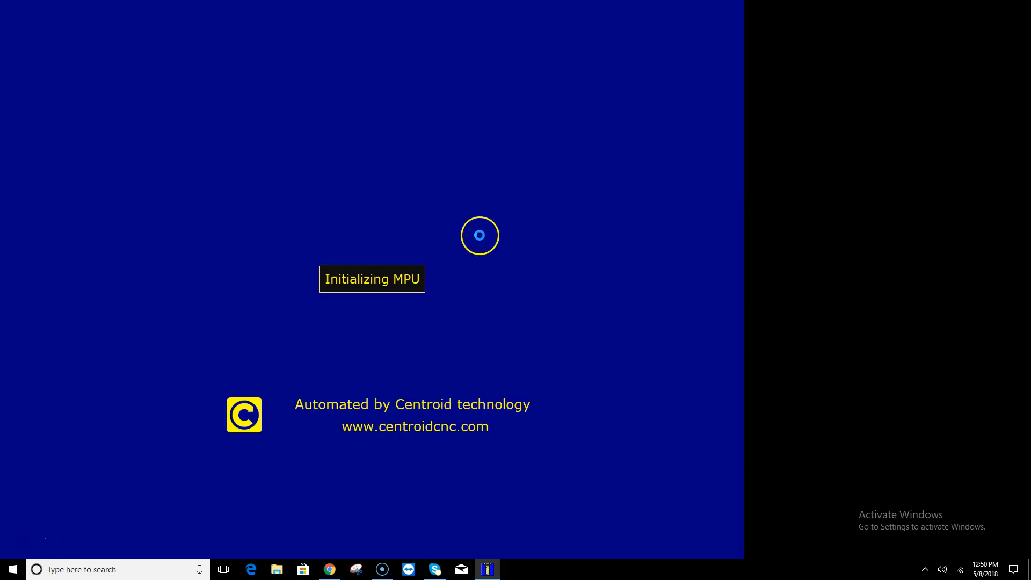